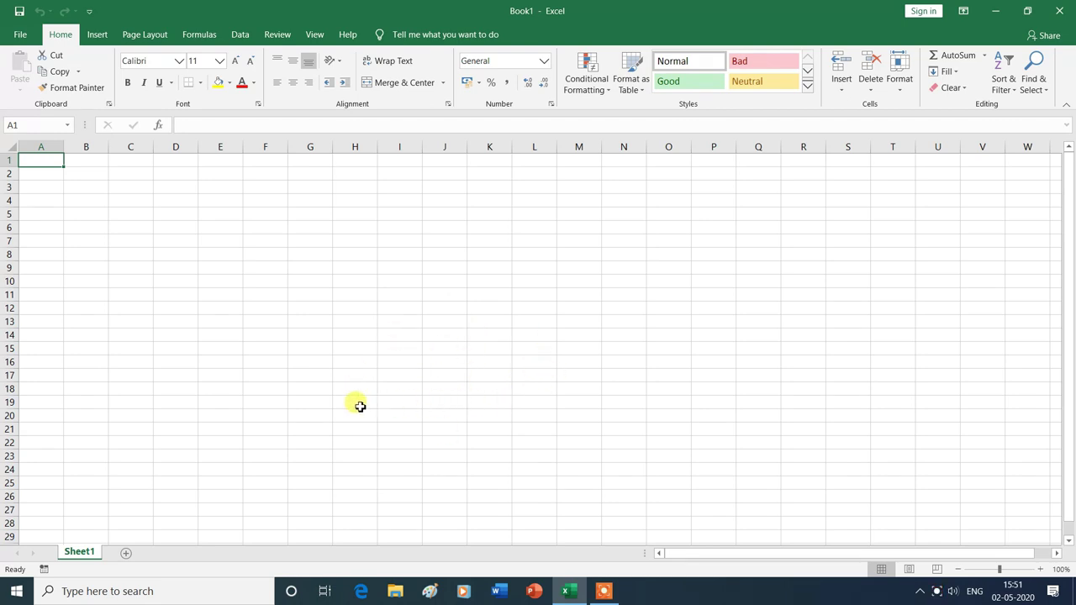
Start inserting a picture from This Device using Insert > Pictures
left_click(99, 34)
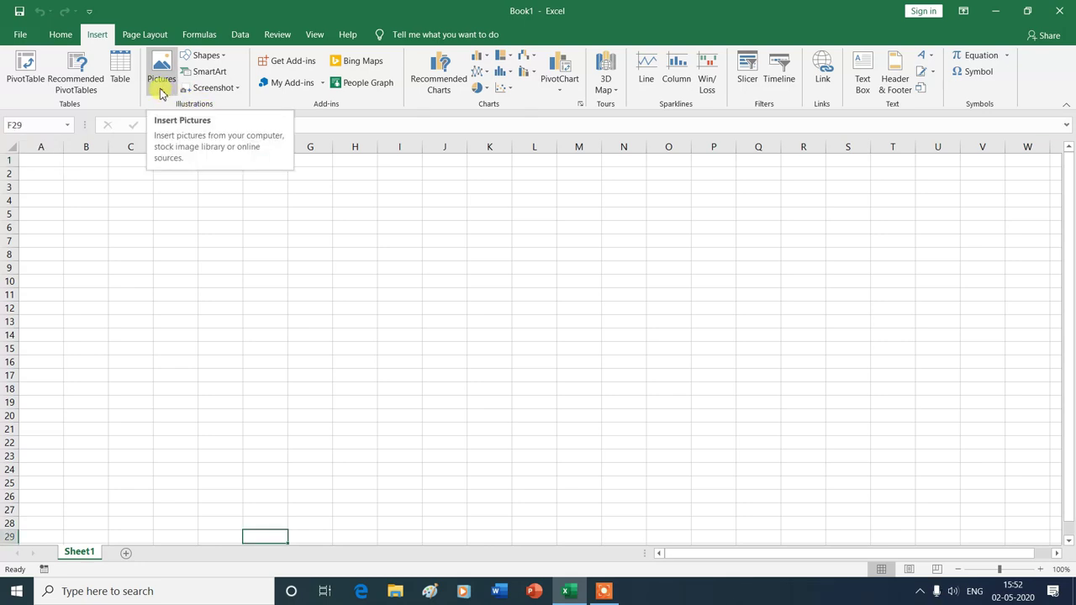
left_click(161, 84)
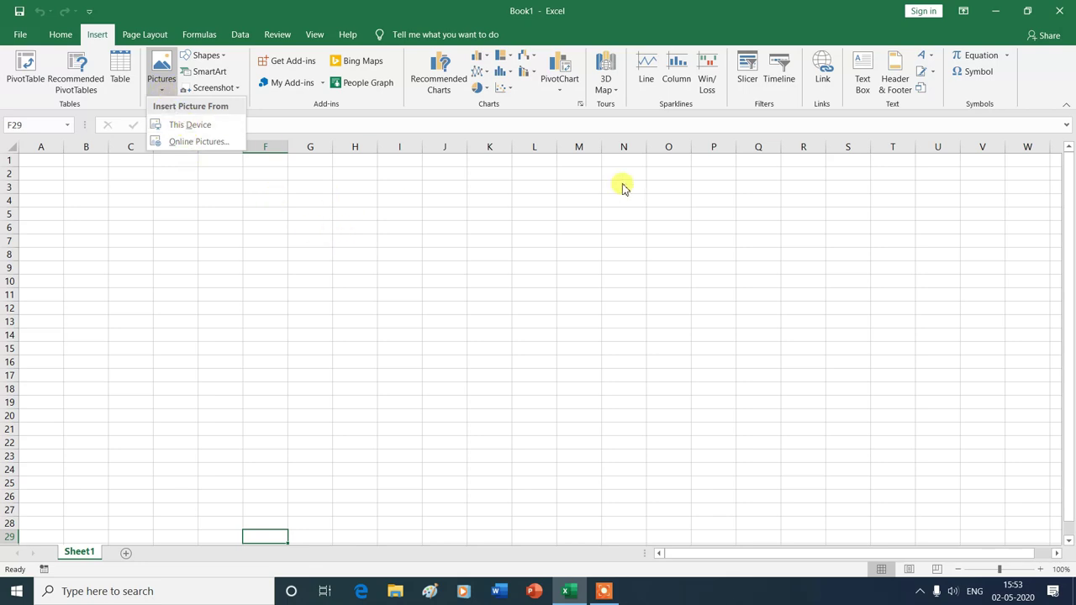
left_click(193, 126)
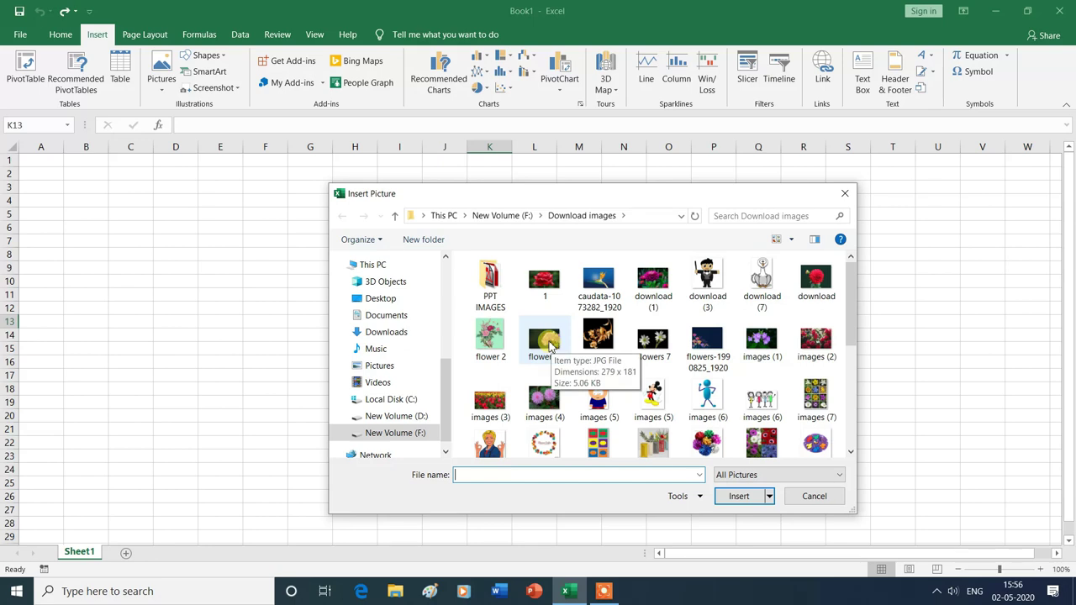
Insert the flowers 4 image from the Download images folder onto Sheet1
left_click(550, 347)
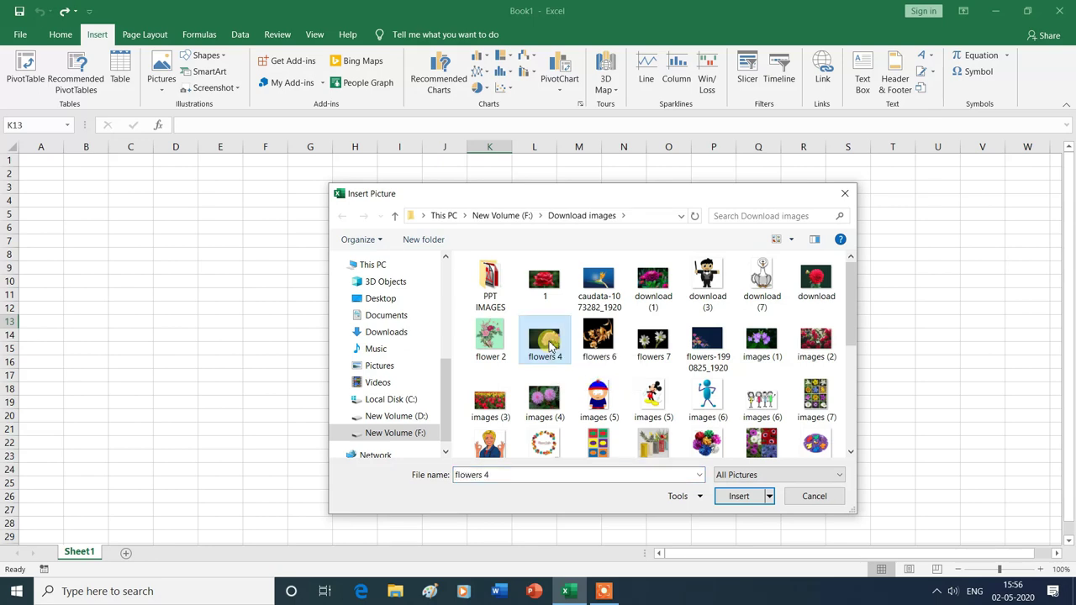
left_click(746, 497)
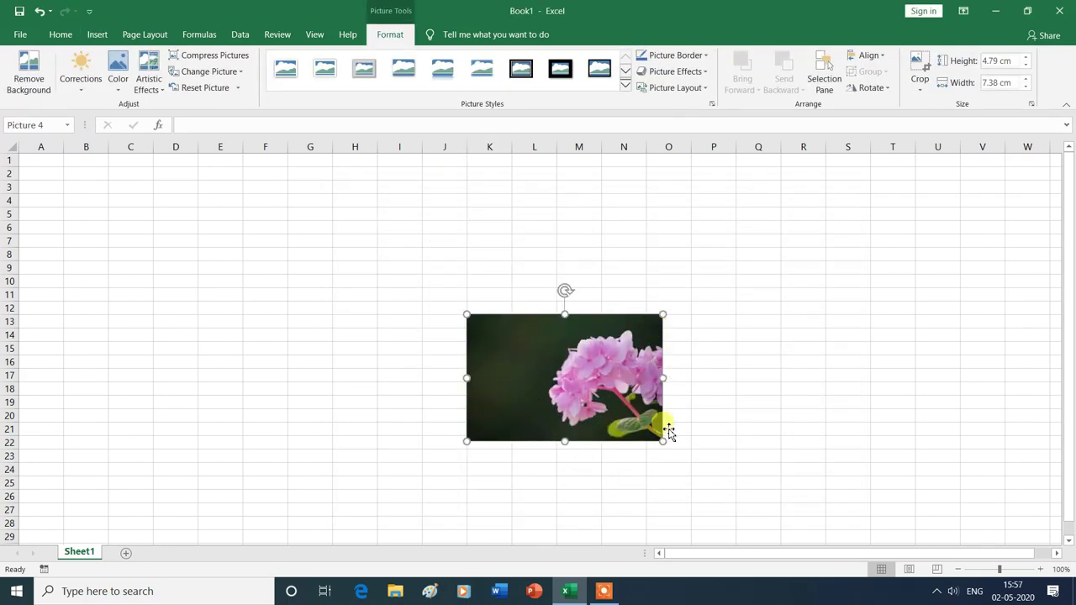
Resize the flower picture to 10.33 × 15.94 cm over columns M–V, then start Remove Background
left_click_drag(668, 432, 518, 305)
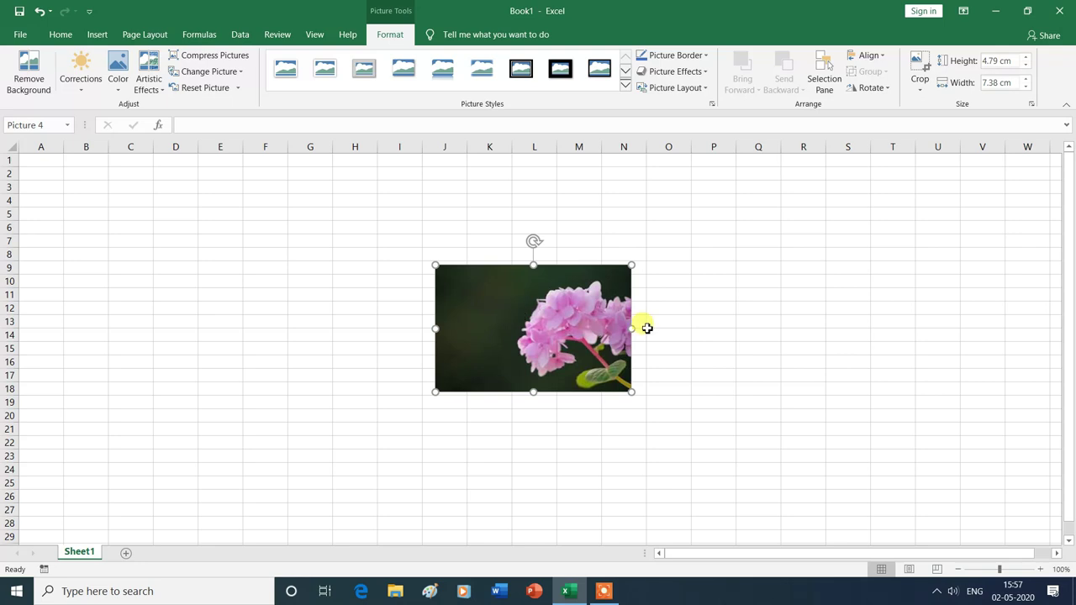
left_click_drag(635, 332, 756, 327)
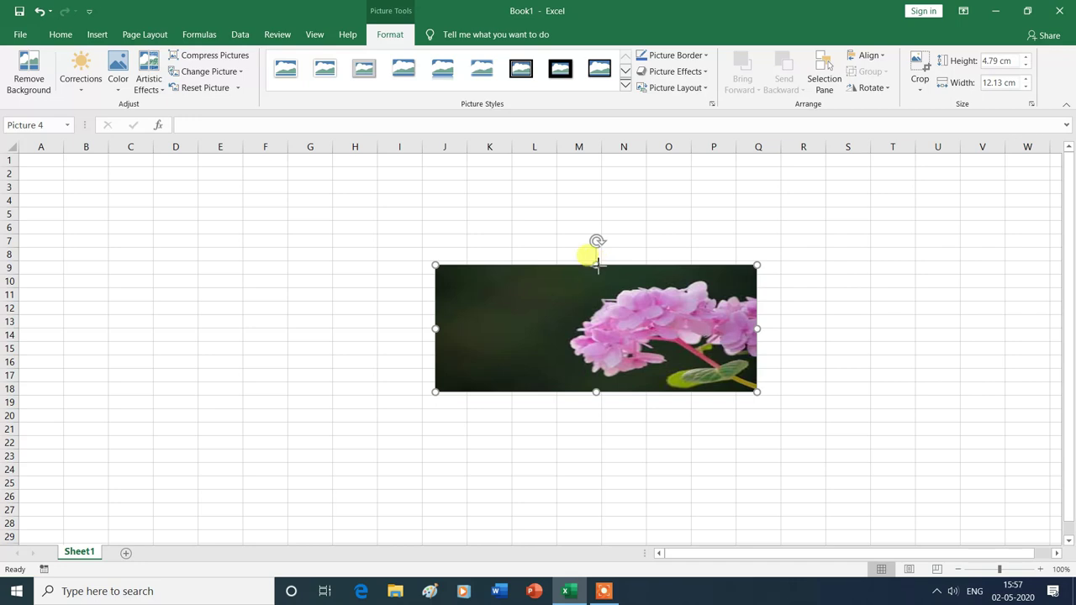
left_click_drag(596, 265, 596, 193)
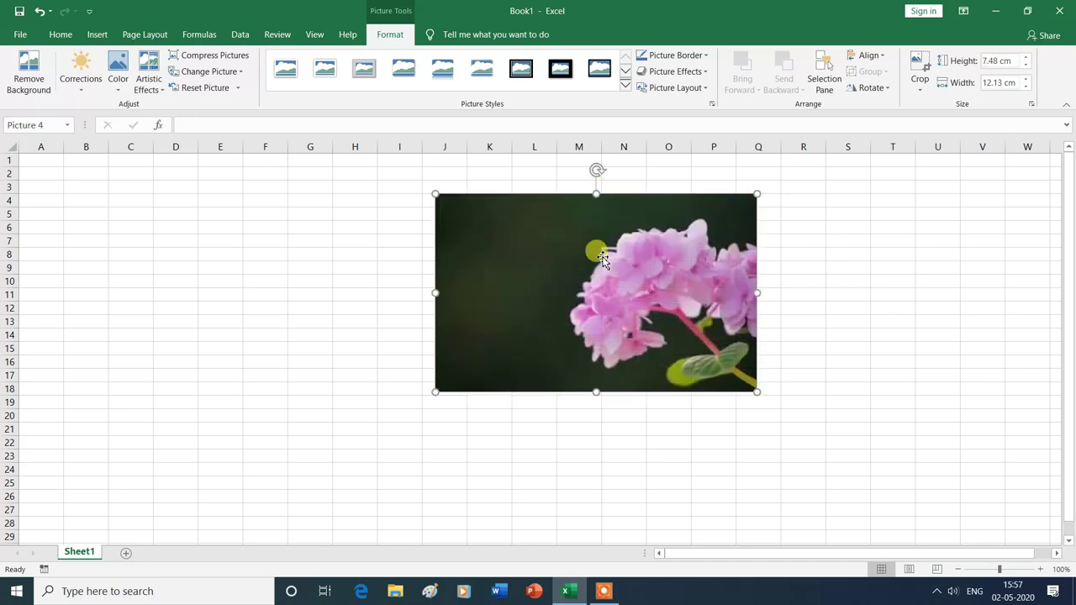
left_click_drag(596, 391, 596, 467)
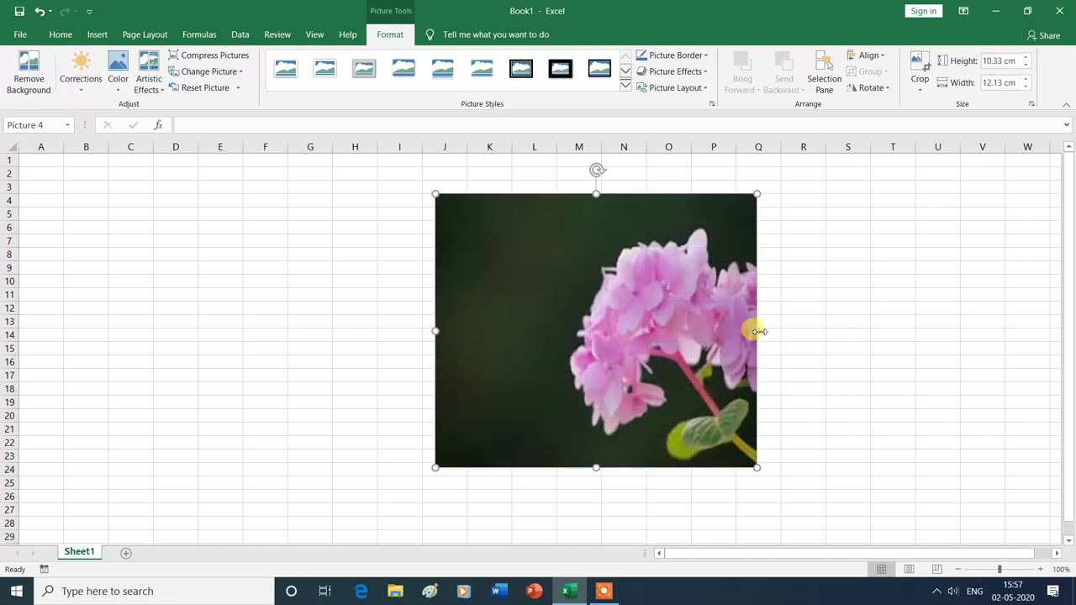
left_click_drag(759, 331, 857, 331)
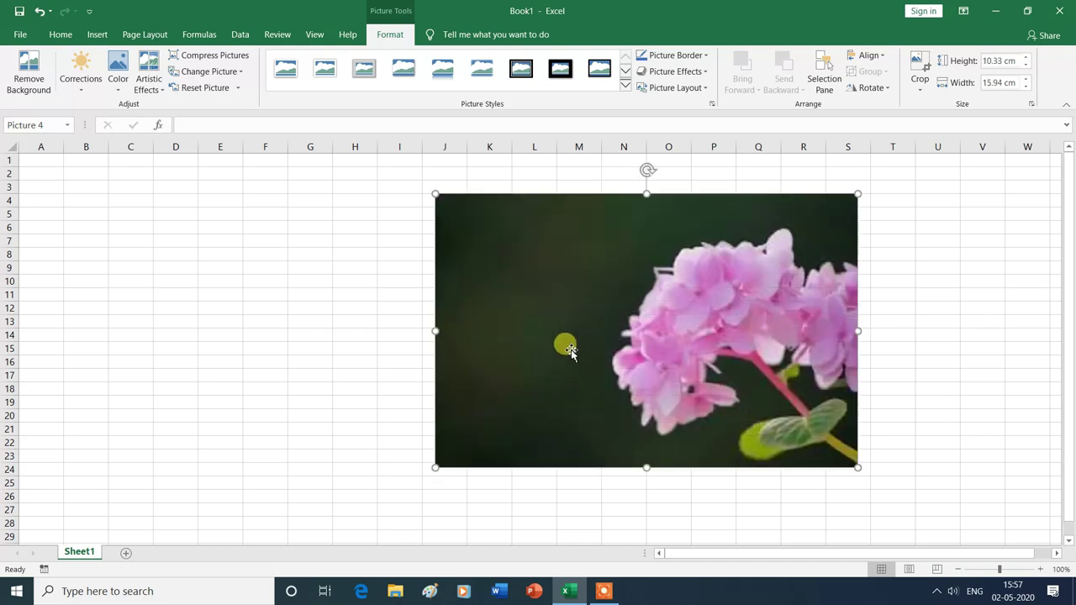
left_click_drag(571, 349, 697, 364)
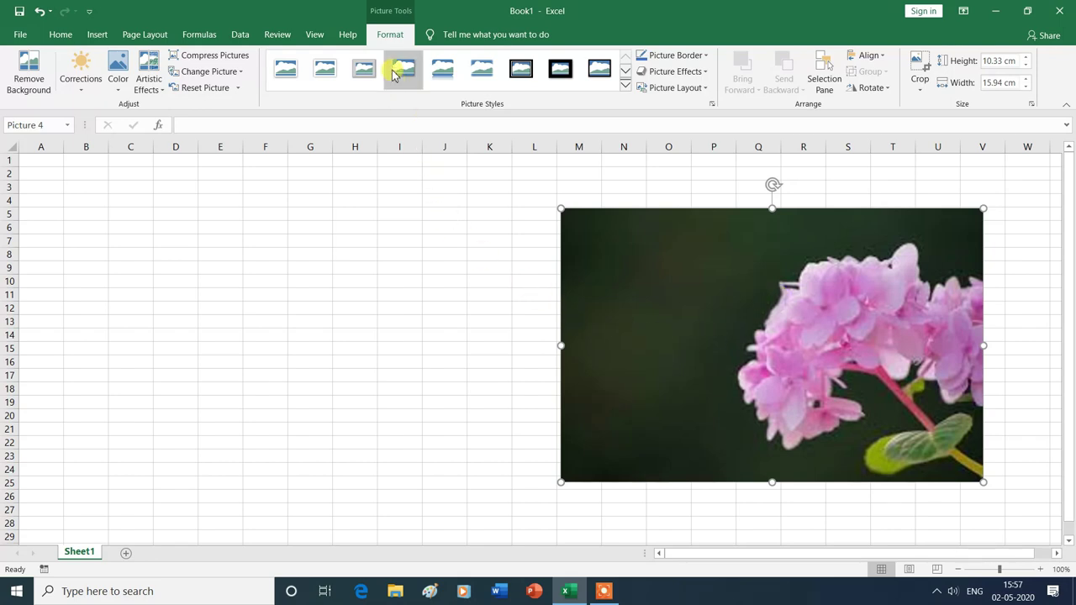
left_click(410, 35)
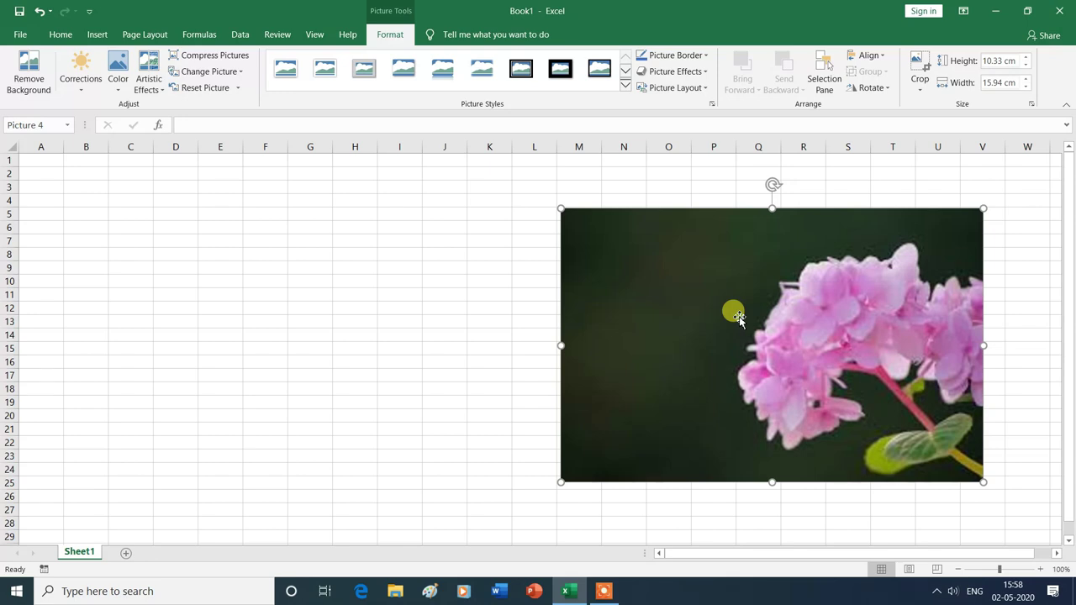
left_click(30, 78)
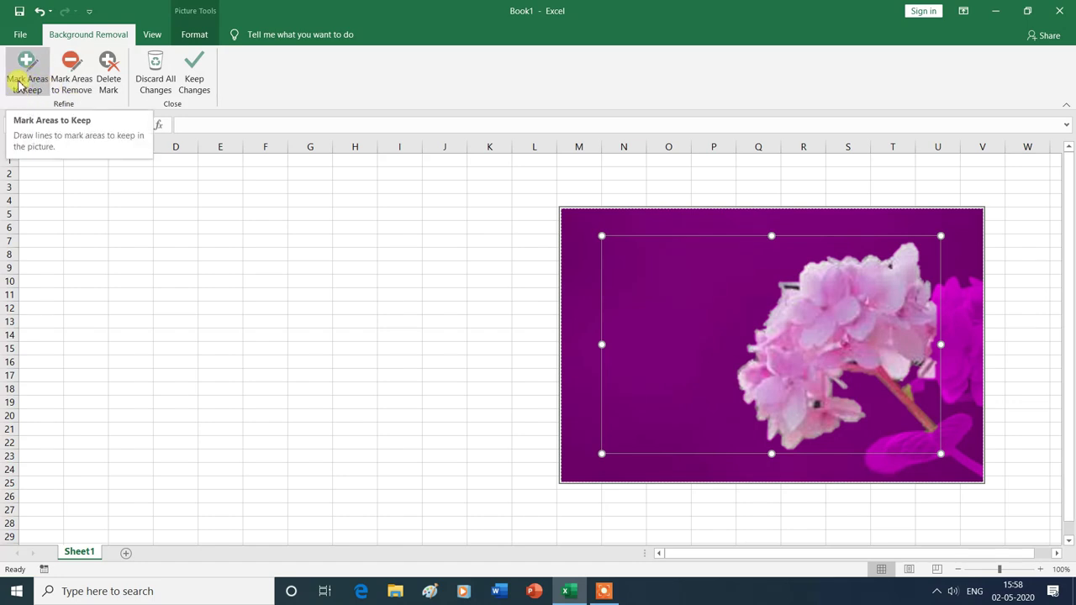
Apply the background removal, then undo it twice to restore the dark backdrop
left_click(18, 86)
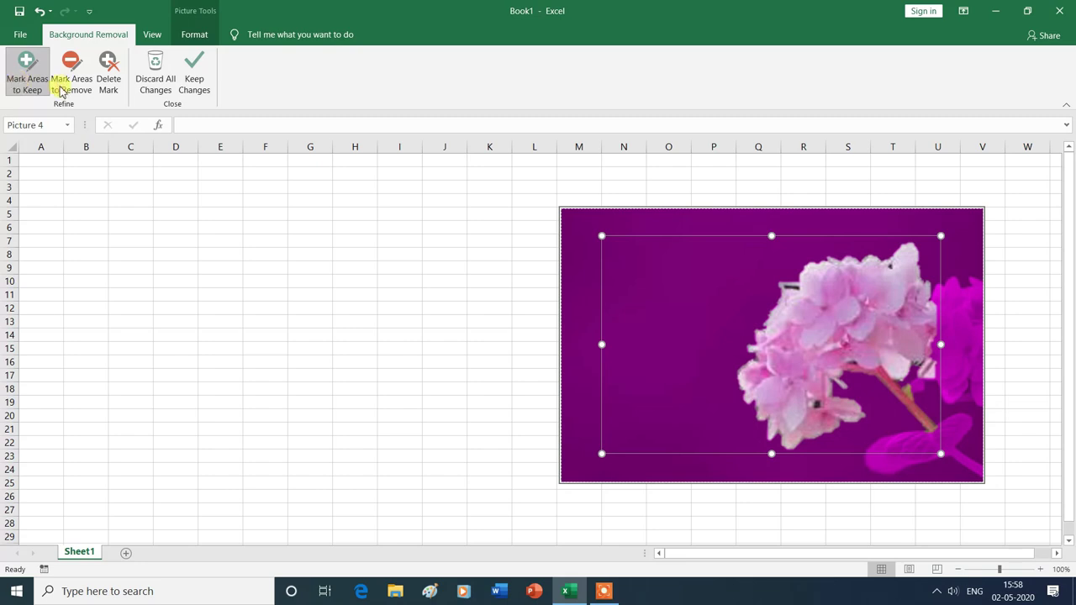
left_click(195, 79)
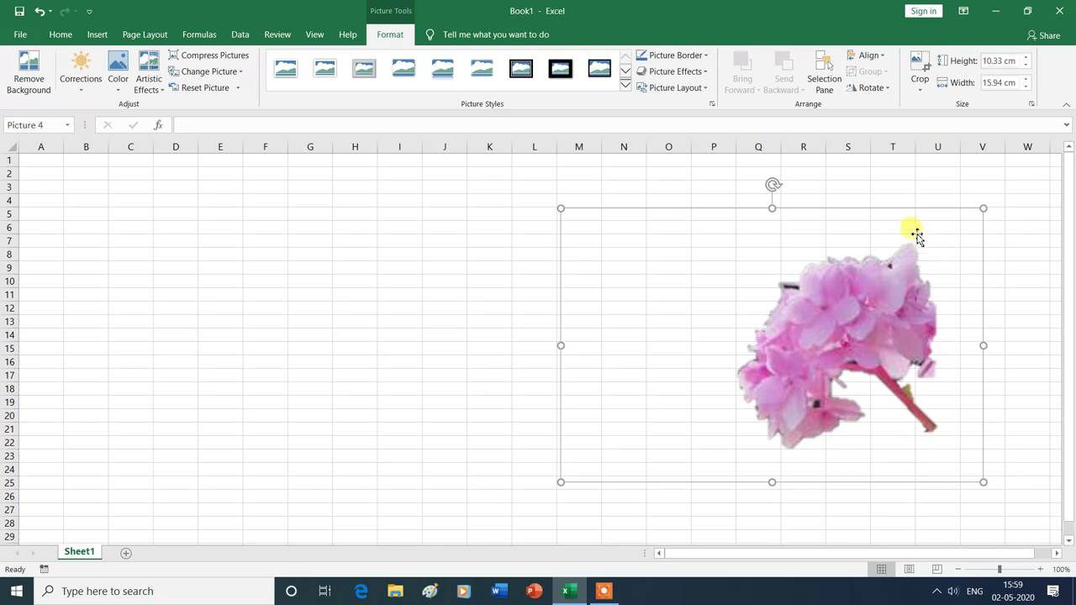
key("ctrl+z")
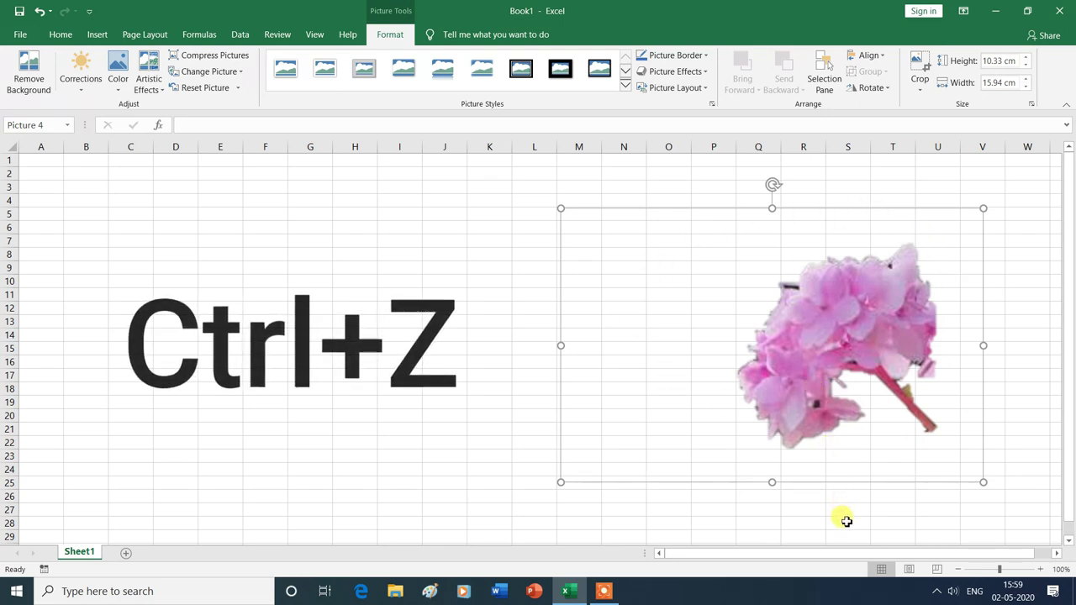
key("ctrl+z")
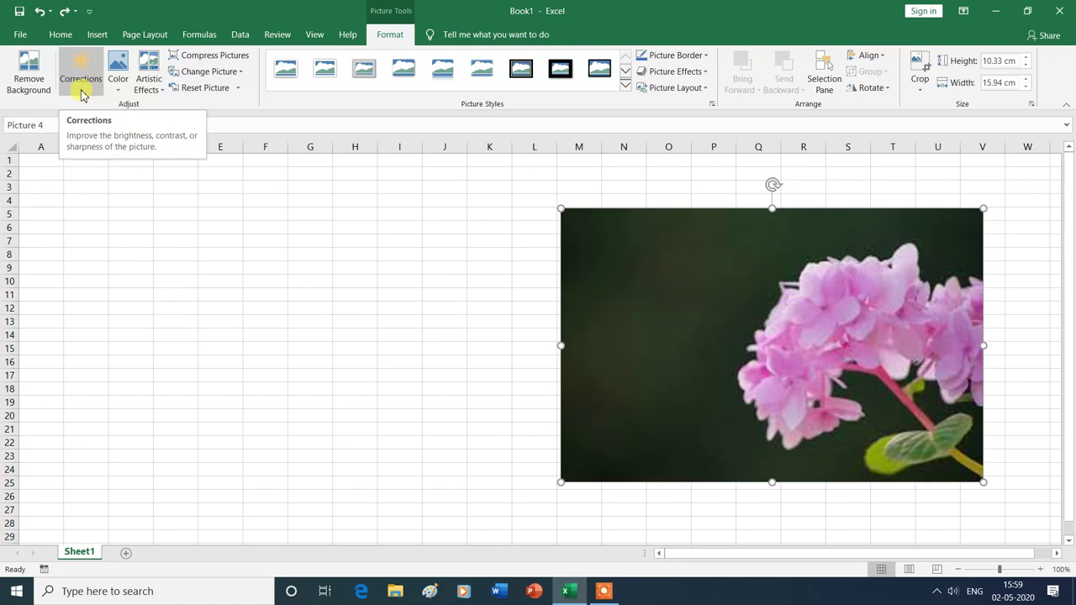
Apply the Brightness 0% (Normal), Contrast +40% correction to the flower picture
left_click(81, 95)
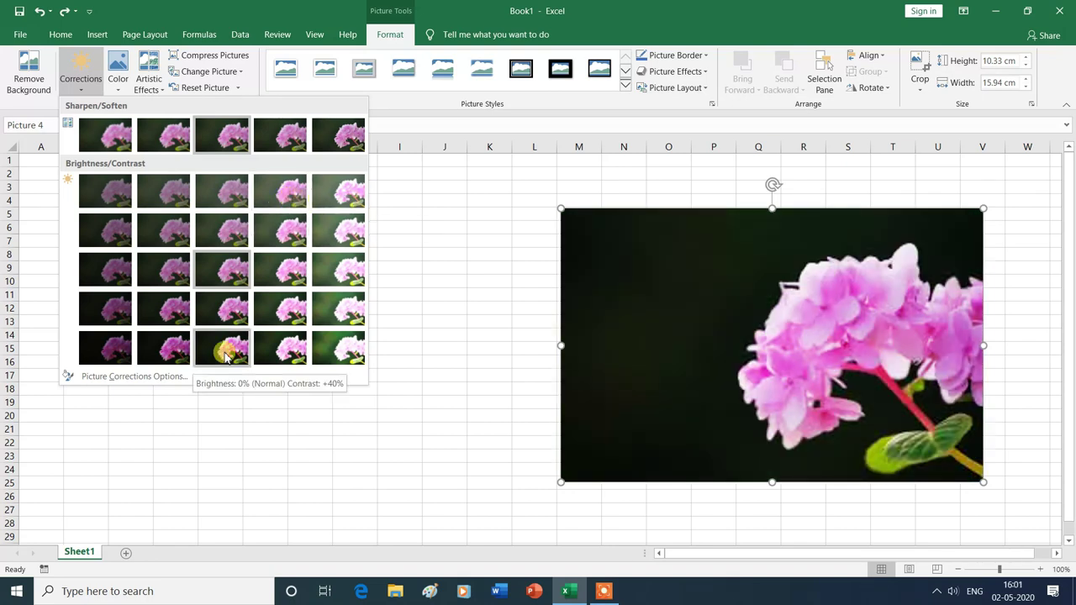
left_click(226, 354)
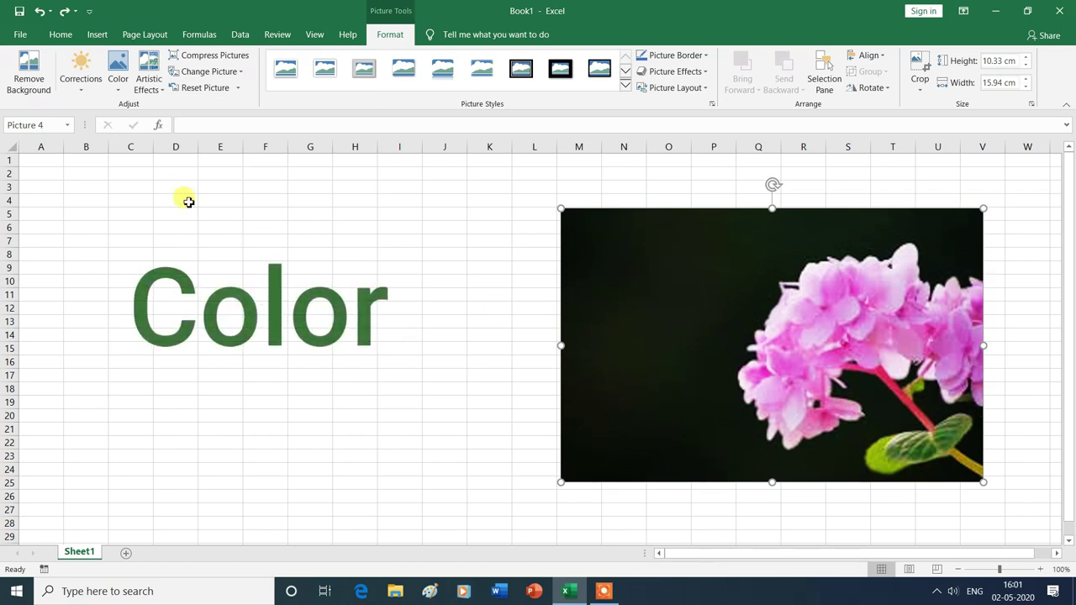
Apply the Saturation 400% colour preset to the flower picture
left_click(119, 90)
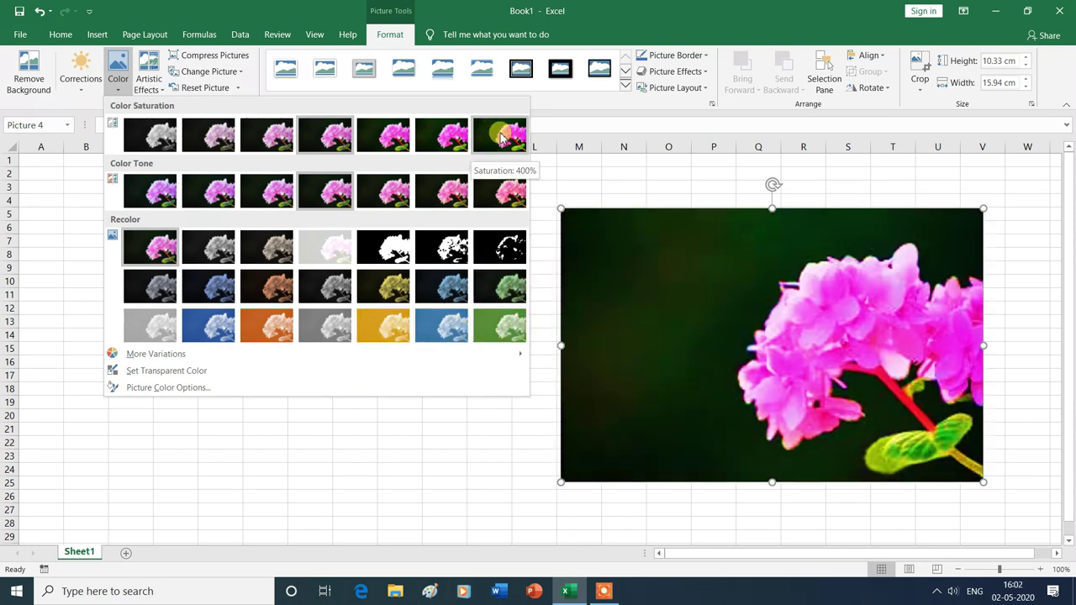
left_click(499, 136)
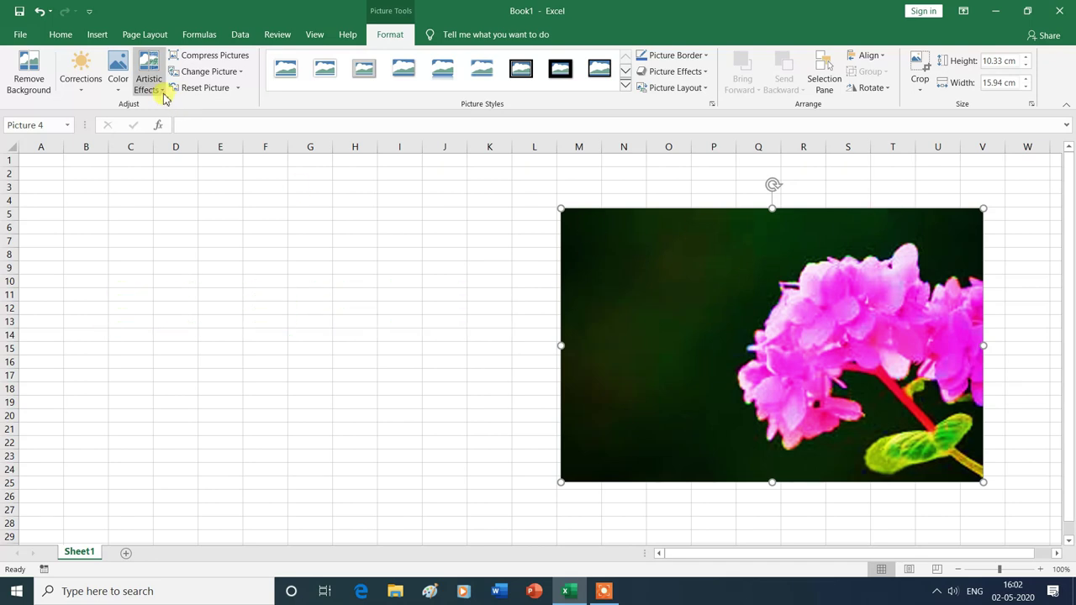
left_click(165, 96)
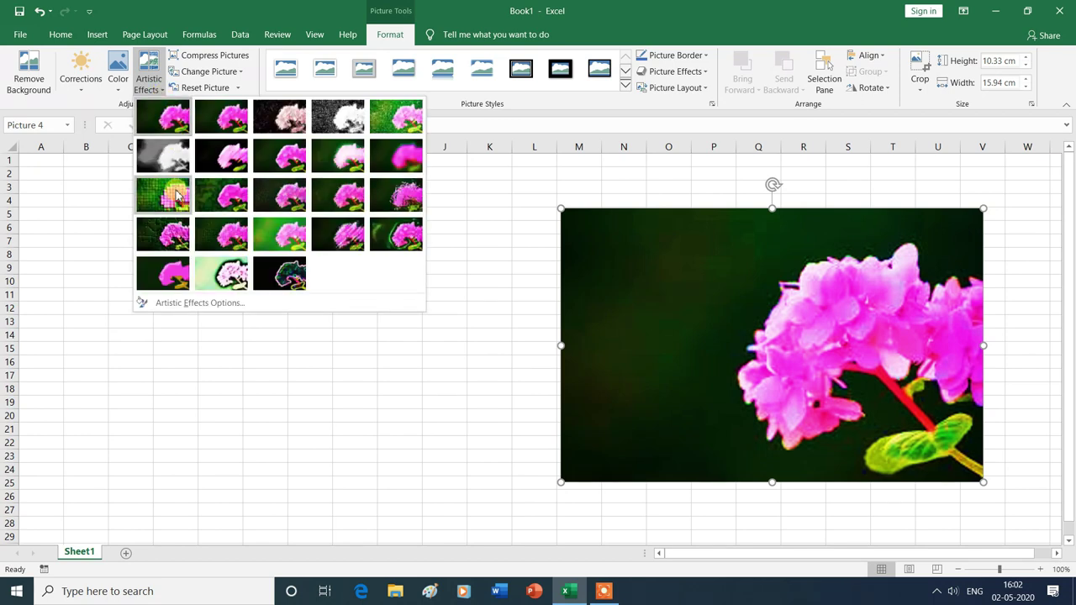
left_click(174, 195)
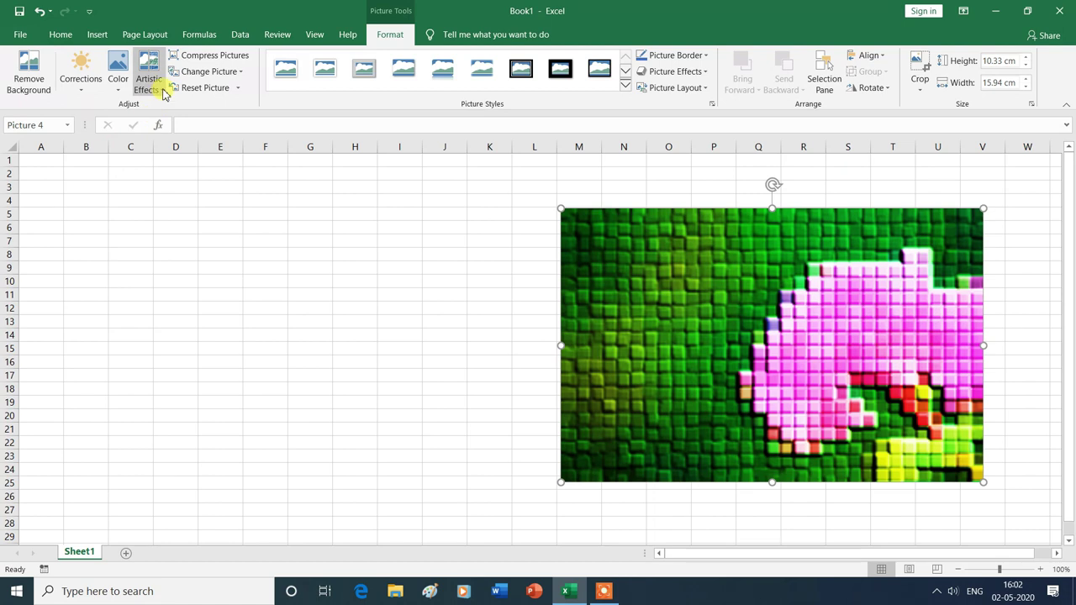
left_click(152, 80)
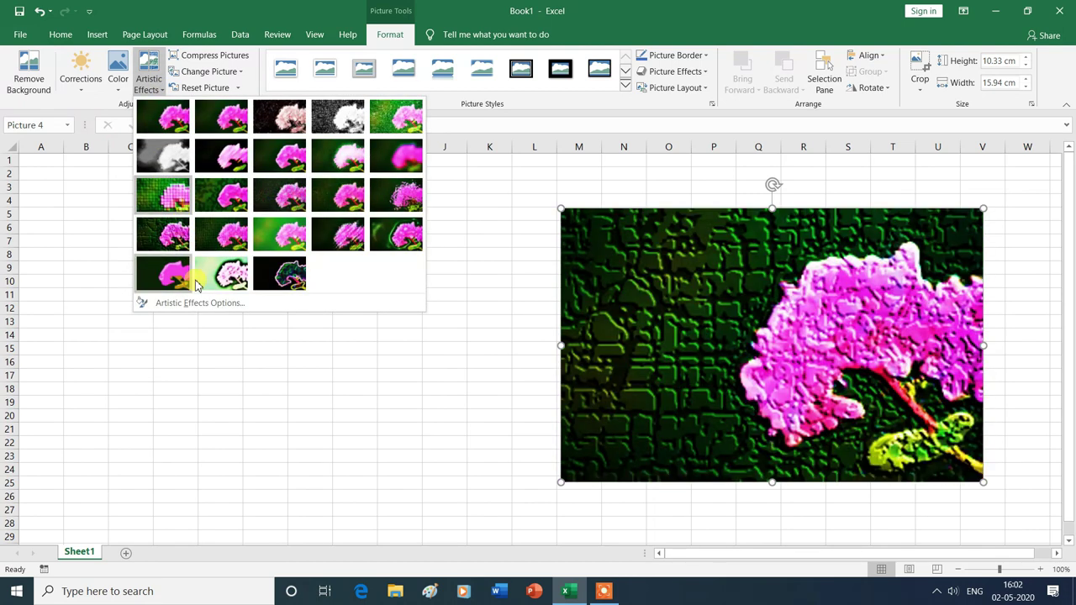
left_click(293, 276)
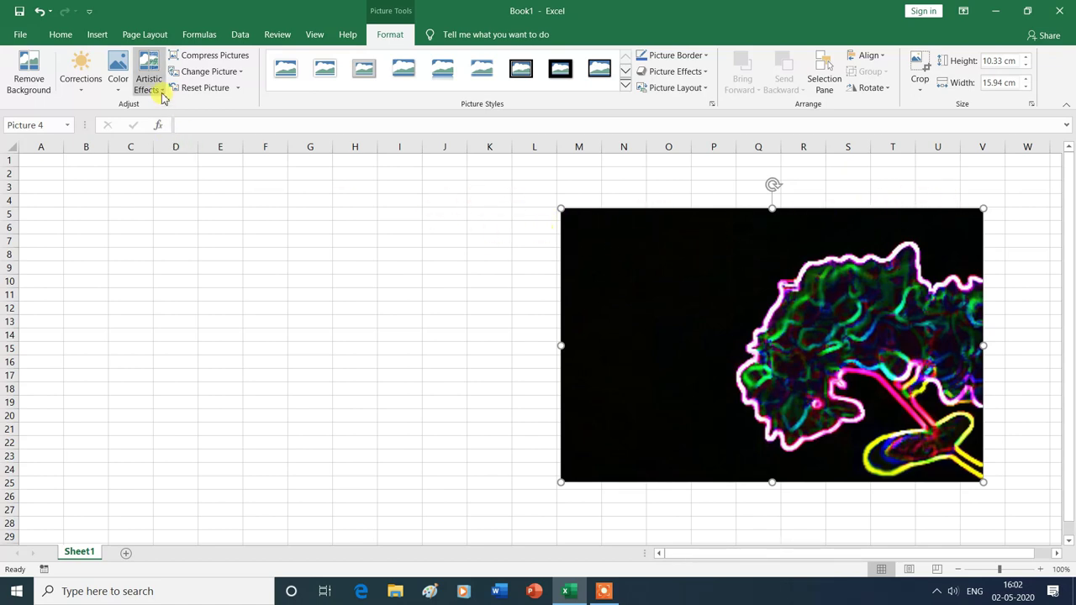
left_click(163, 97)
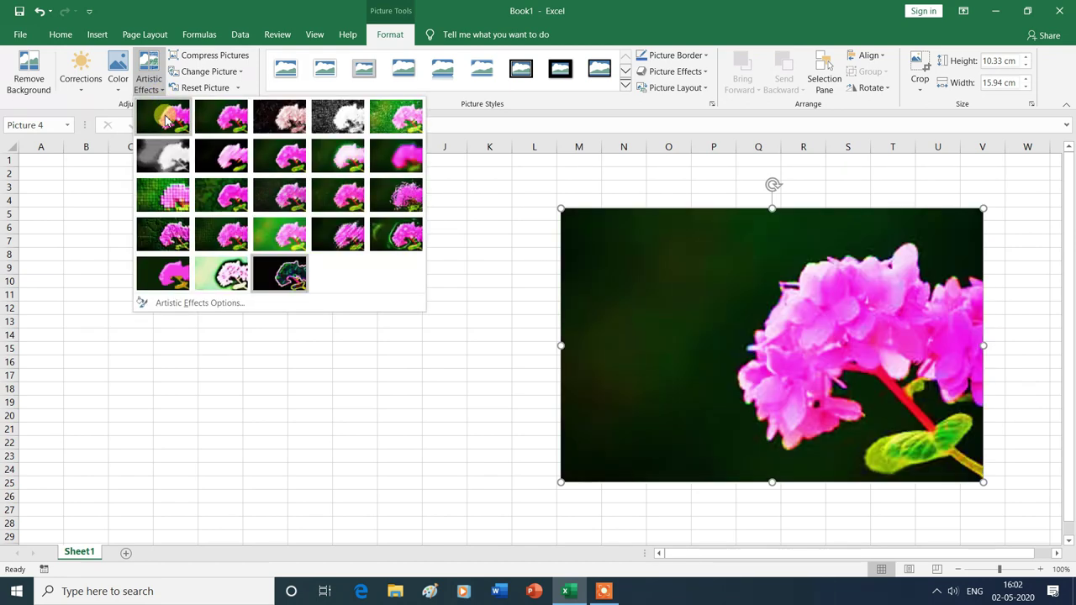
left_click(165, 120)
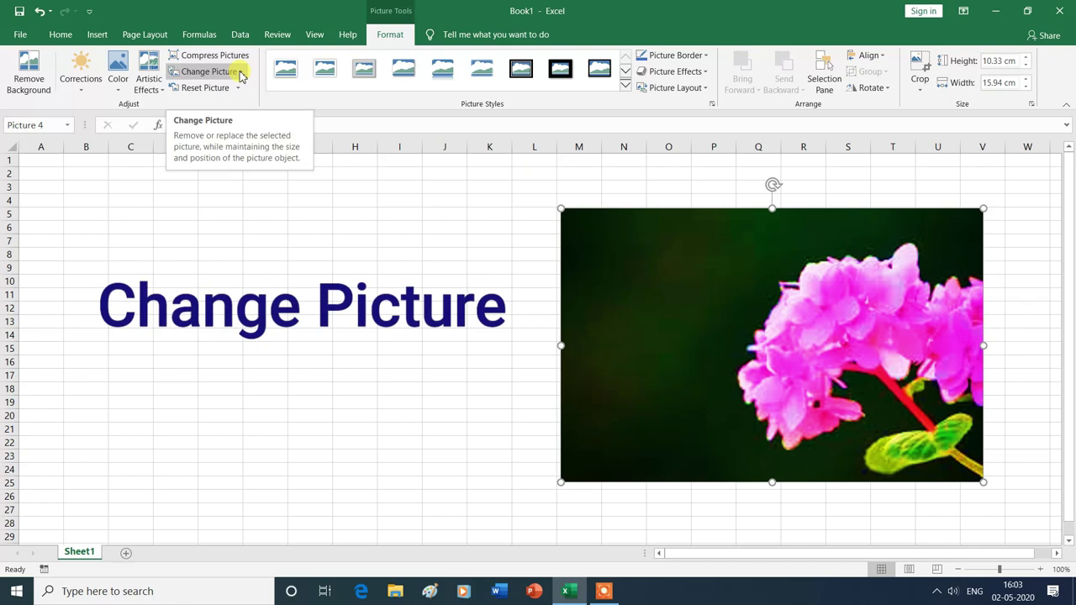
Replace the flower picture with the caudata bird-of-paradise image
left_click(240, 74)
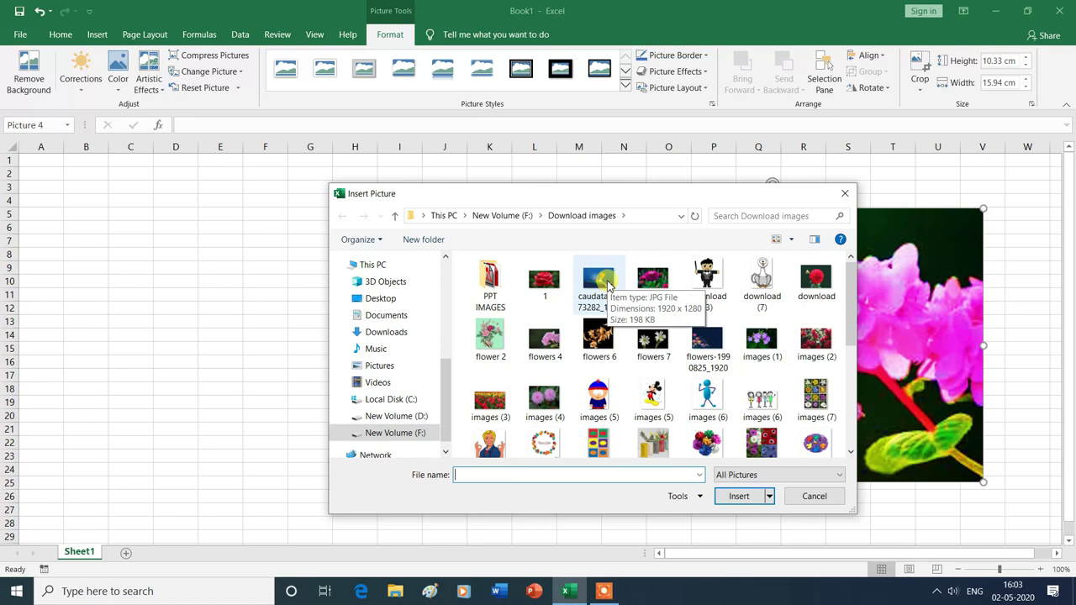
left_click(609, 286)
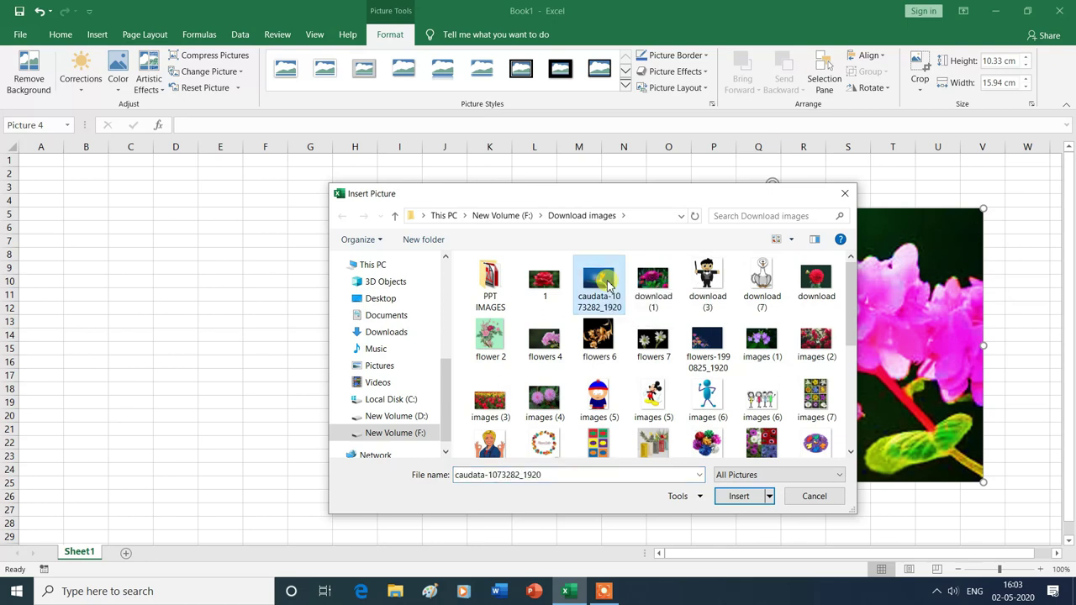
left_click(739, 497)
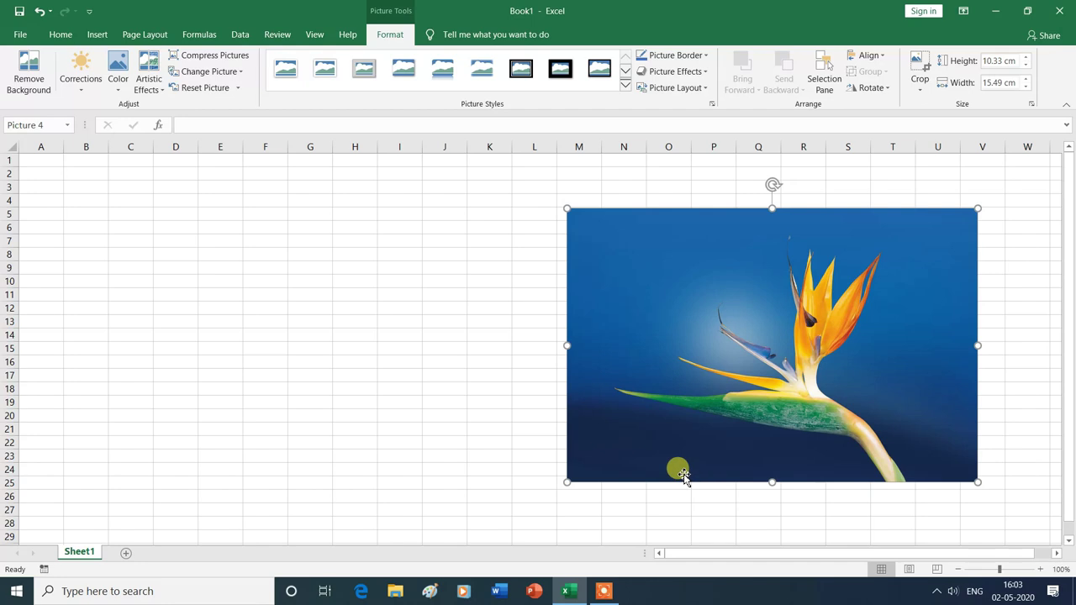
Change the picture from a file to the images (14) tulips image
left_click(239, 75)
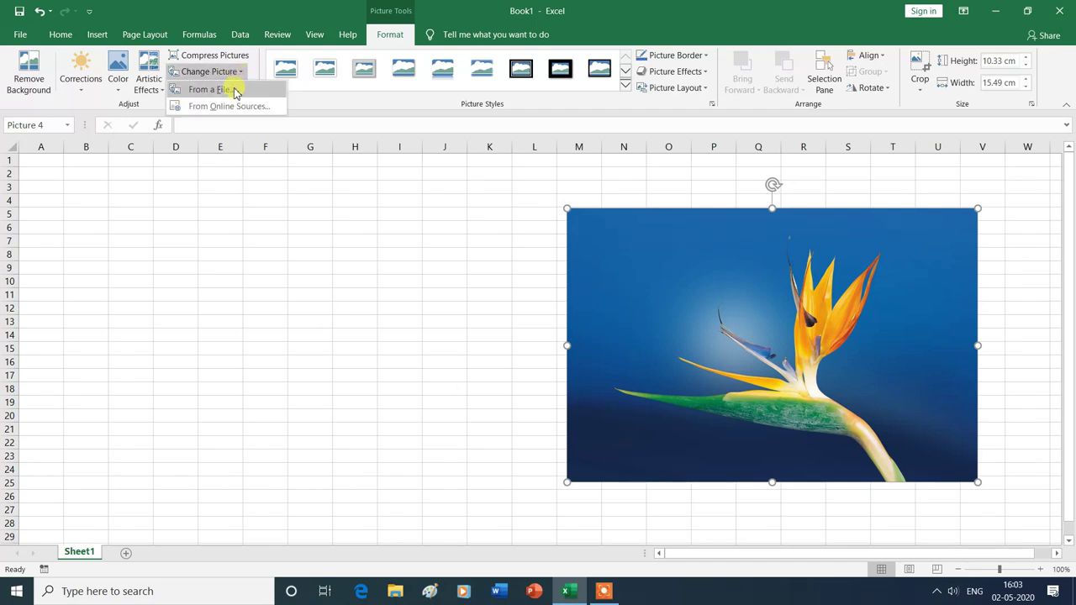
left_click(234, 90)
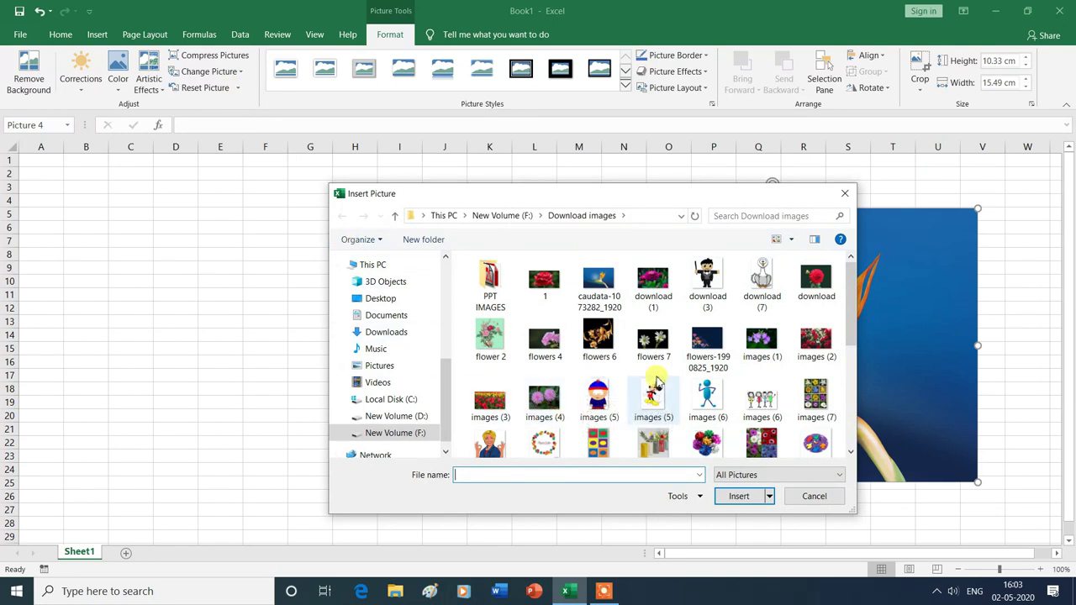
scroll(677, 381, "down", 3)
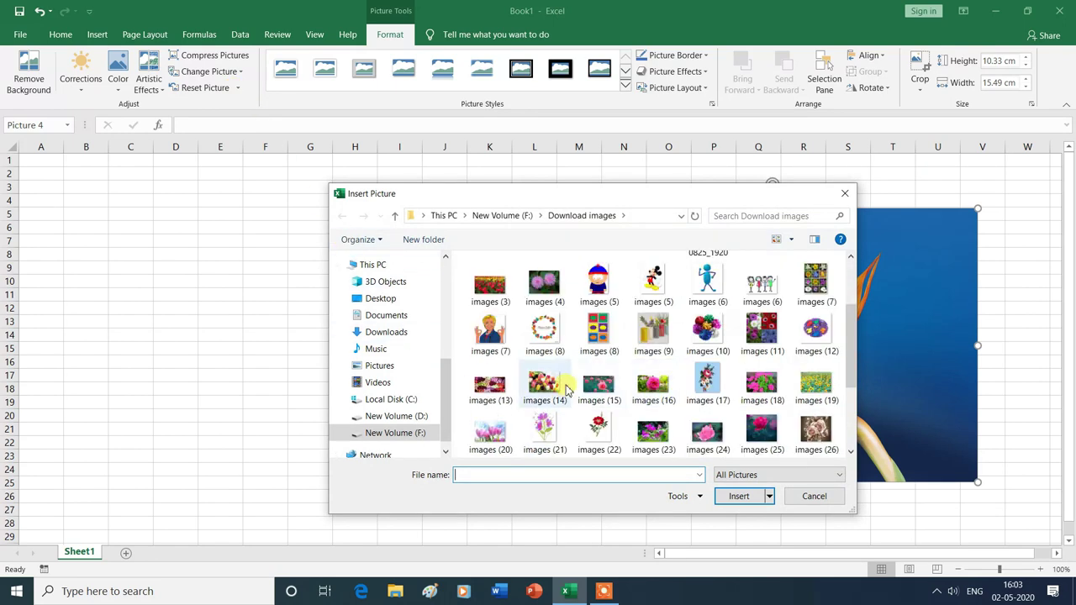
left_click(547, 389)
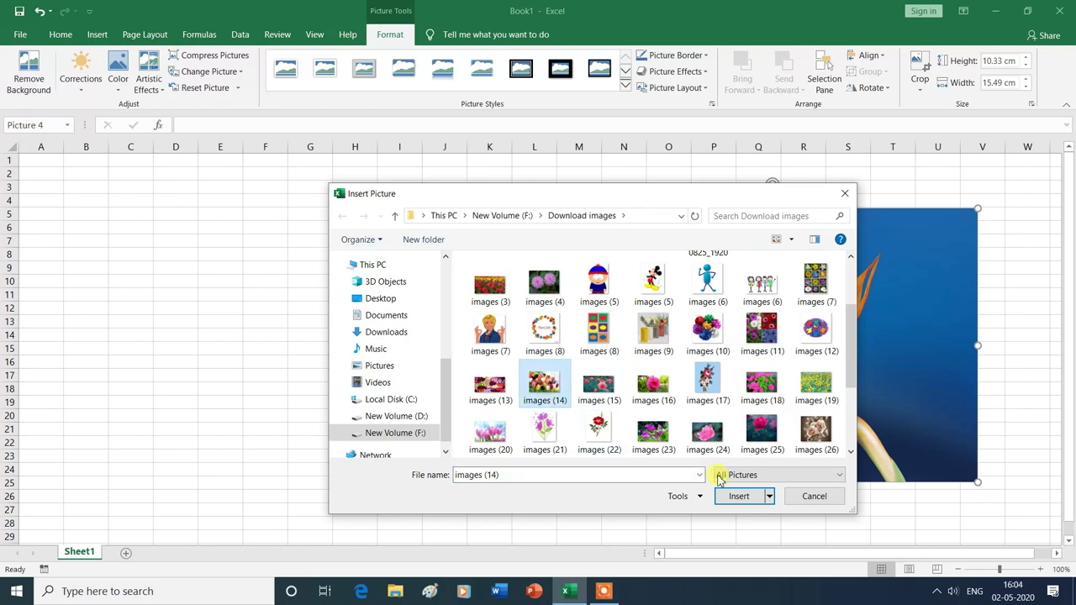
left_click(739, 496)
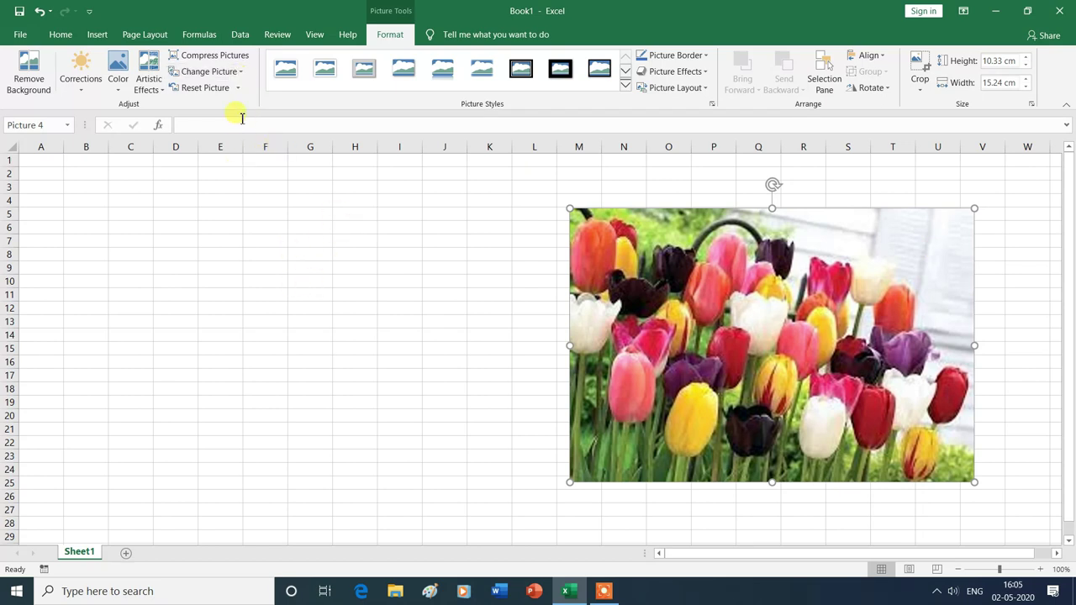
left_click(239, 72)
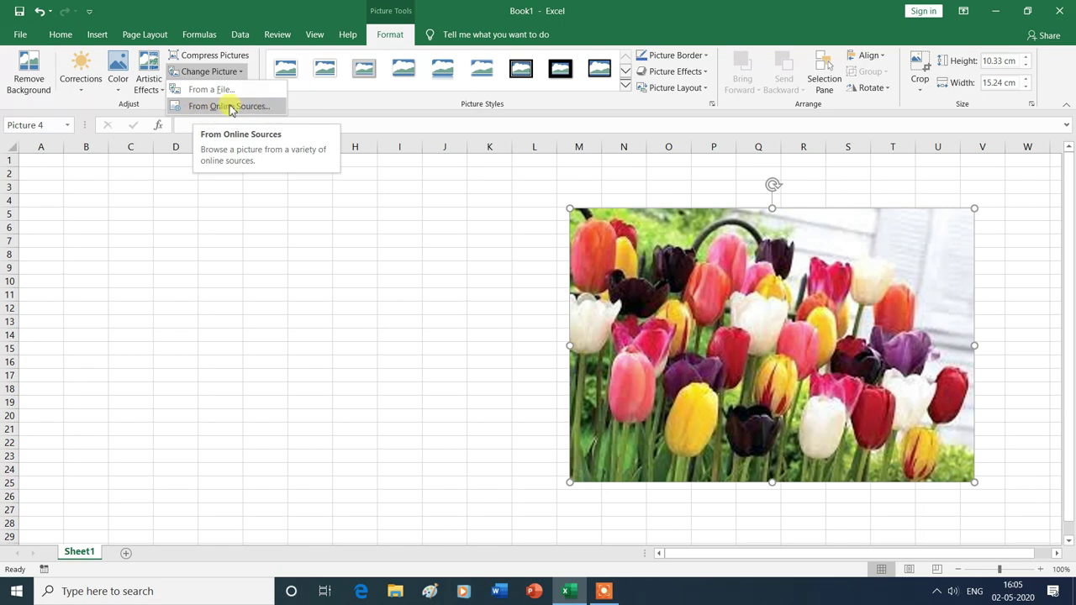
left_click(248, 107)
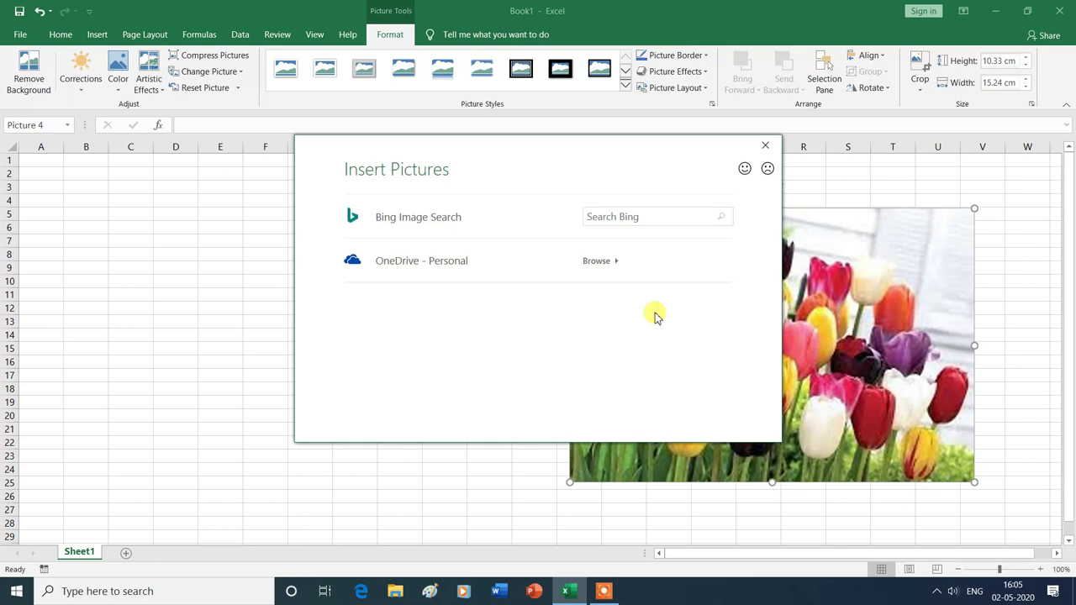
left_click(765, 148)
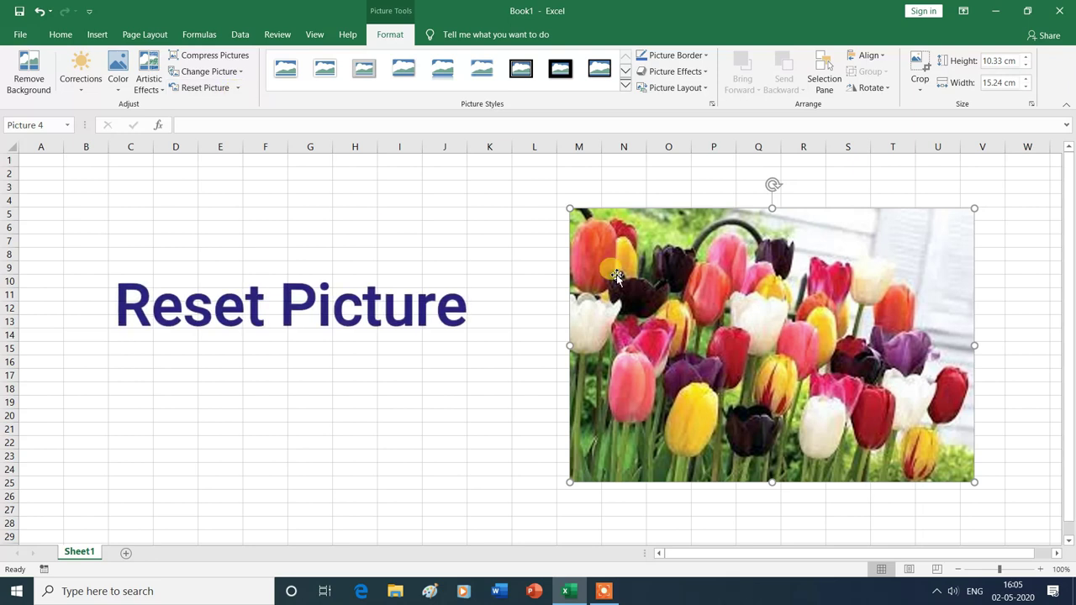
Reset the tulip picture's formatting, pull its left edge inward, then widen it to 15.43 cm
left_click(239, 88)
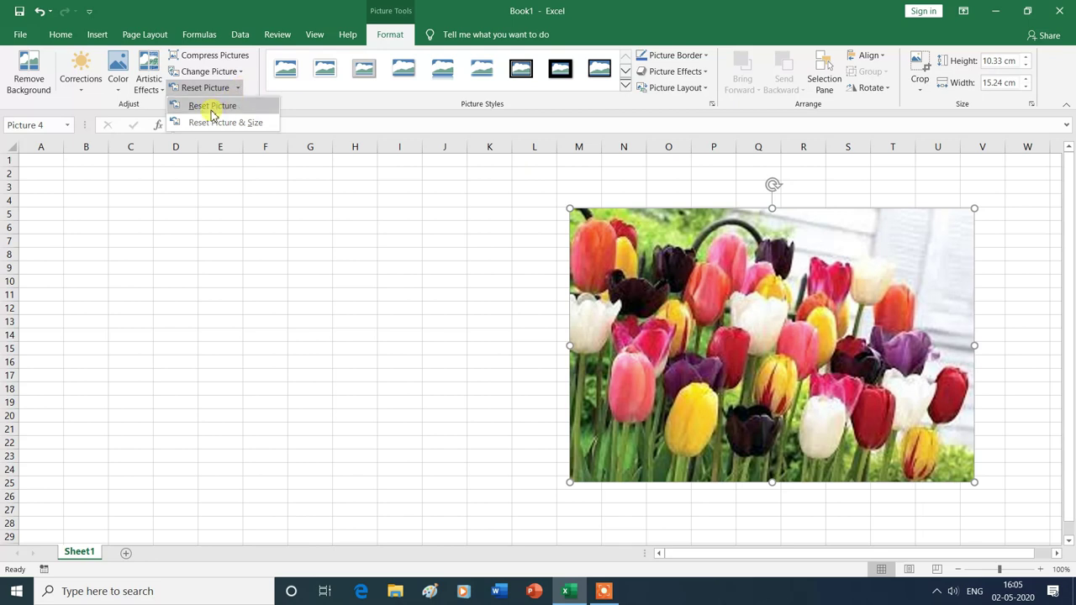
left_click(211, 107)
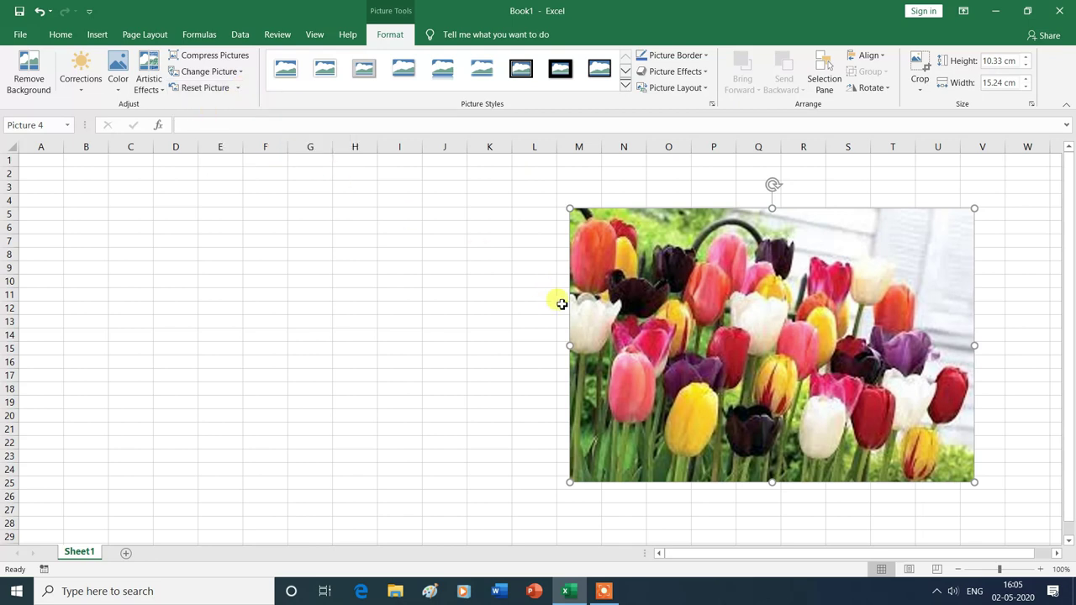
left_click_drag(570, 345, 641, 348)
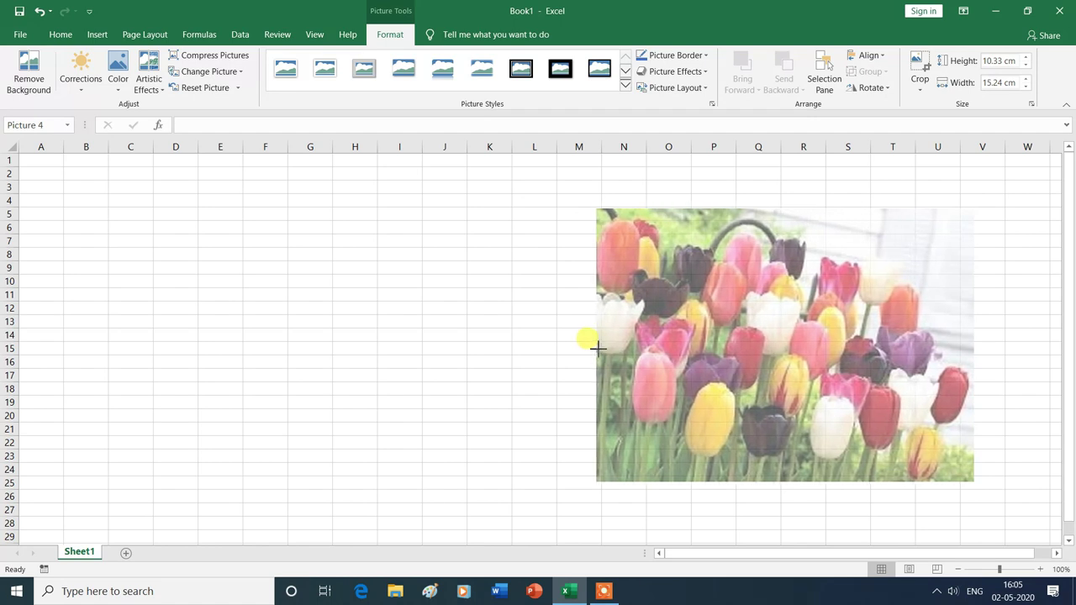
left_click_drag(632, 349, 596, 348)
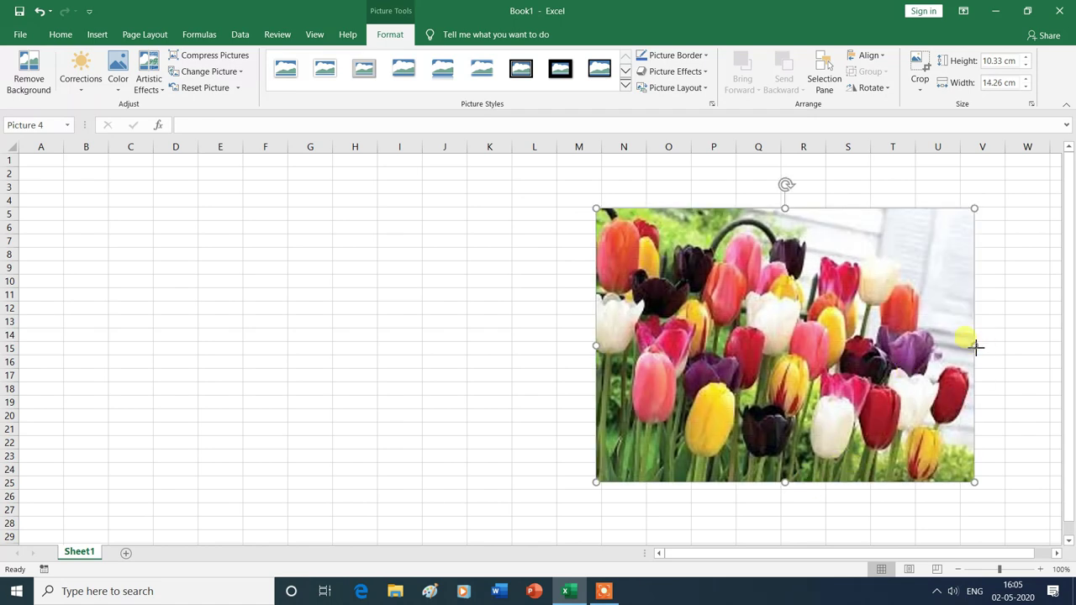
left_click_drag(975, 345, 1005, 345)
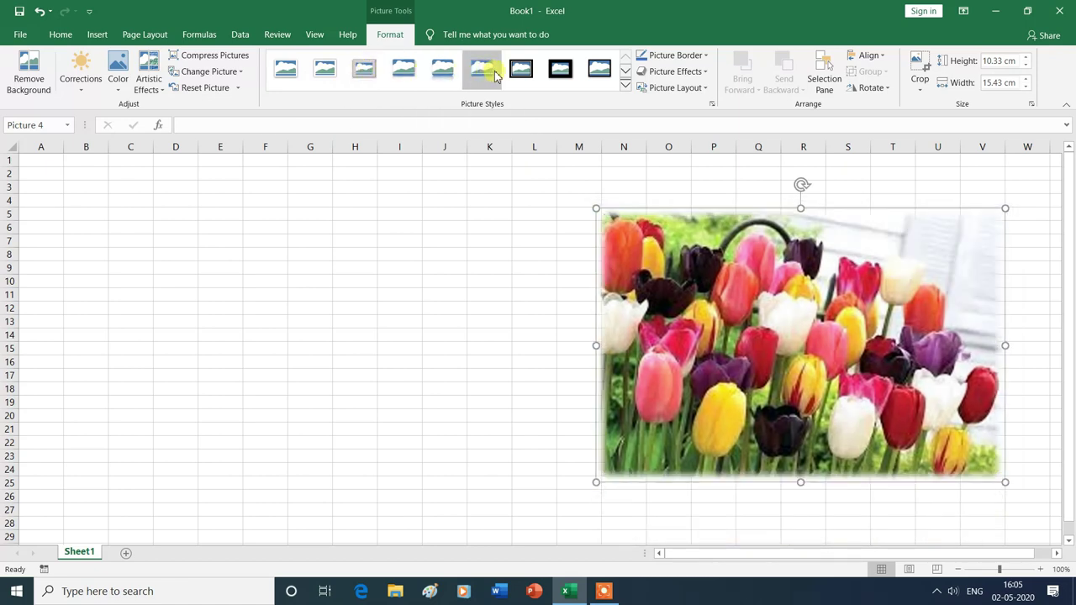
Try Thick Matte, Black, then apply the Moderate Frame, Black style to the tulip picture
left_click(558, 71)
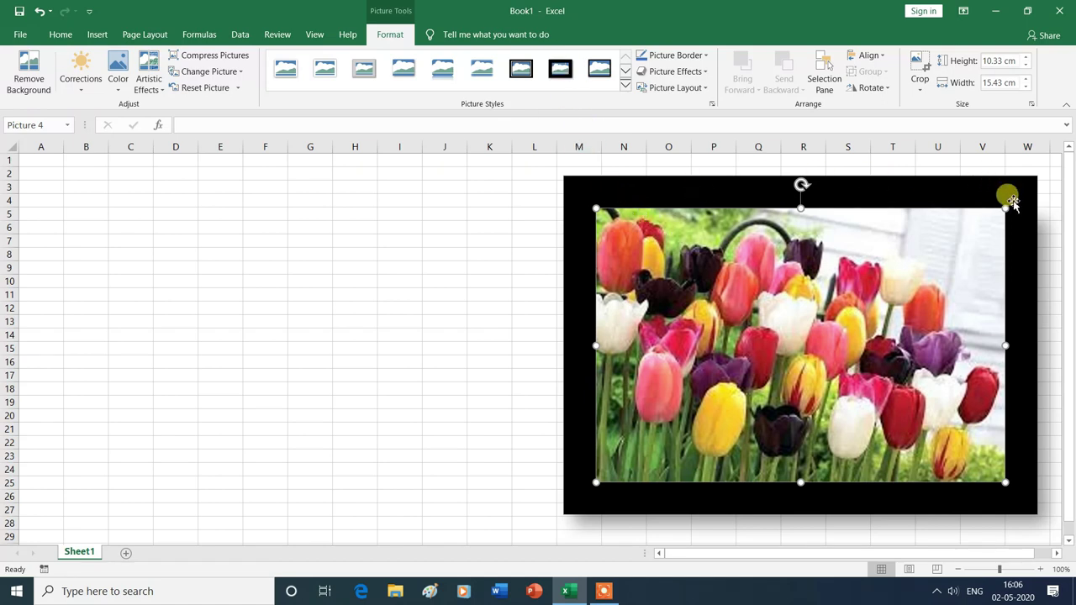
left_click(624, 88)
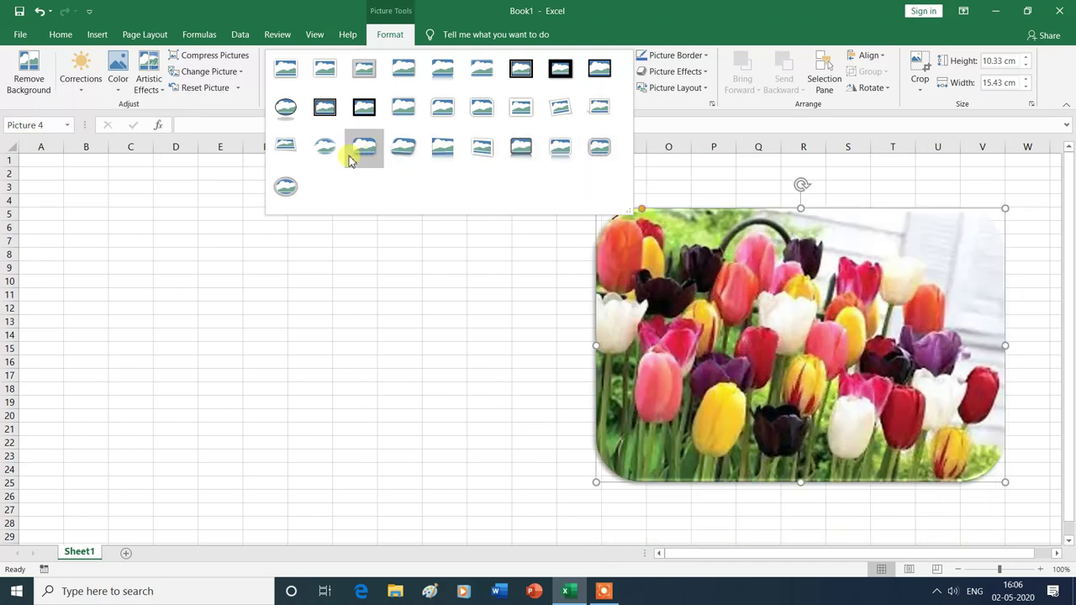
left_click(363, 111)
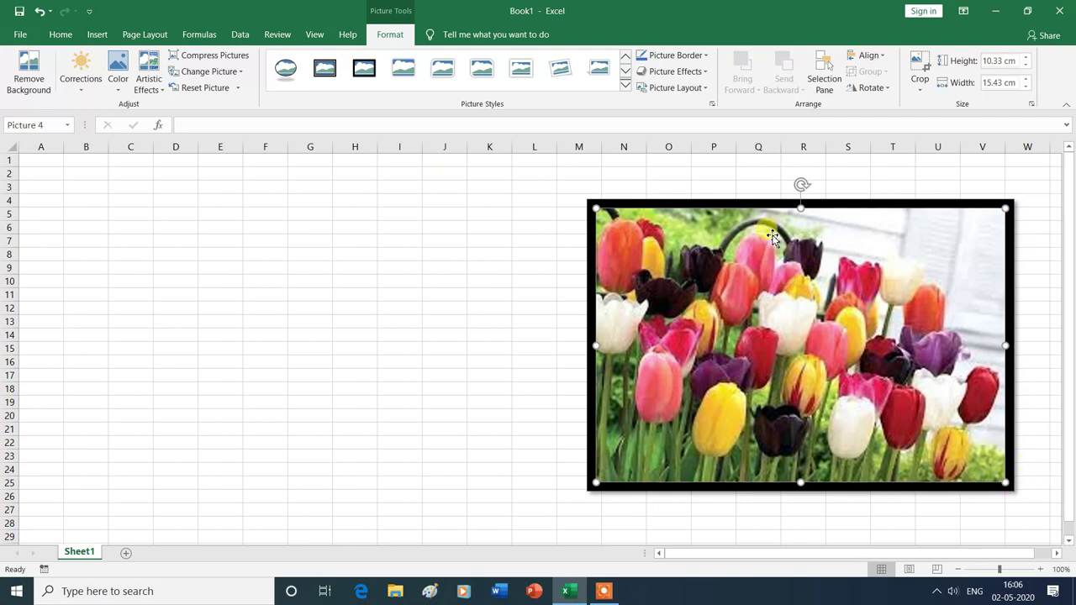
left_click(707, 56)
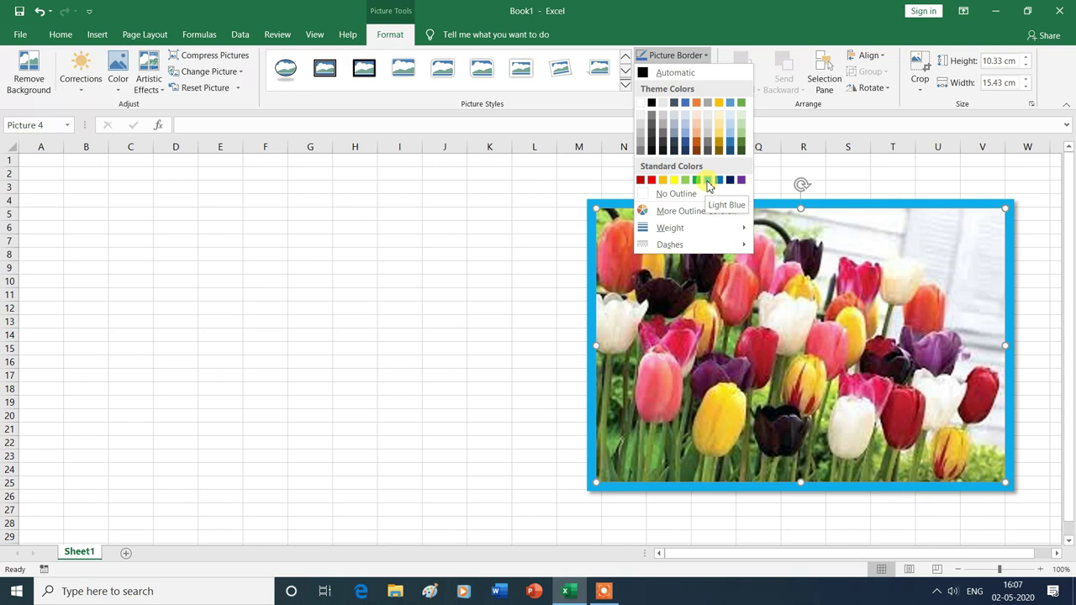
Give the tulip picture a Light Blue border
left_click(708, 181)
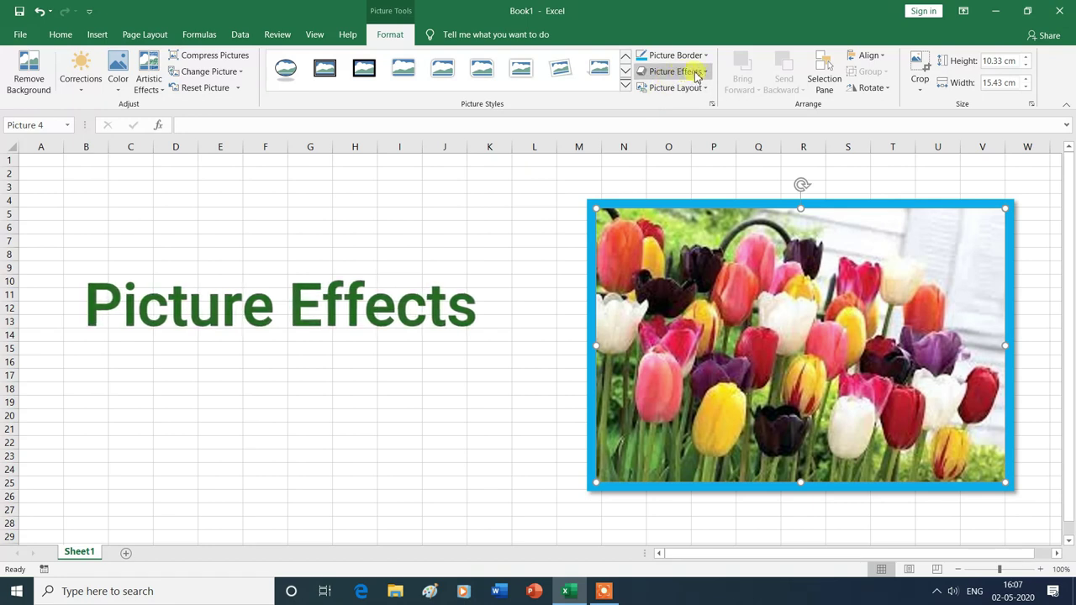
Move the tulip picture to the left side (columns B–K) and preview Preset, Shadow and Reflection effects
mouse_move(774, 290)
left_mouse_down()
mouse_move(288, 256)
mouse_move(275, 285)
left_mouse_up()
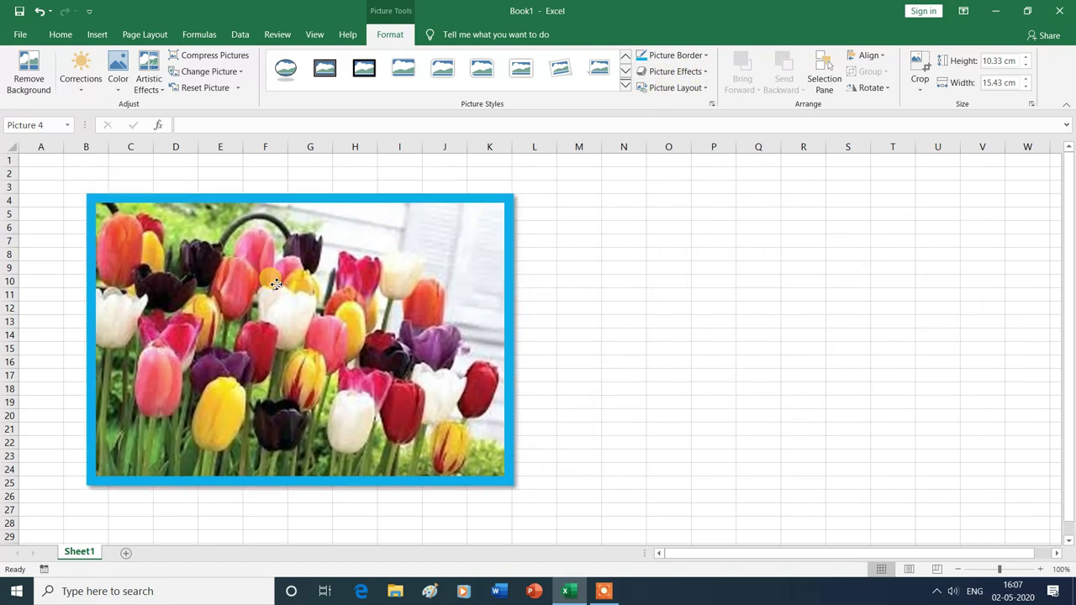
left_click(706, 73)
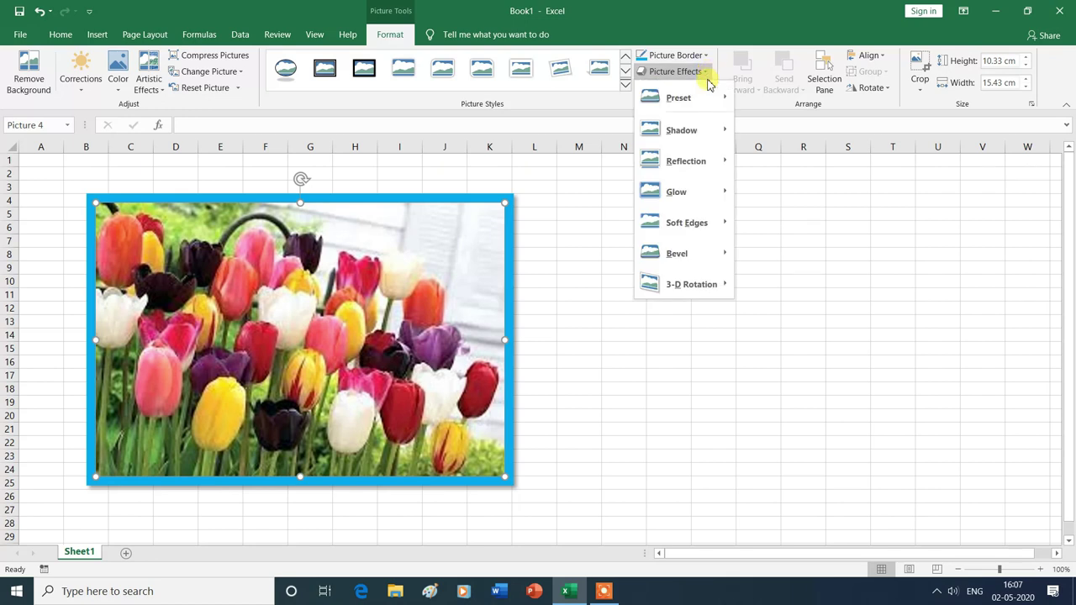
mouse_move(708, 101)
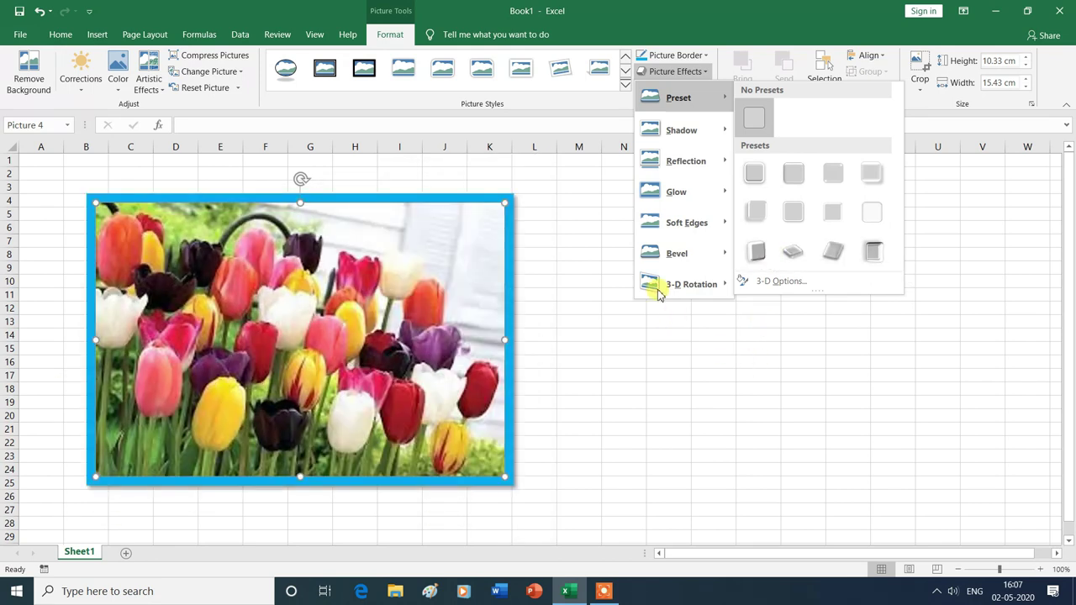
mouse_move(674, 141)
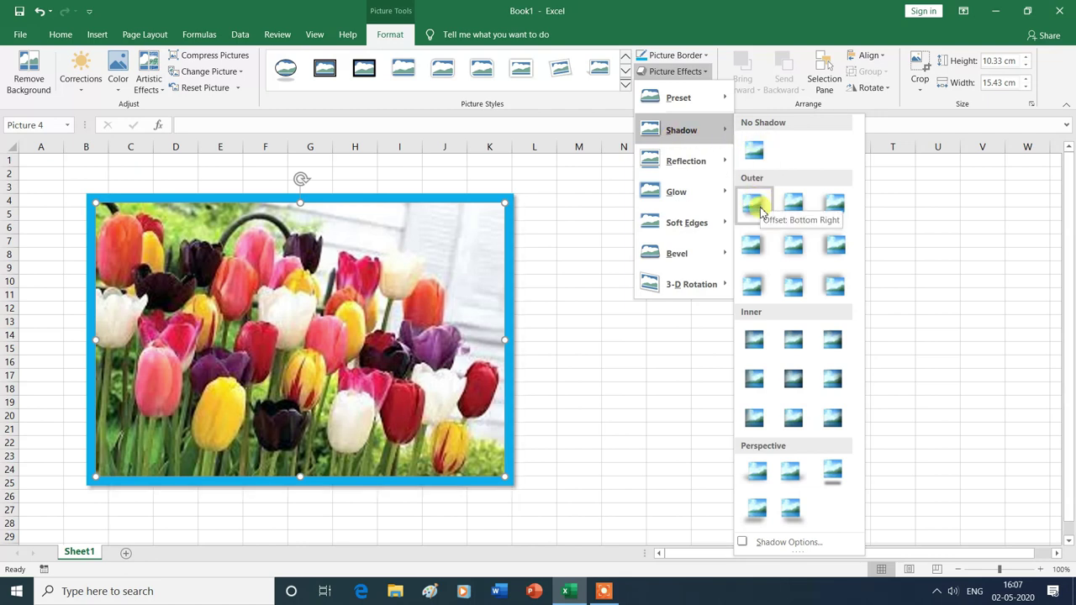
mouse_move(694, 169)
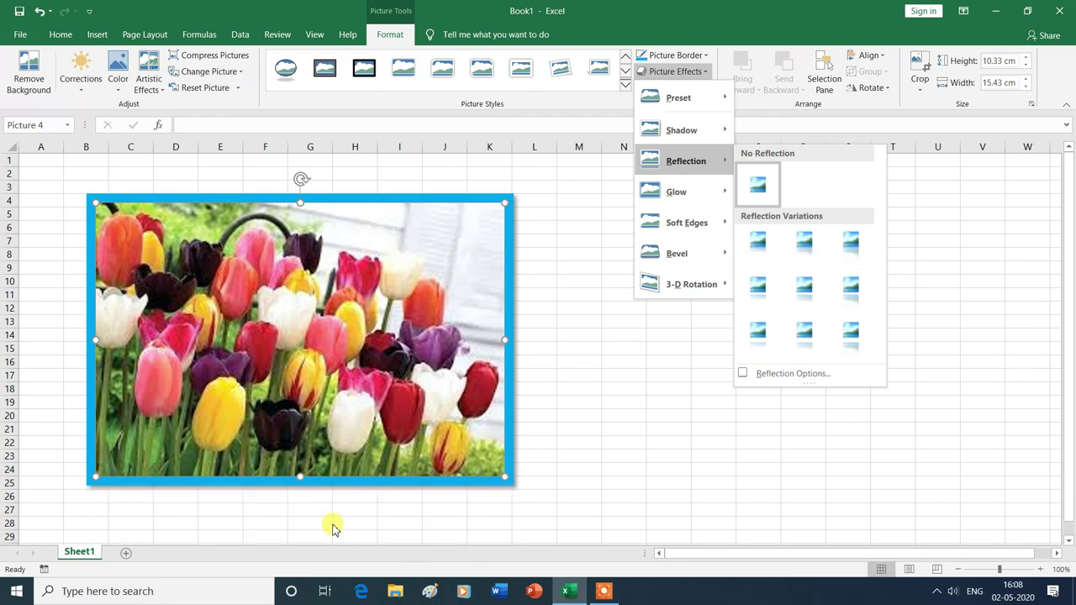
Nudge the tulip picture up-left, try a reflection beneath it, then set No Reflection
left_click(311, 242)
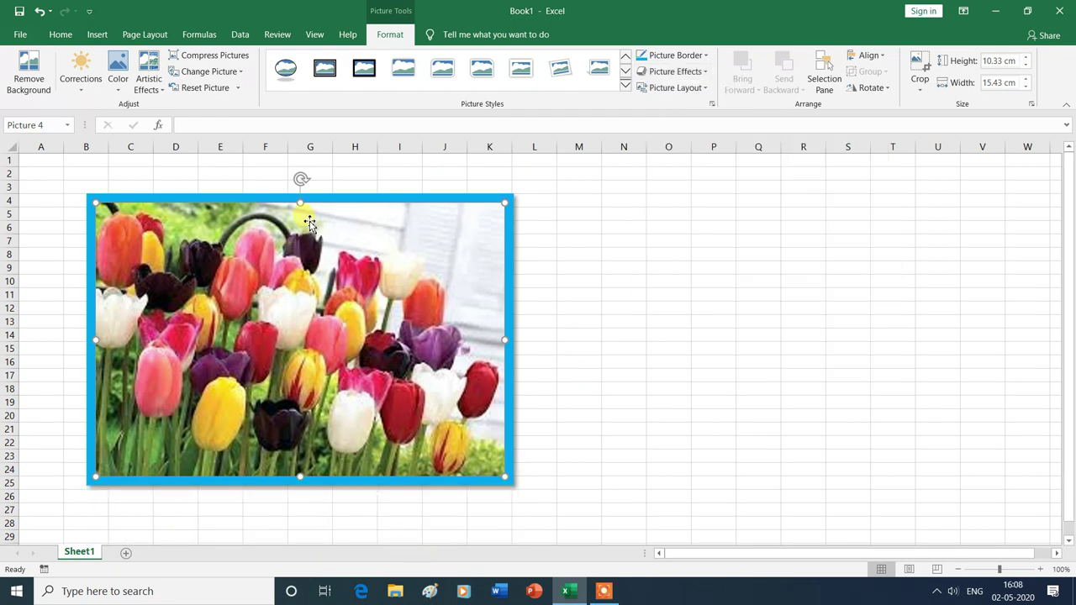
left_click_drag(311, 220, 283, 191)
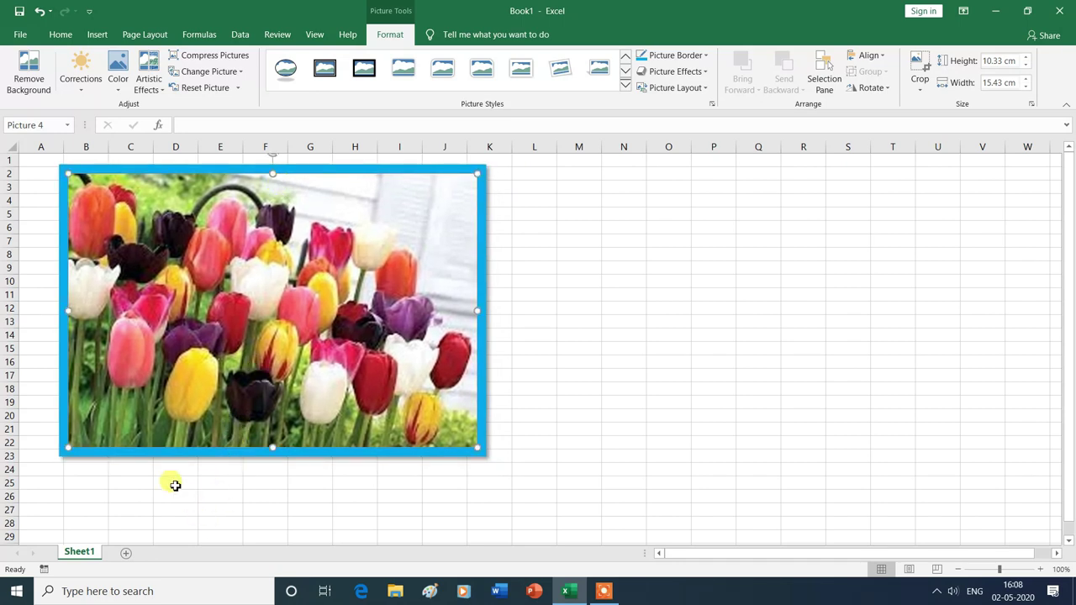
left_click(705, 76)
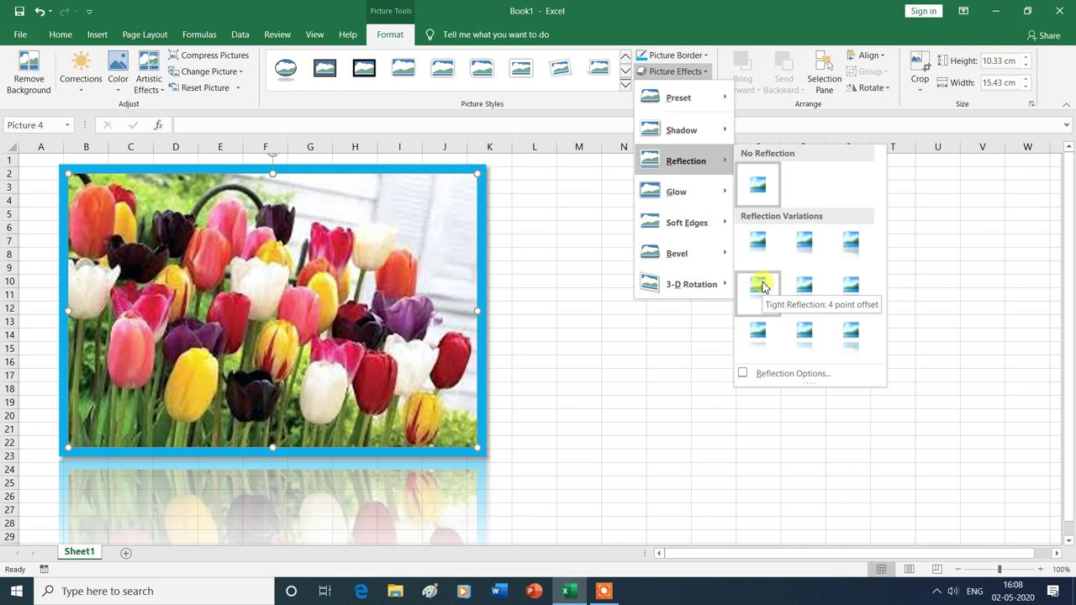
left_click(847, 292)
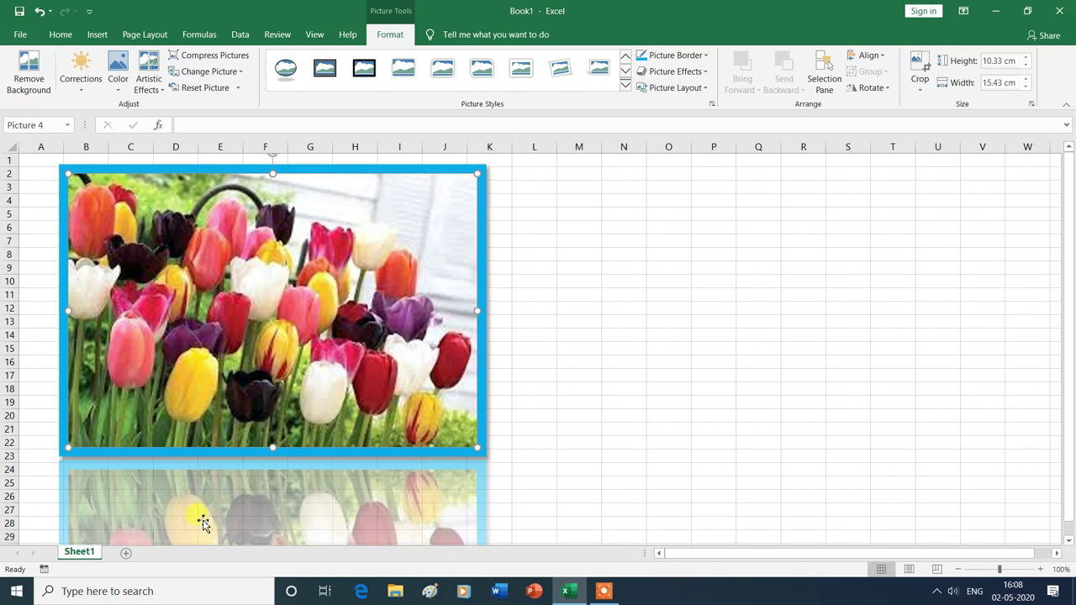
left_click(708, 74)
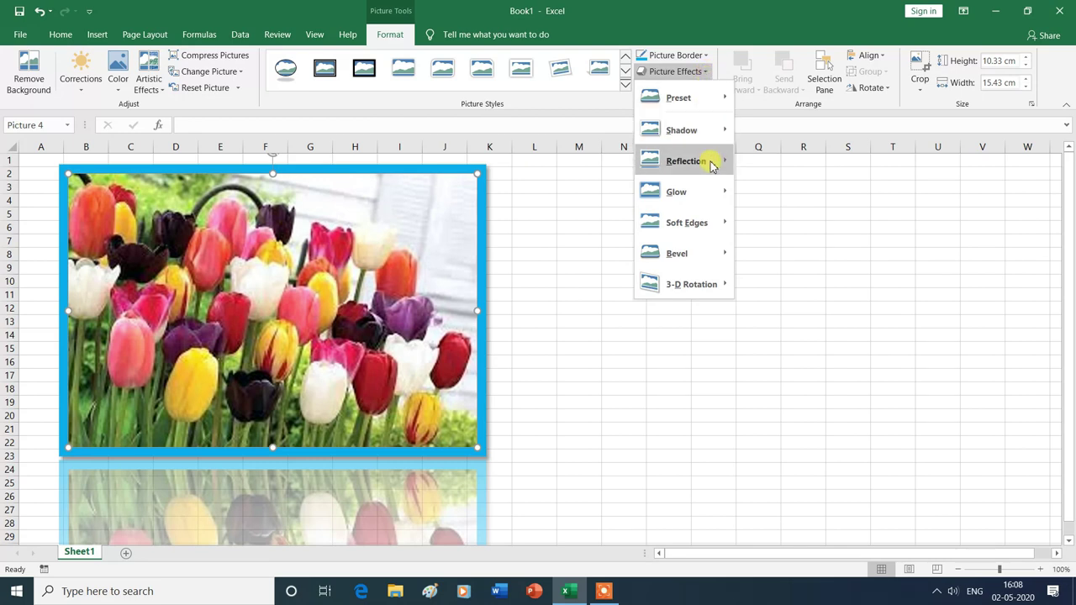
left_click(757, 186)
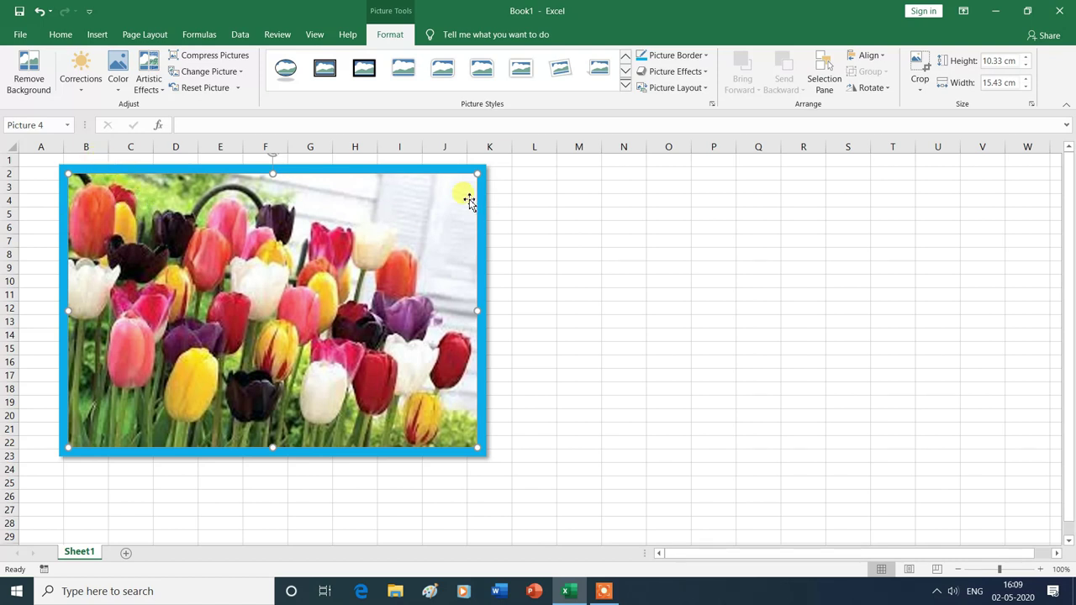
Give the tulip picture an 18 point Orange, Accent color 2 glow, then preview bevel styles
left_click(705, 72)
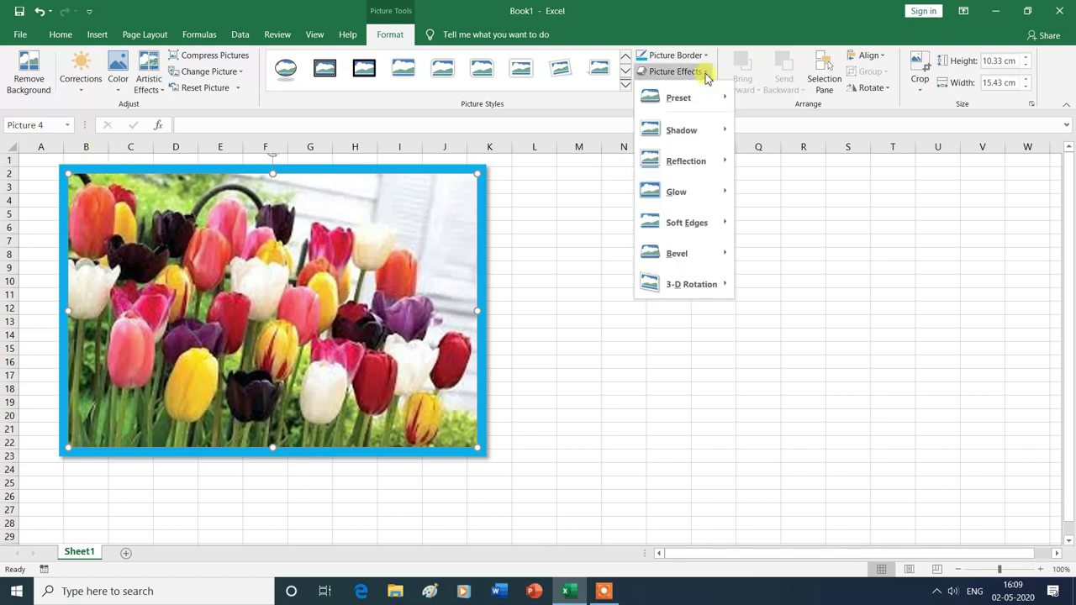
mouse_move(709, 196)
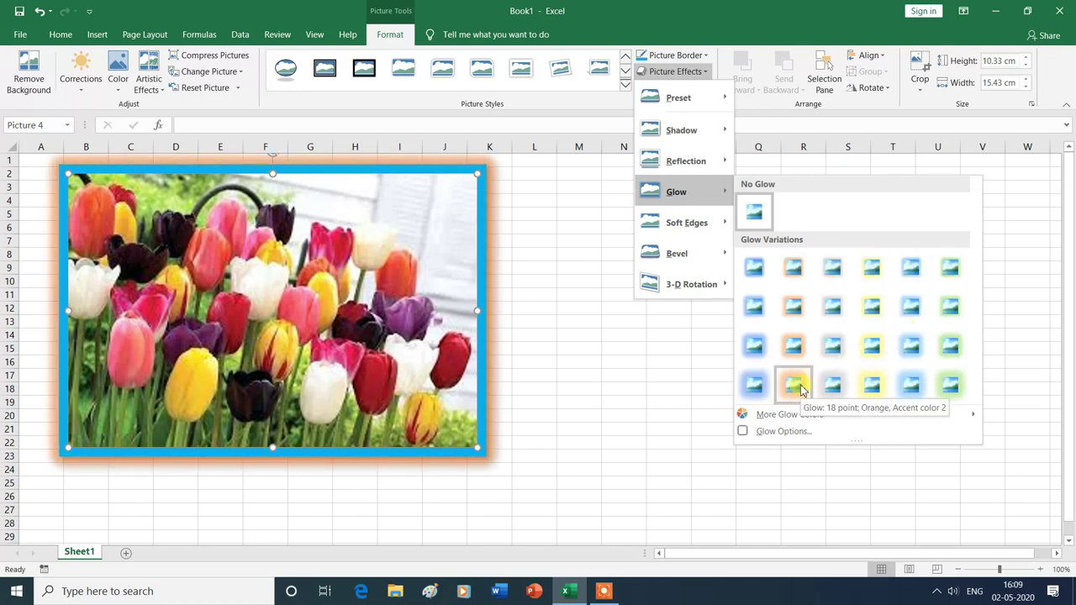
left_click(800, 390)
left_click(676, 72)
mouse_move(692, 235)
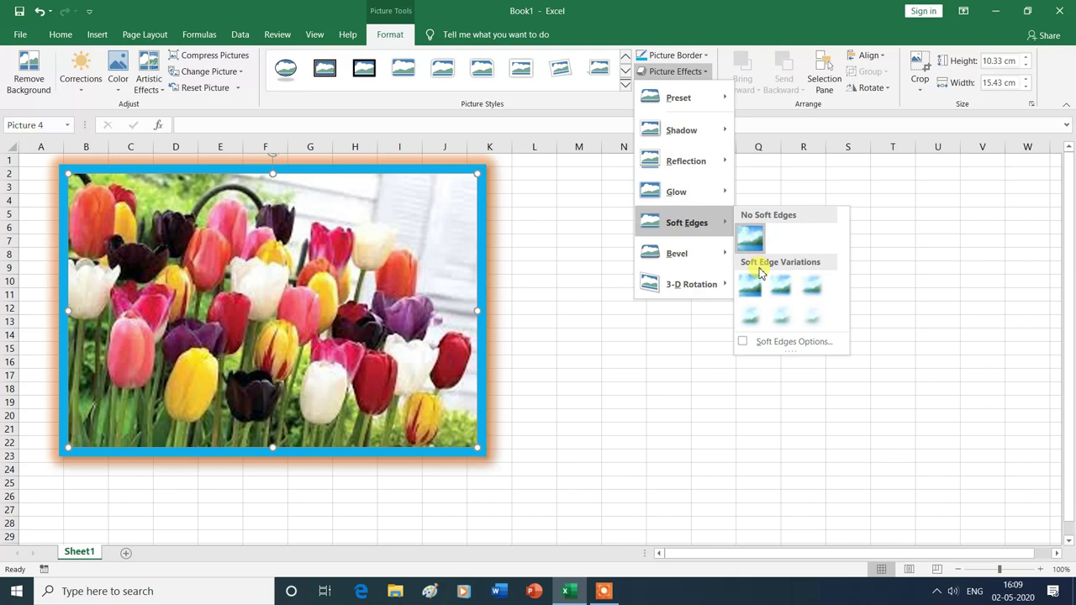
mouse_move(689, 255)
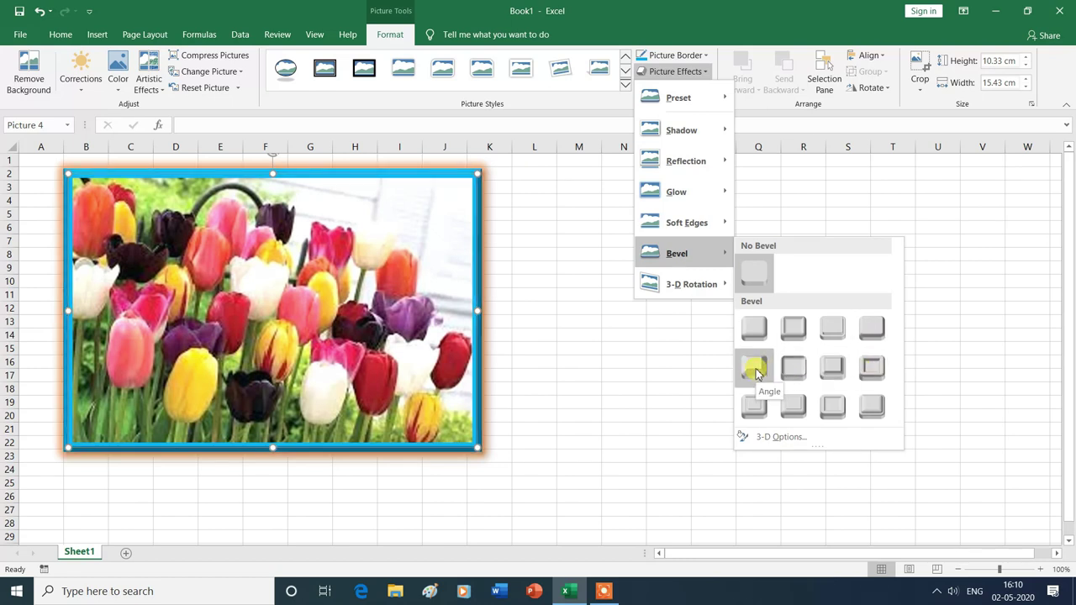
Apply the Angle bevel and Perspective: Contrasting Left rotation, then nudge the picture slightly down
left_click(756, 369)
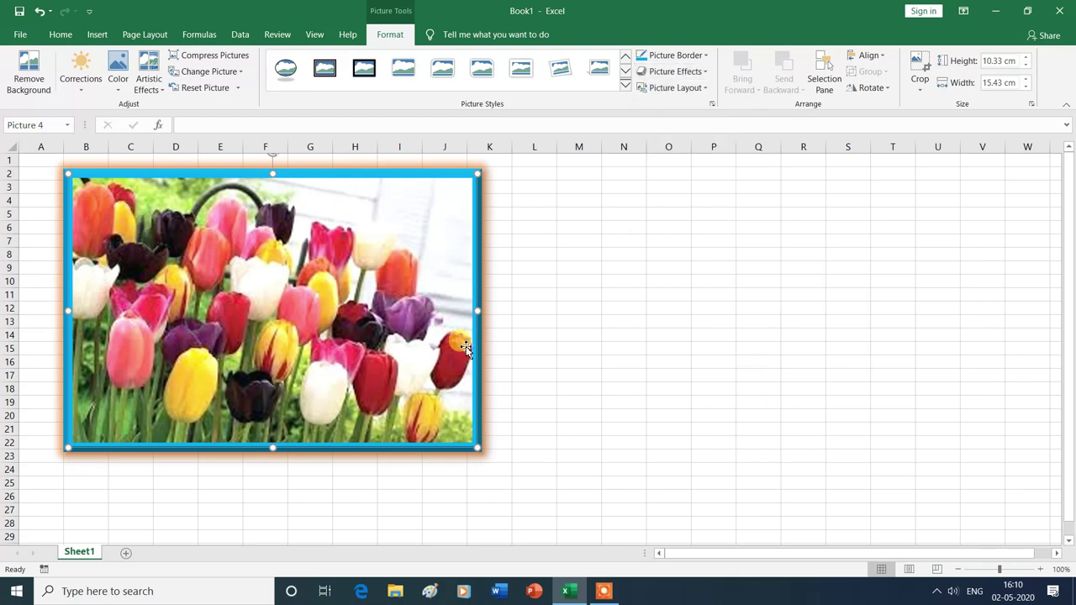
left_click(705, 72)
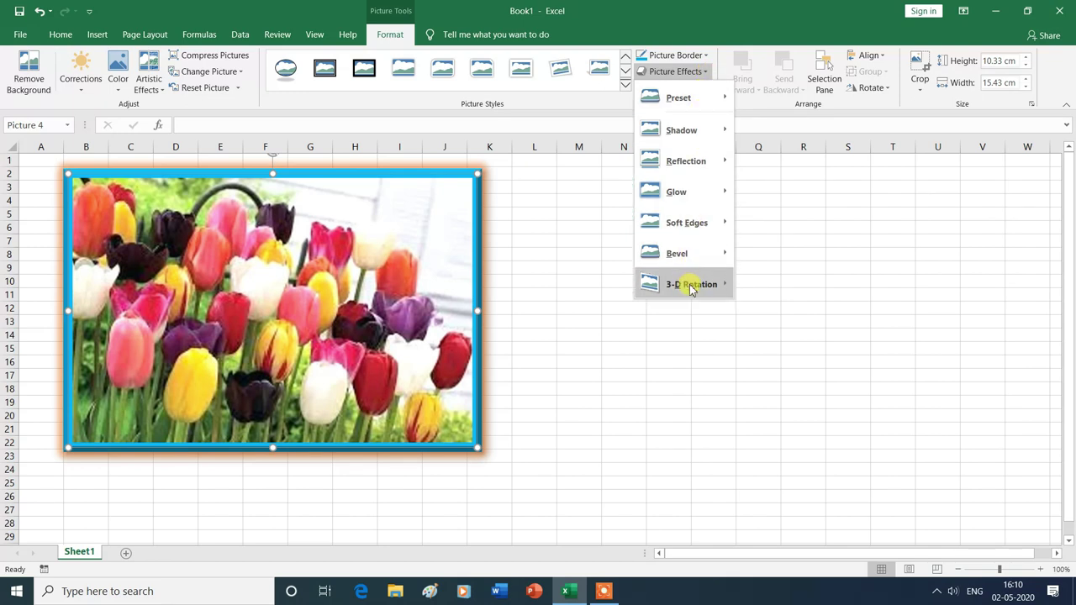
mouse_move(691, 288)
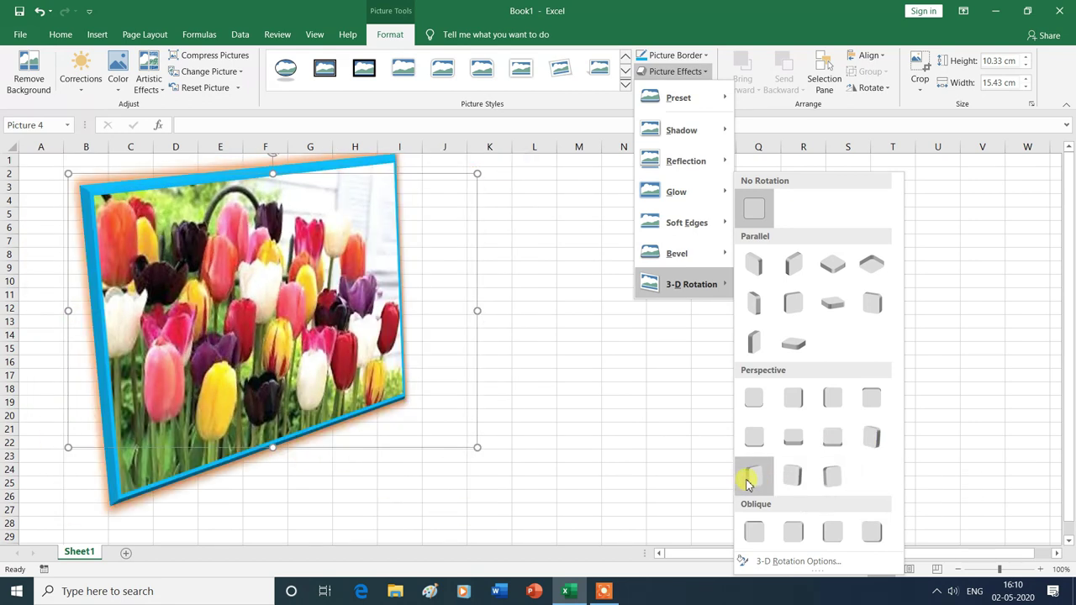
left_click(871, 438)
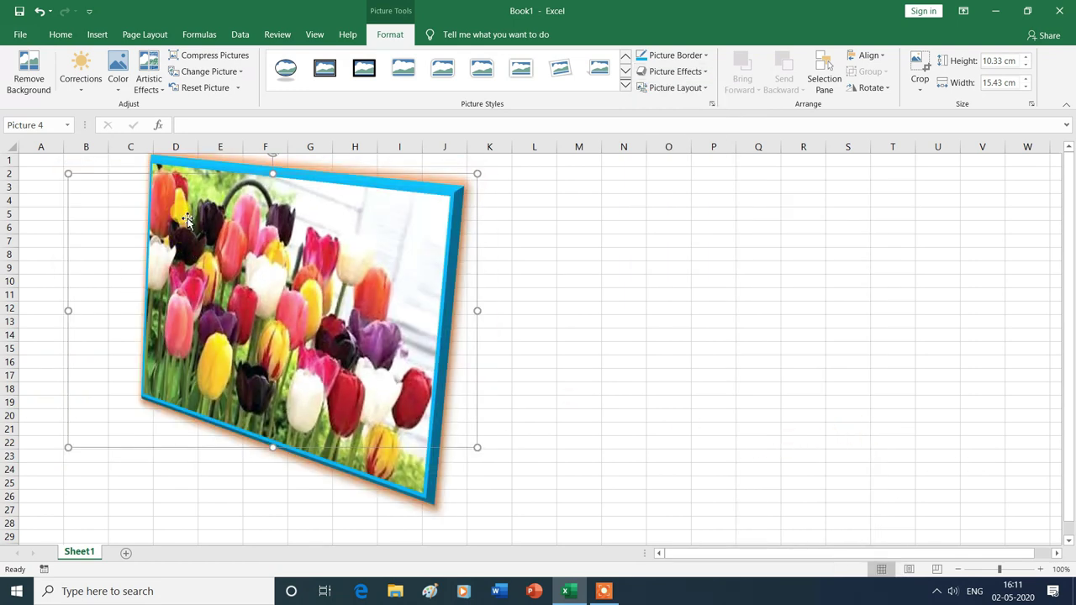
left_click_drag(269, 241, 267, 259)
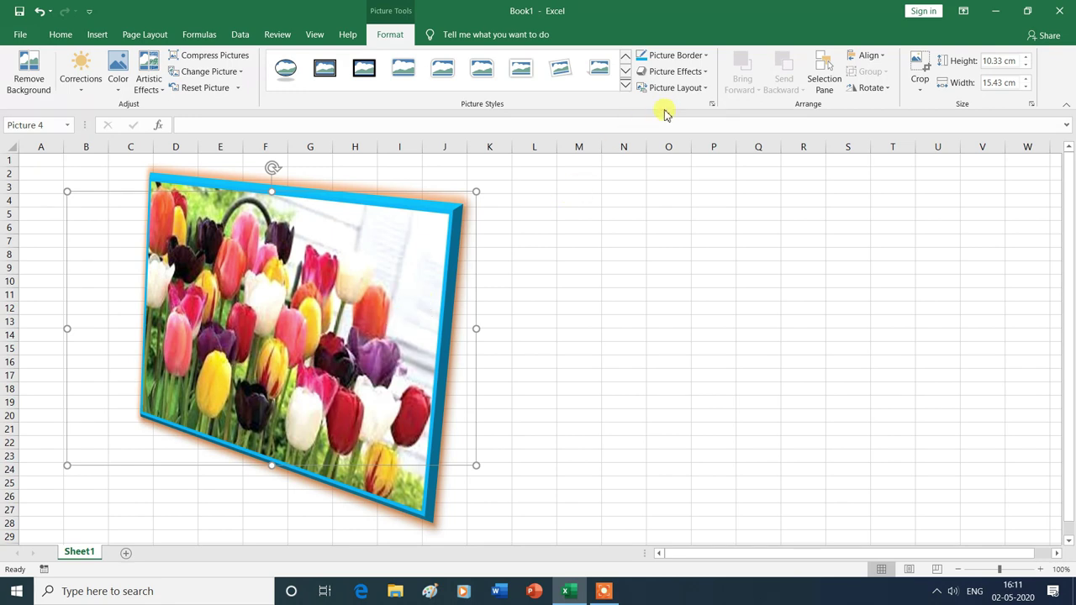
Flatten the tulip picture's 3-D tilt and try a Picture Grid layout captioned 'Flowers'
left_click(706, 72)
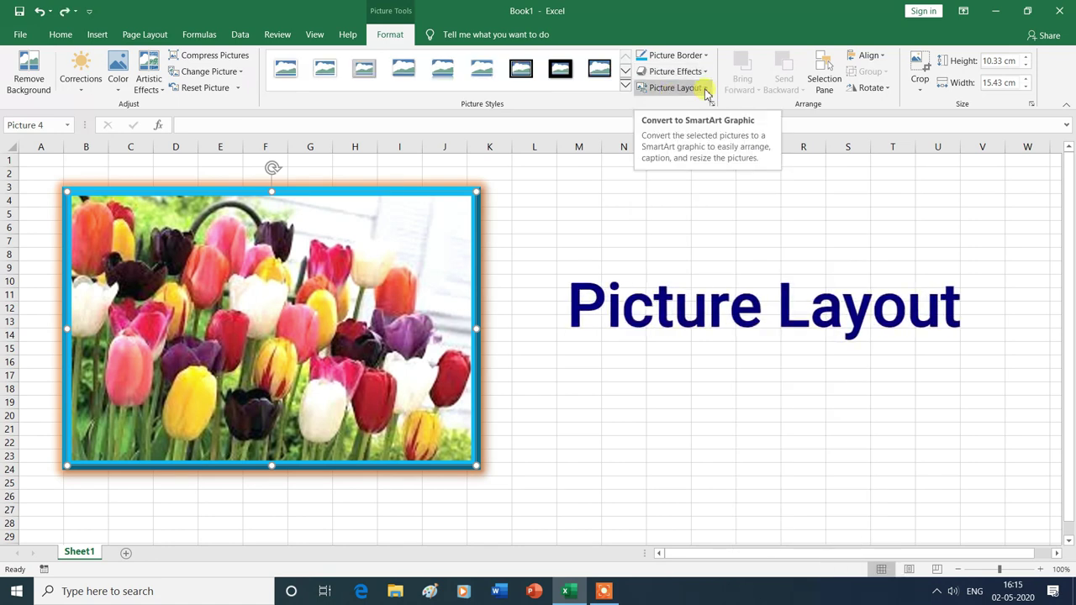
left_click(706, 88)
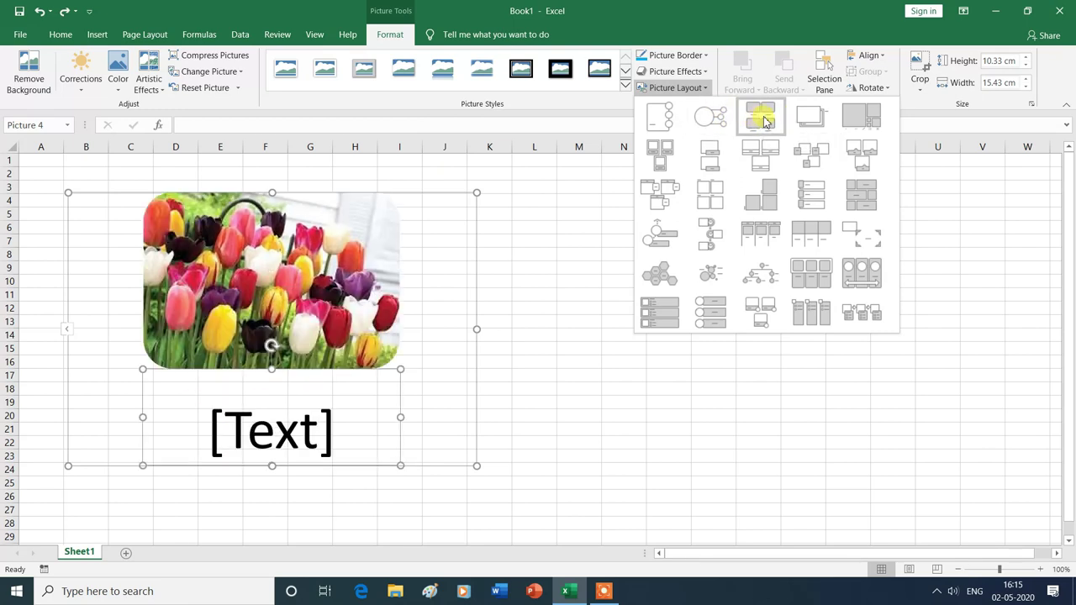
left_click(704, 206)
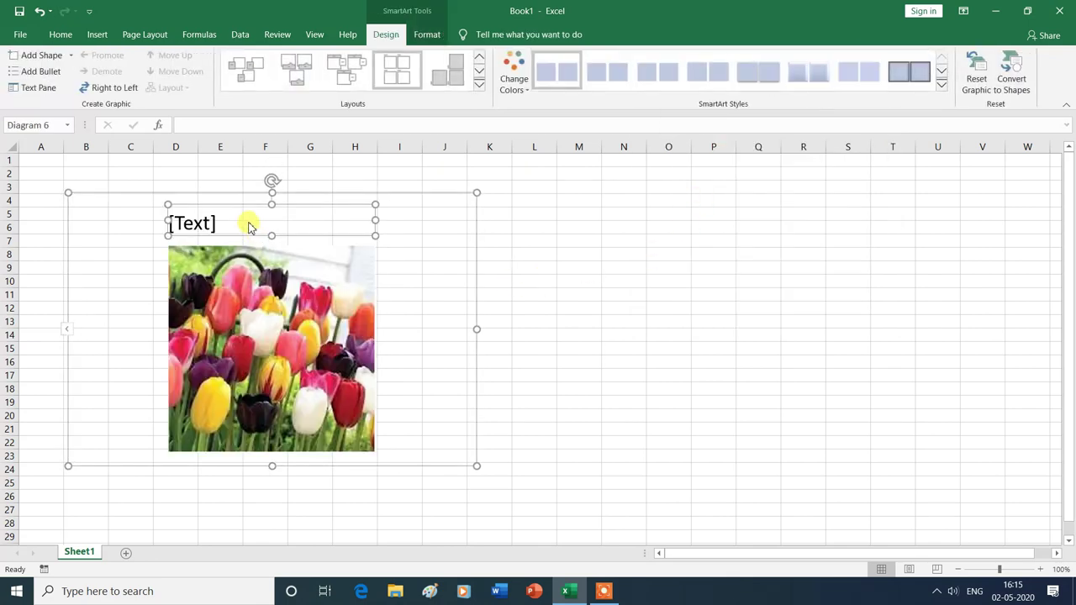
key("Escape")
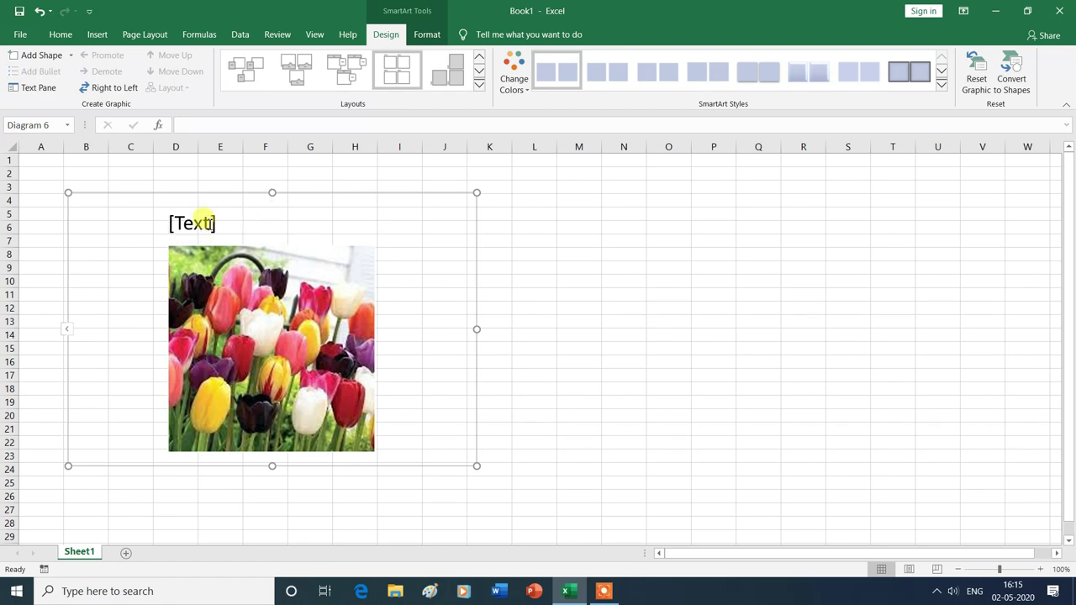
left_click(207, 223)
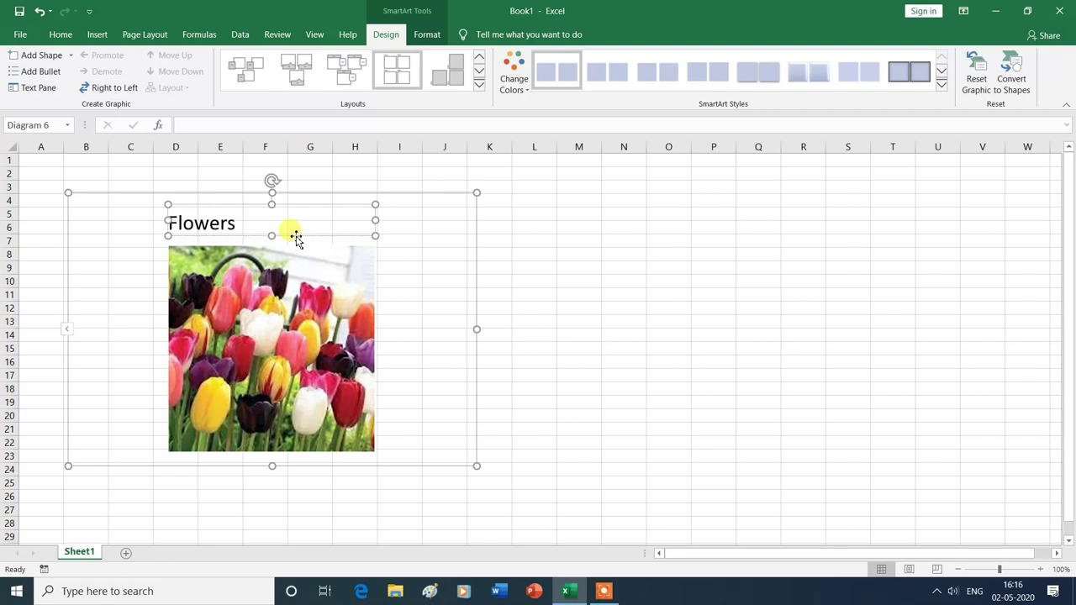
left_click(408, 322)
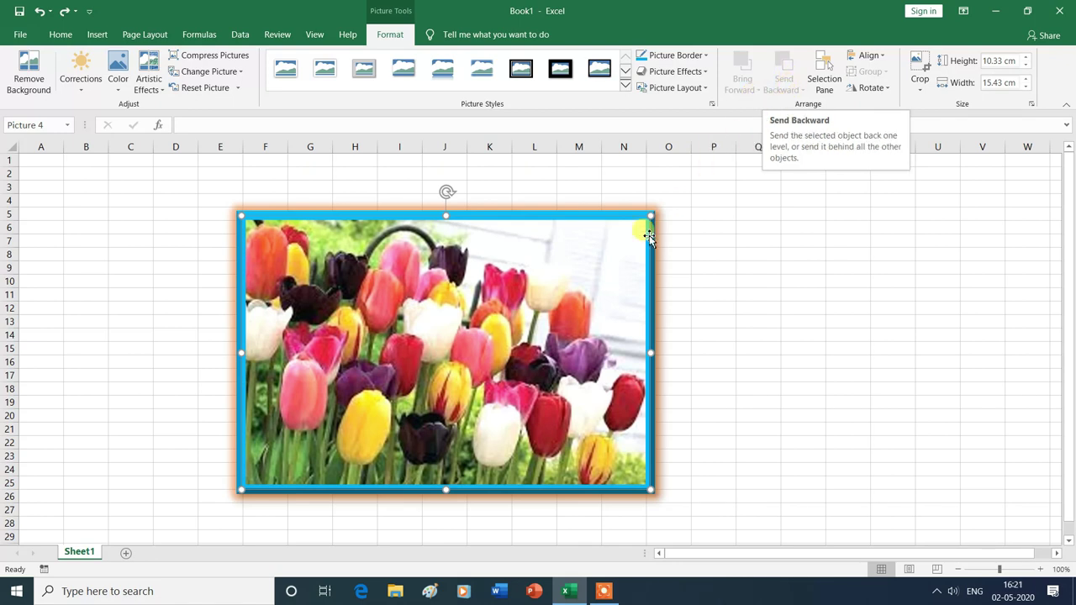
Shrink the tulip picture from its corner and move it up and right
left_click_drag(652, 216, 516, 300)
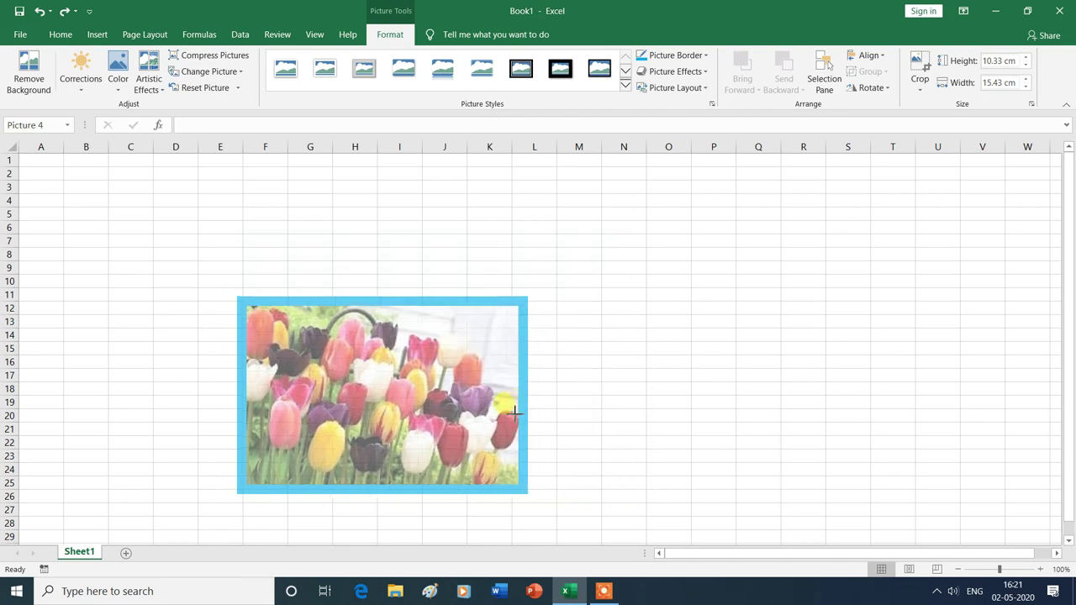
left_click_drag(478, 384, 602, 324)
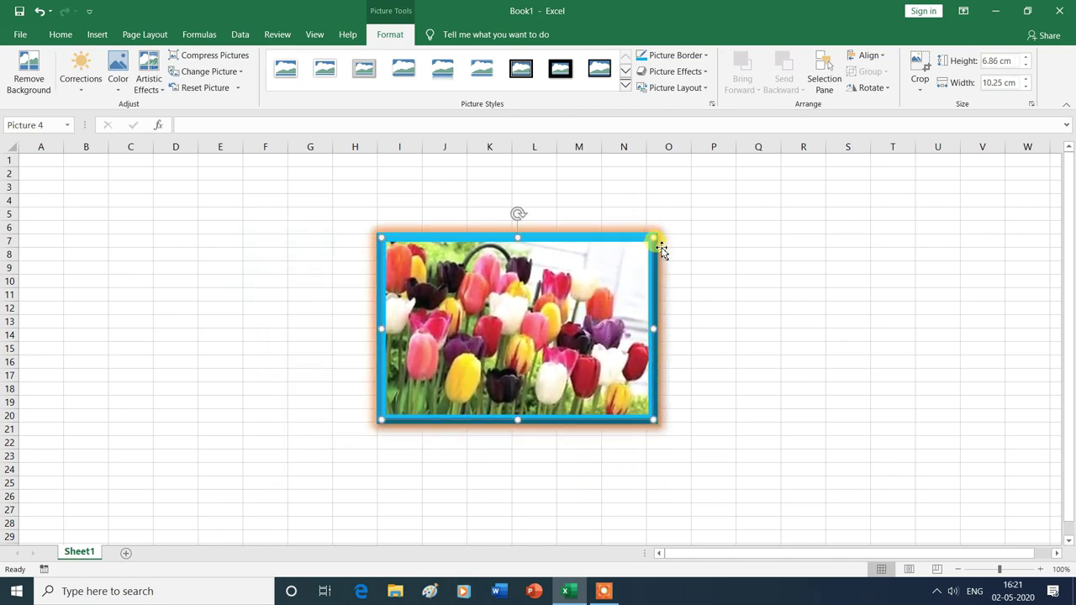
left_click_drag(655, 238, 641, 245)
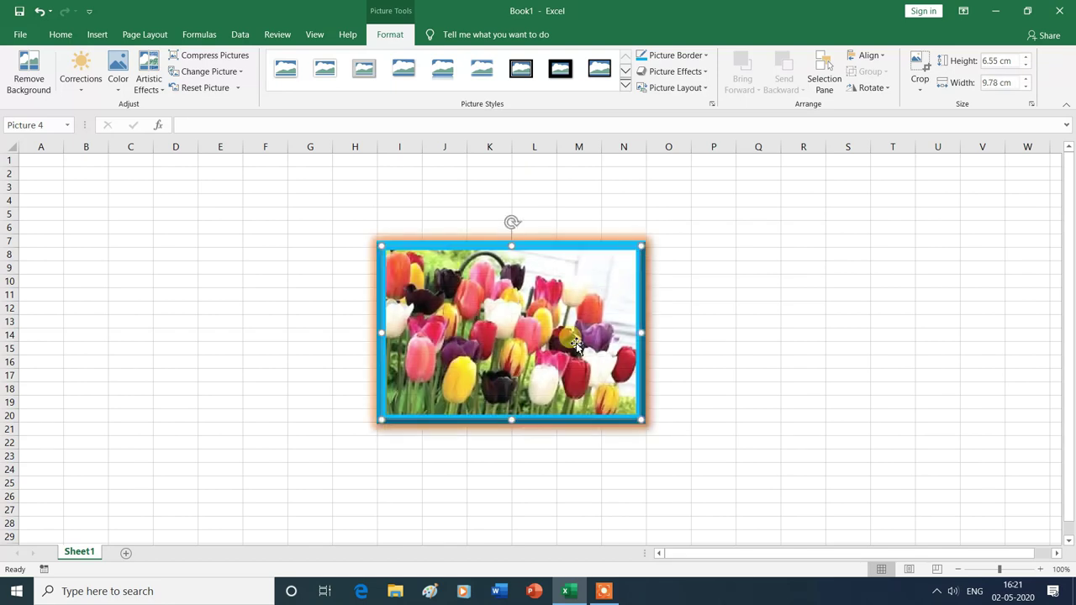
Insert the flowers 4 picture left of the tulips and stretch it down to about row 21
left_click(99, 38)
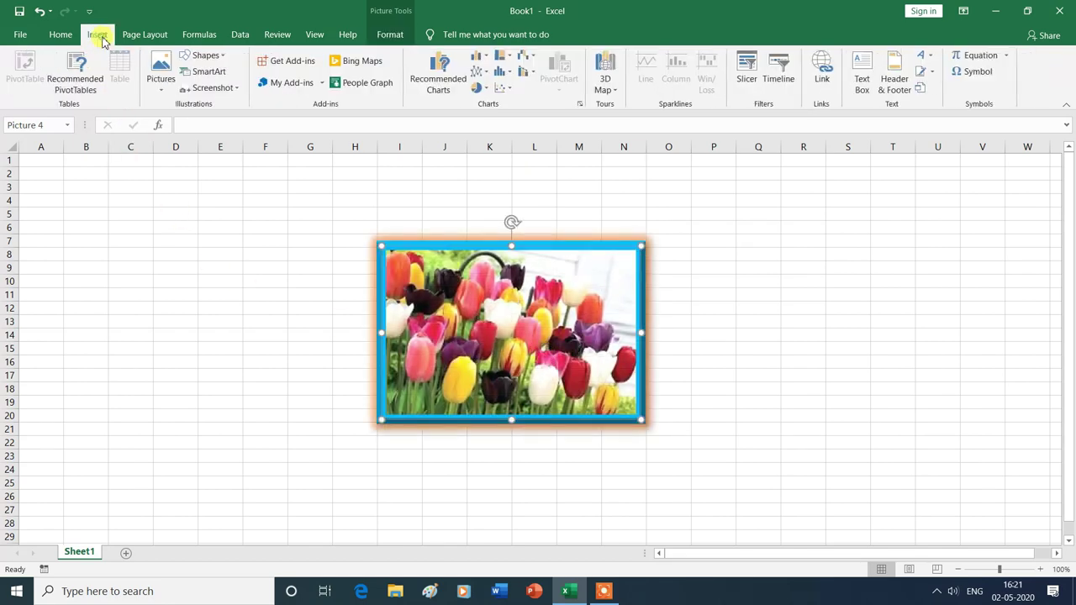
left_click(163, 84)
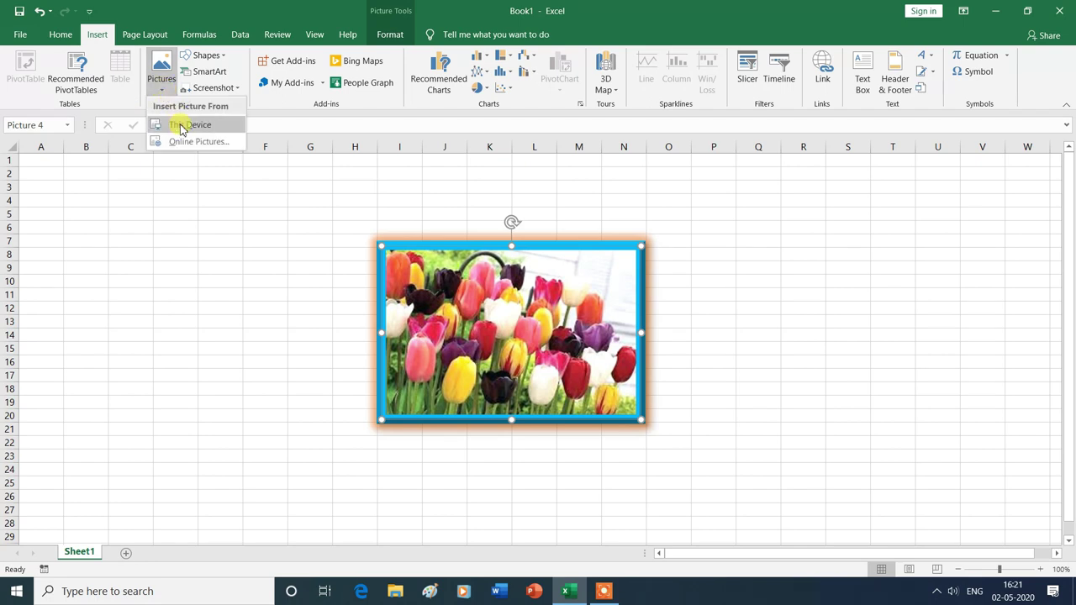
left_click(183, 127)
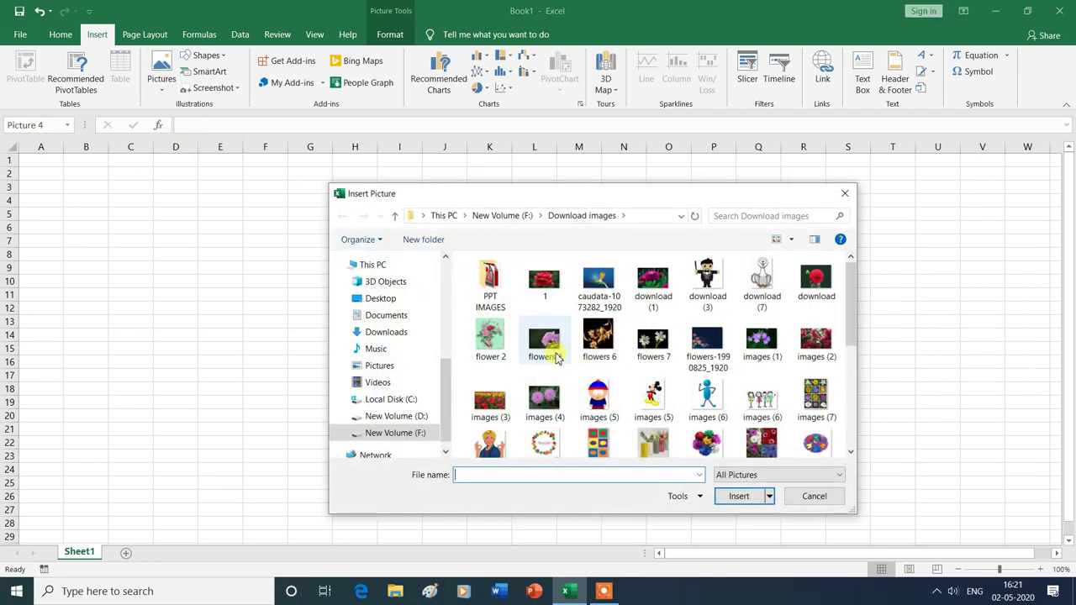
left_click(550, 345)
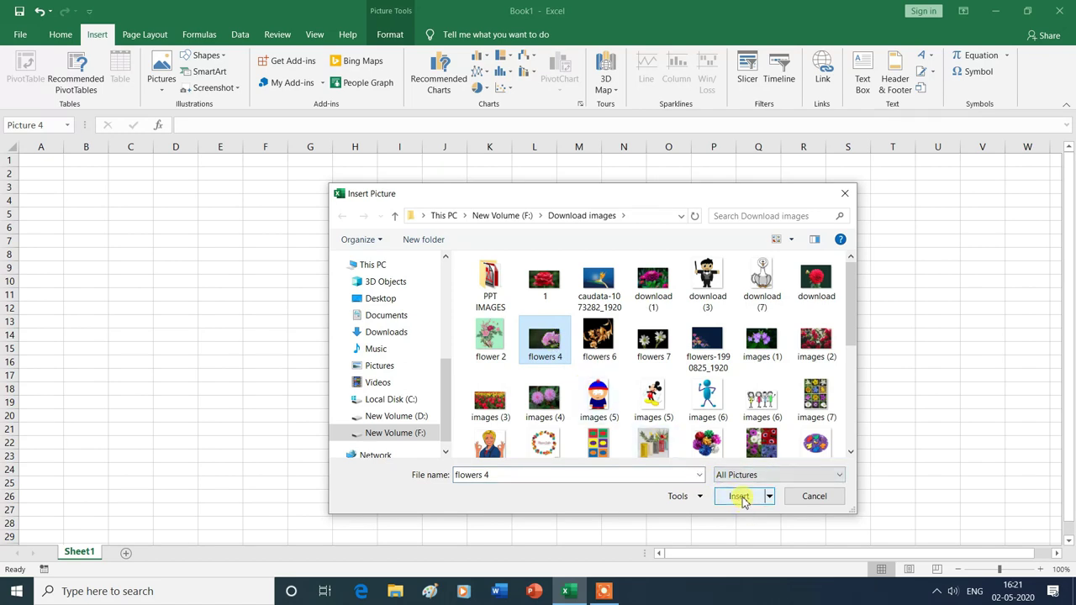
left_click(740, 498)
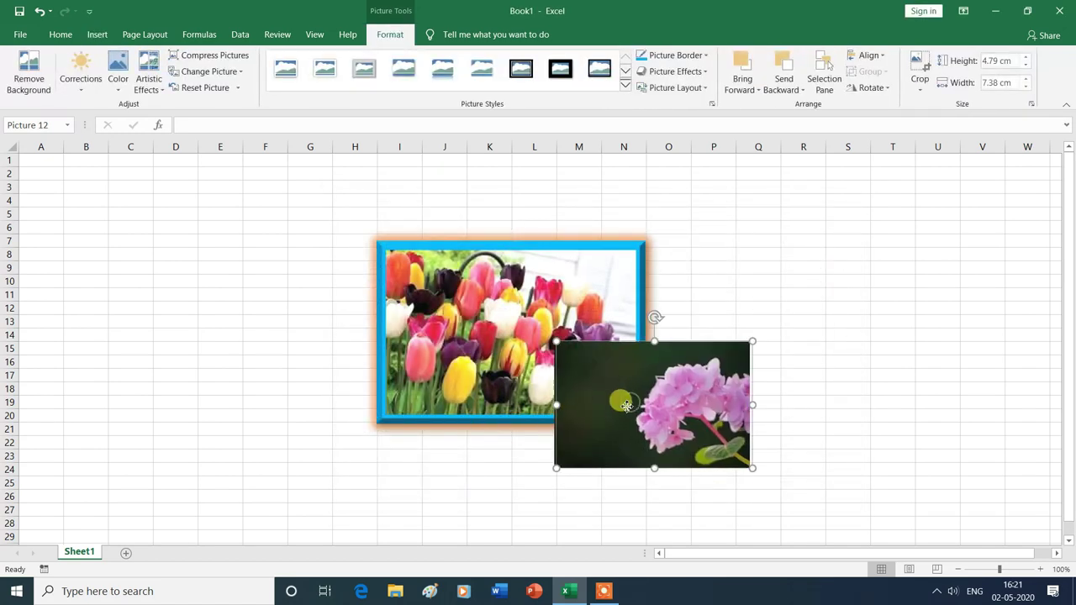
left_click_drag(627, 406, 230, 328)
left_click_drag(256, 267, 255, 242)
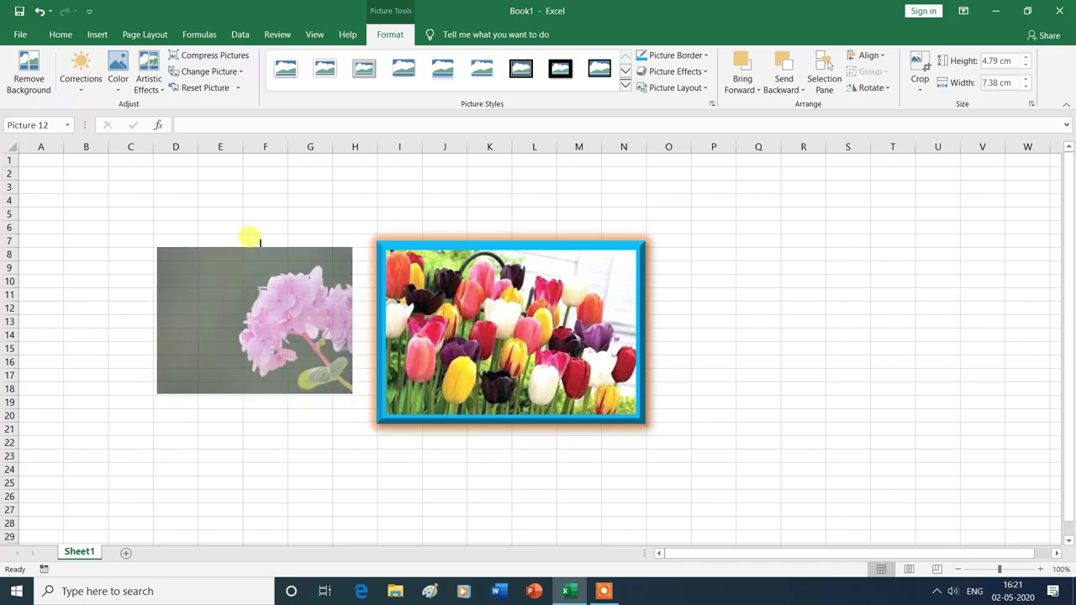
left_click_drag(256, 393, 260, 427)
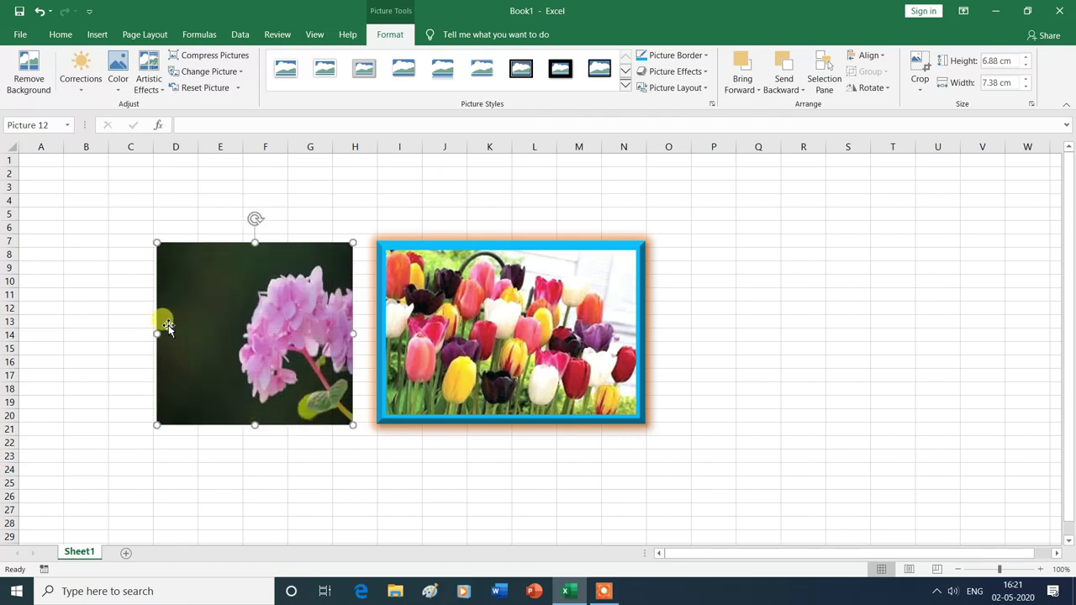
Insert the caudata bird-of-paradise picture from this computer
left_click(96, 34)
left_click(164, 93)
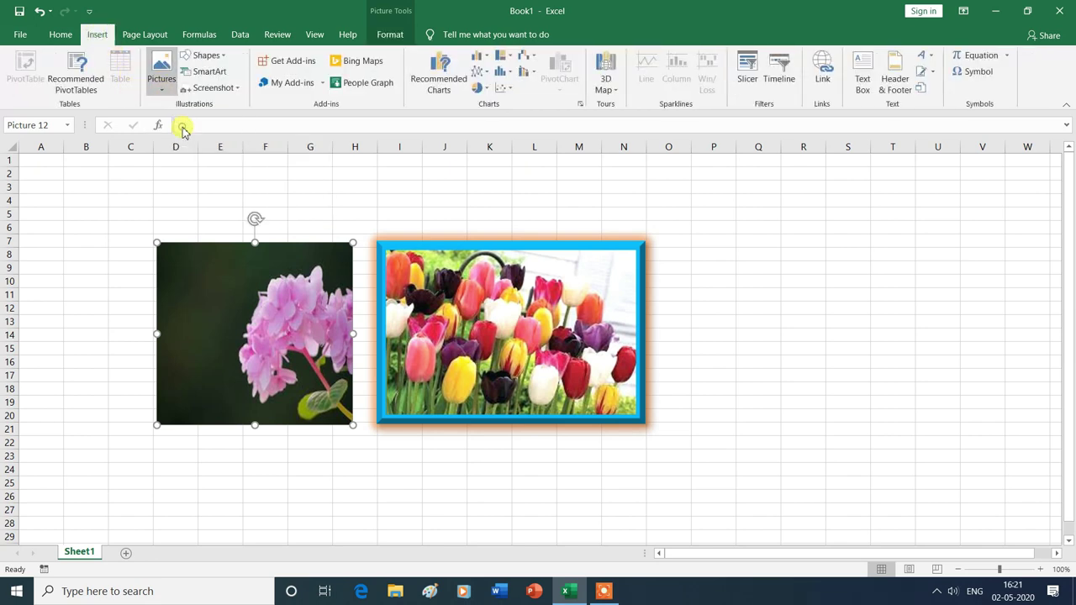
left_click(185, 126)
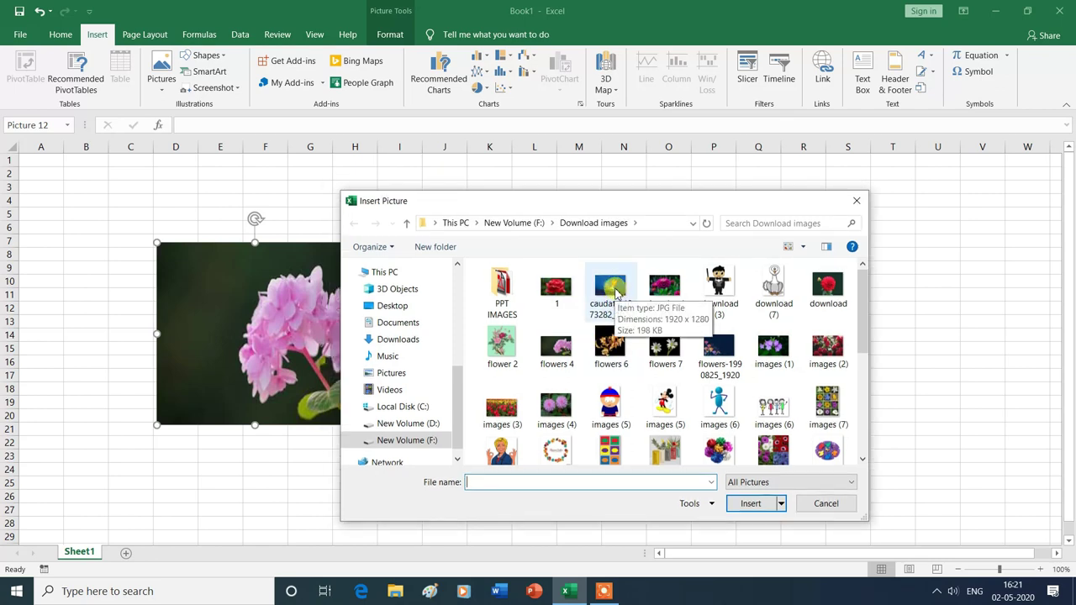
left_click(615, 293)
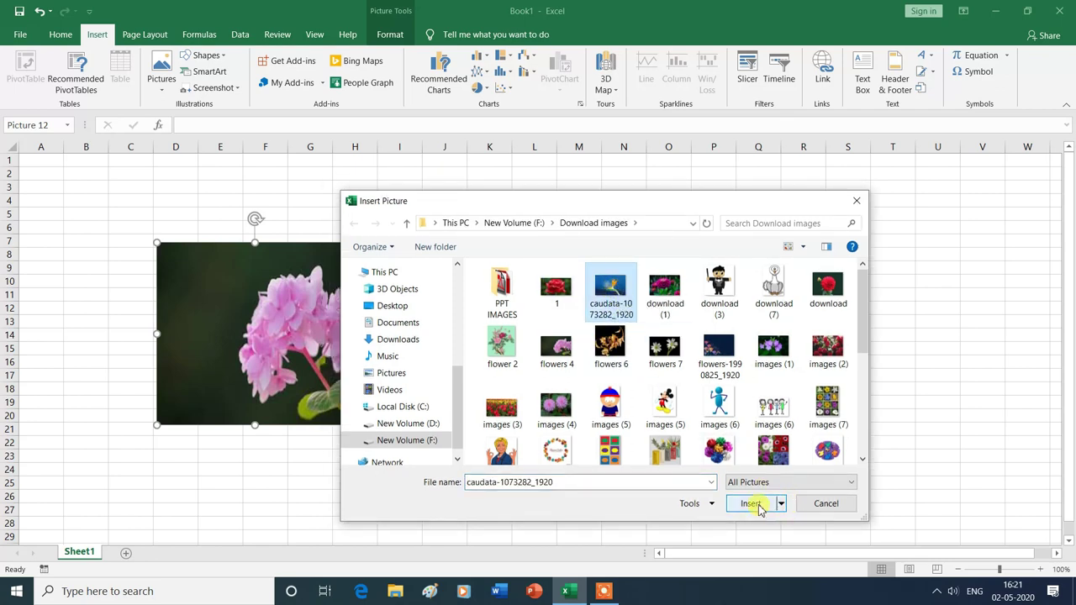
left_click(756, 506)
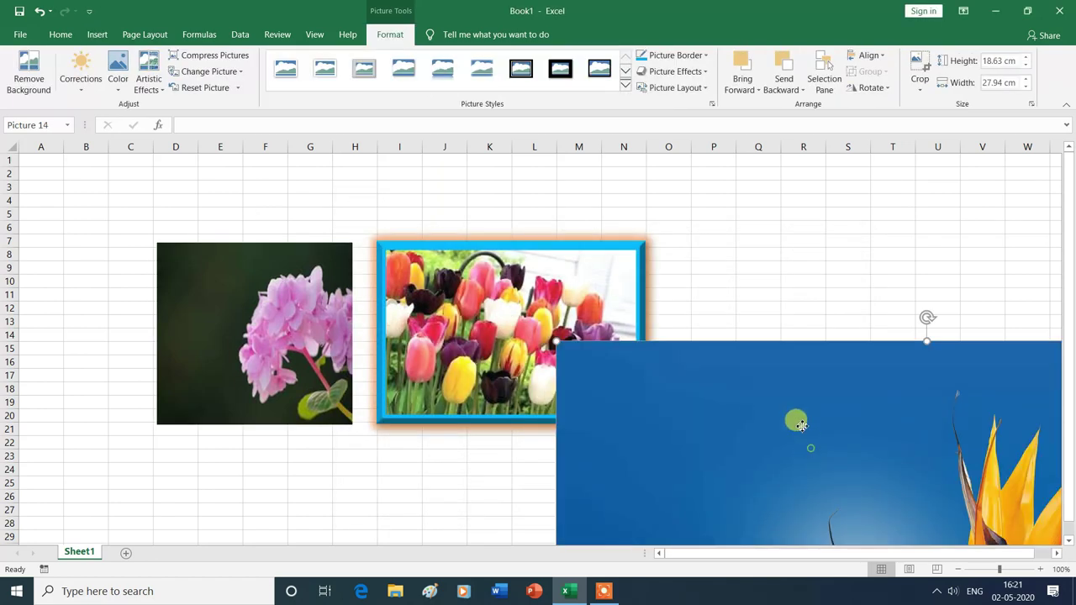
Shrink the bird-of-paradise picture and place it beside the tulips, slightly taller
left_click_drag(802, 425, 456, 228)
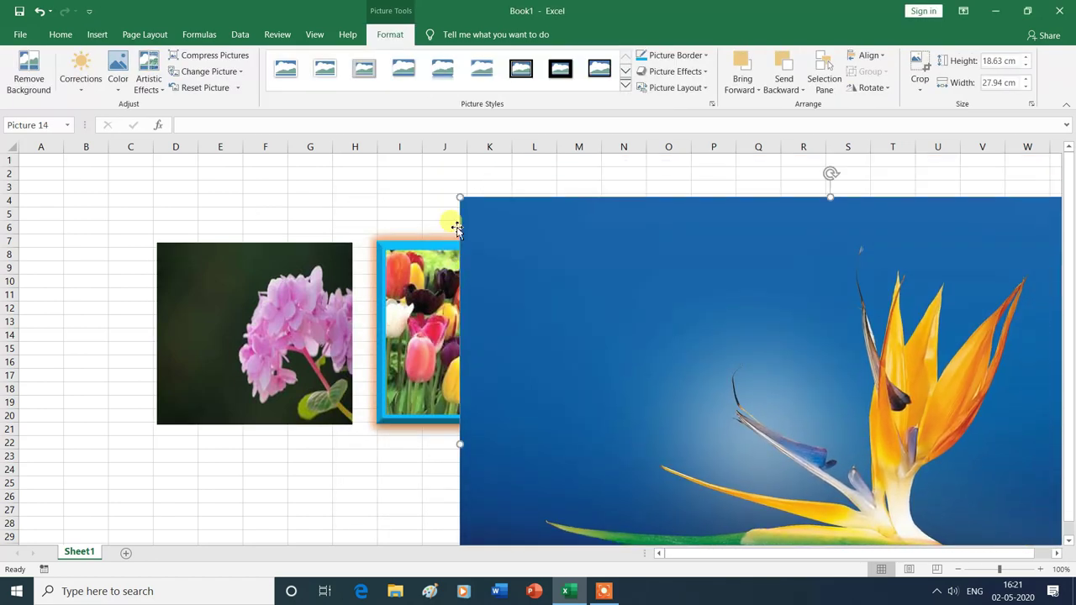
left_click_drag(460, 196, 872, 471)
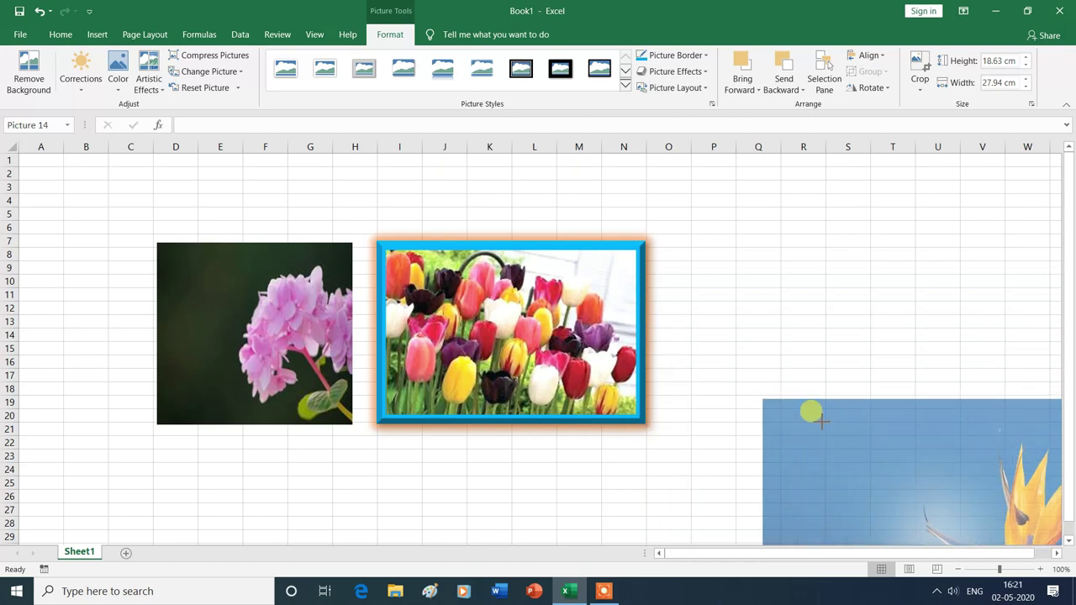
left_click_drag(874, 472, 720, 269)
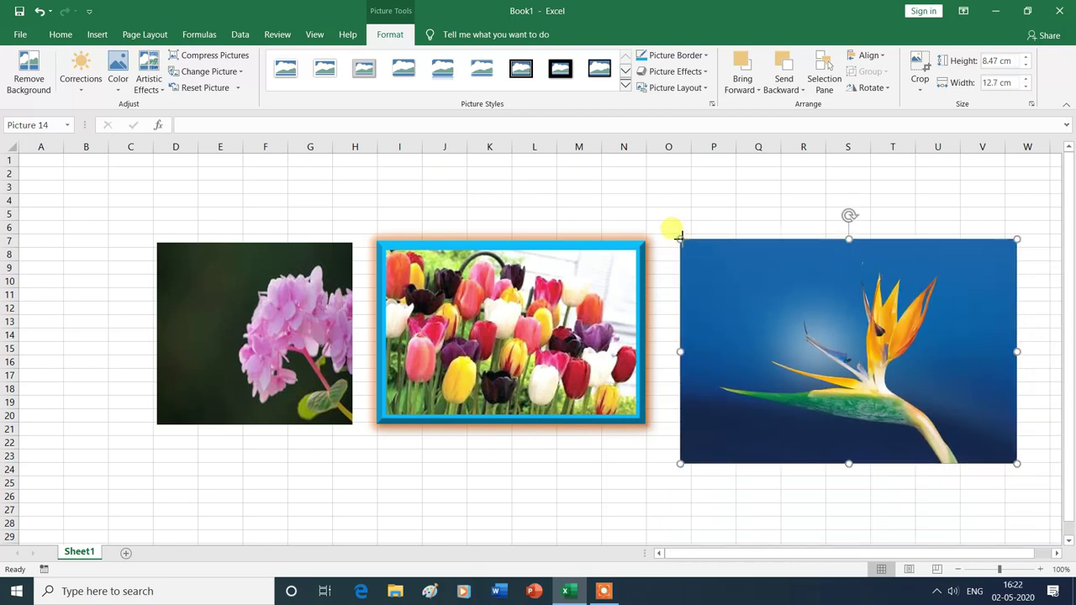
left_click_drag(680, 239, 781, 307)
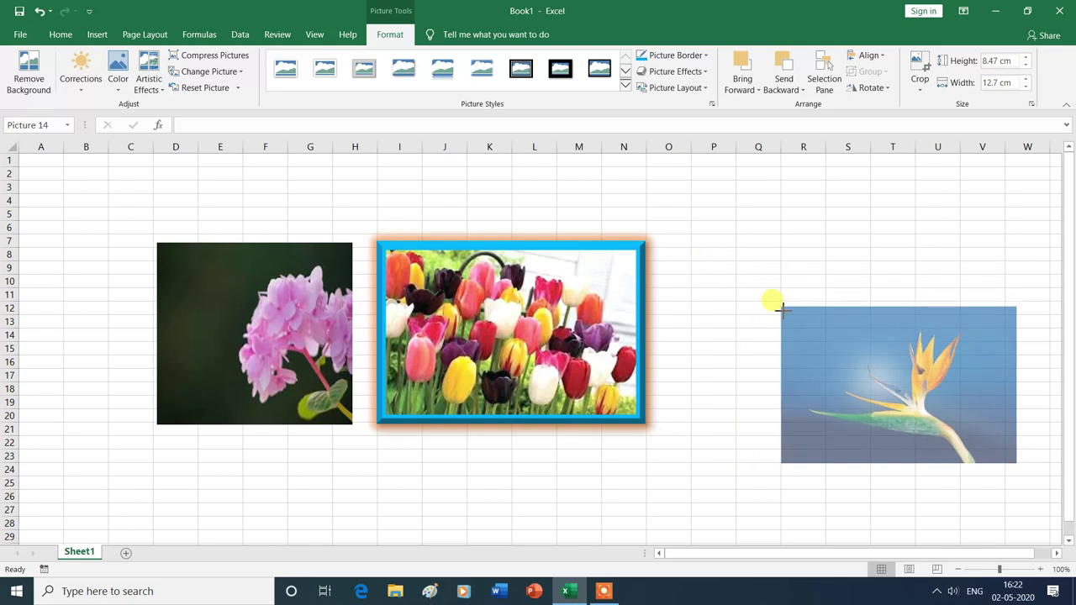
left_click_drag(817, 339, 732, 273)
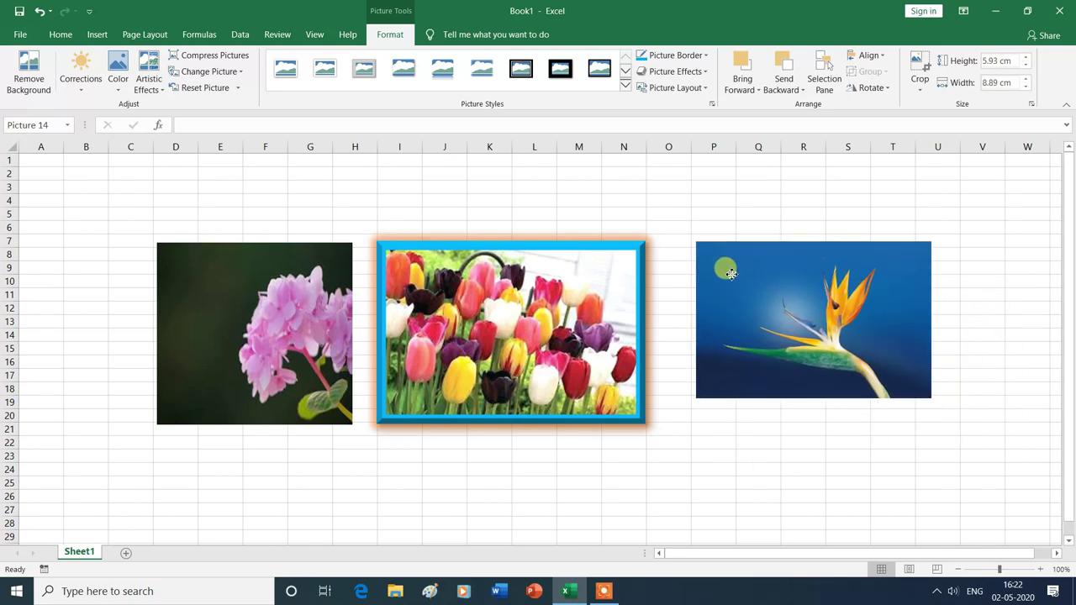
left_click_drag(816, 403, 816, 422)
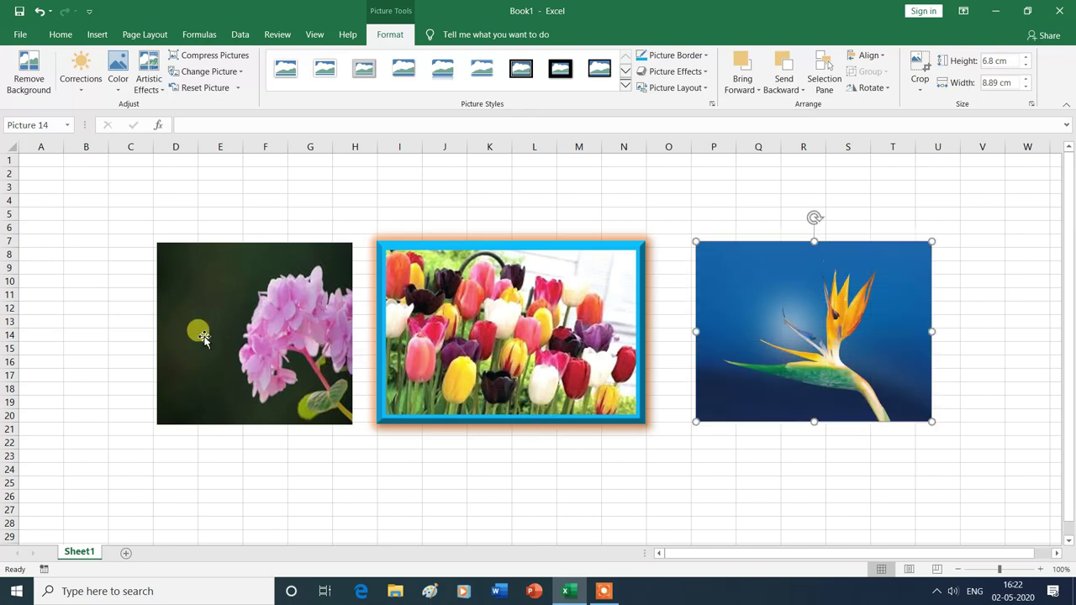
left_click(158, 332)
Widen the hydrangea leftward, then slide the bird and hydrangea pictures onto the tulips' edges
left_click_drag(155, 334, 119, 334)
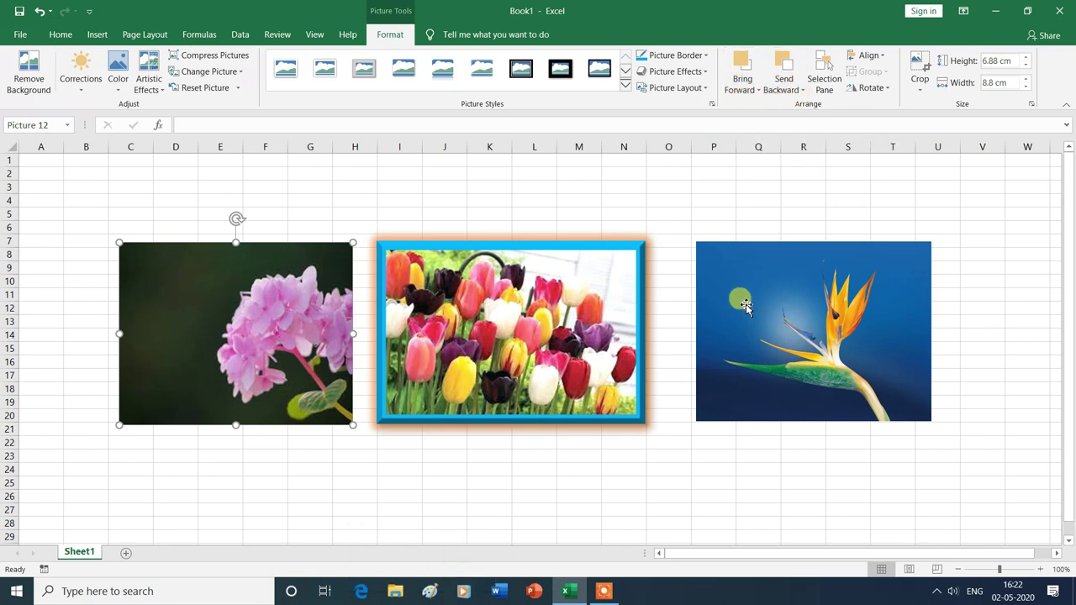
left_click_drag(746, 305, 669, 306)
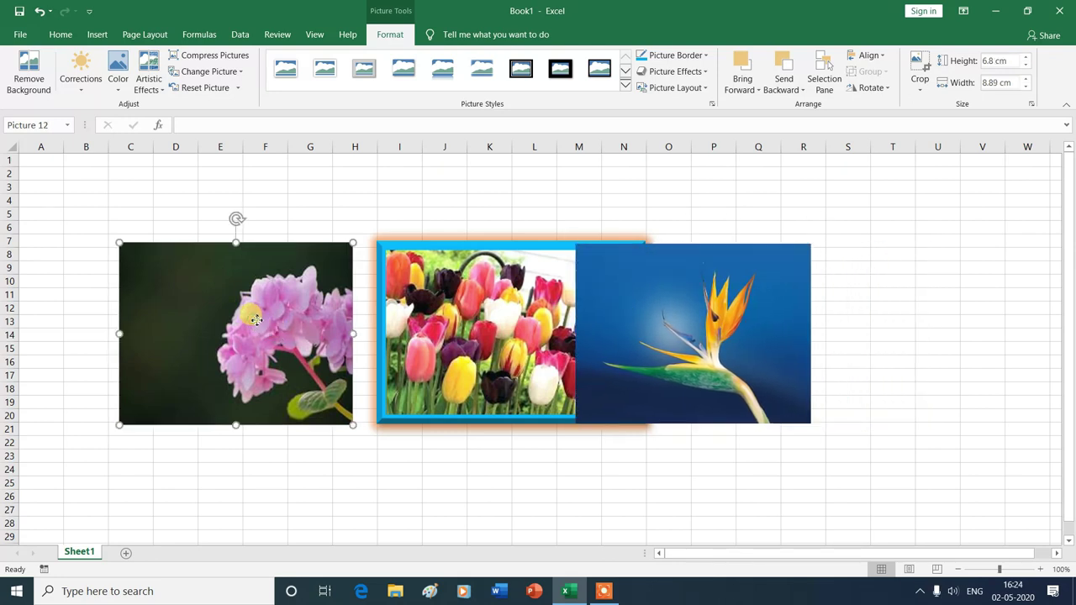
left_click_drag(255, 323, 389, 324)
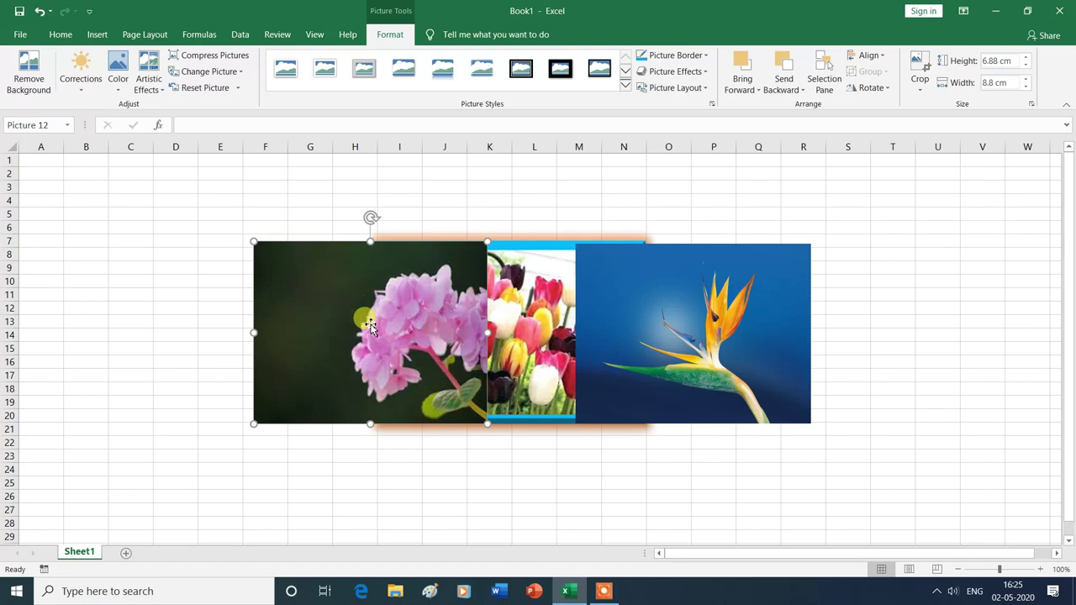
Send the hydrangea picture backward behind the tulips
left_click(802, 91)
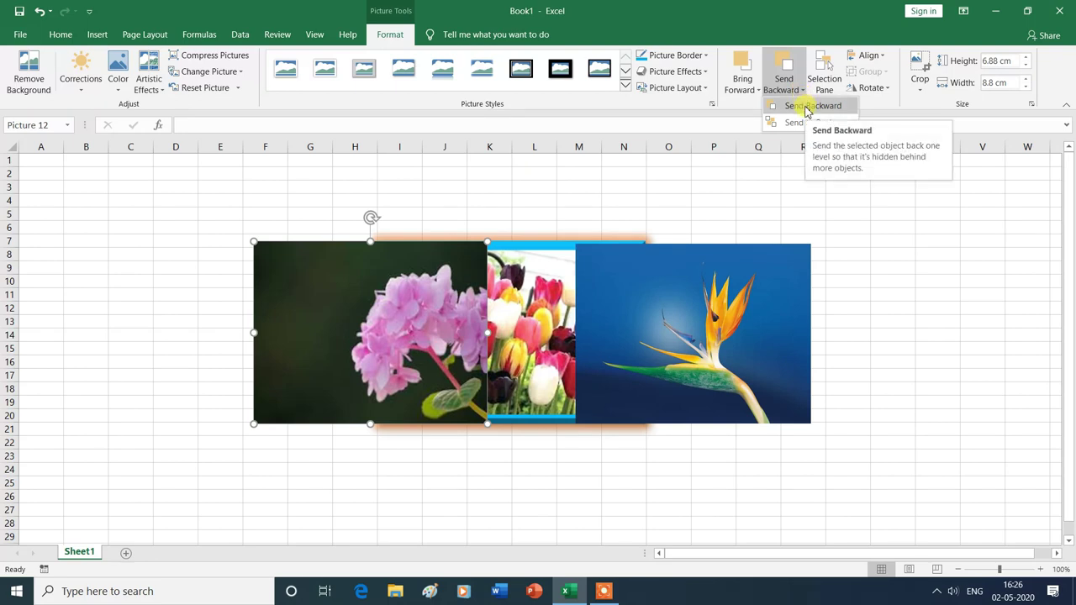
left_click(807, 106)
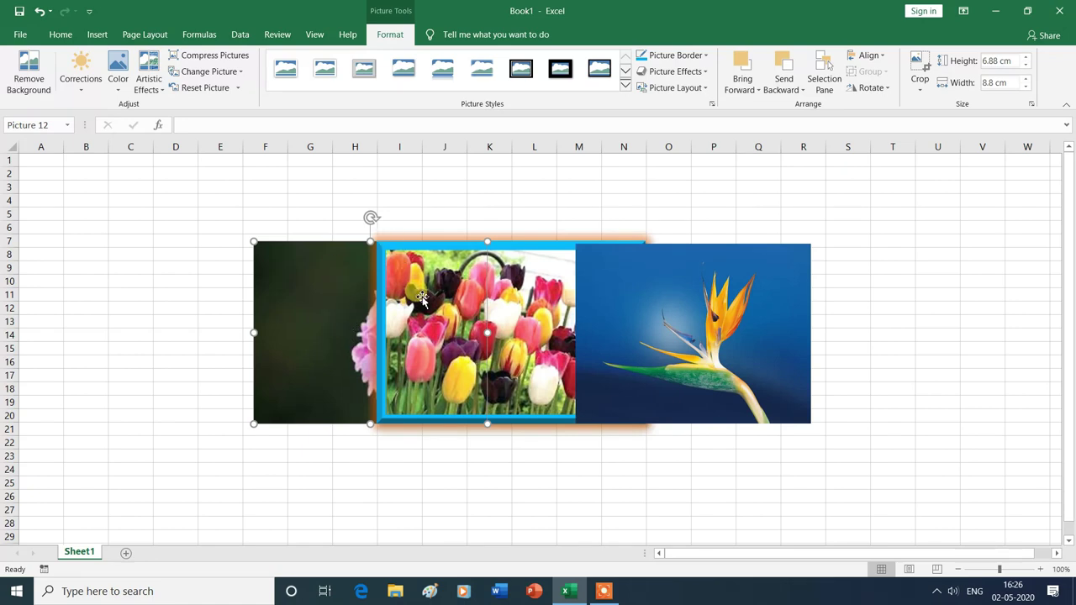
left_click(484, 352)
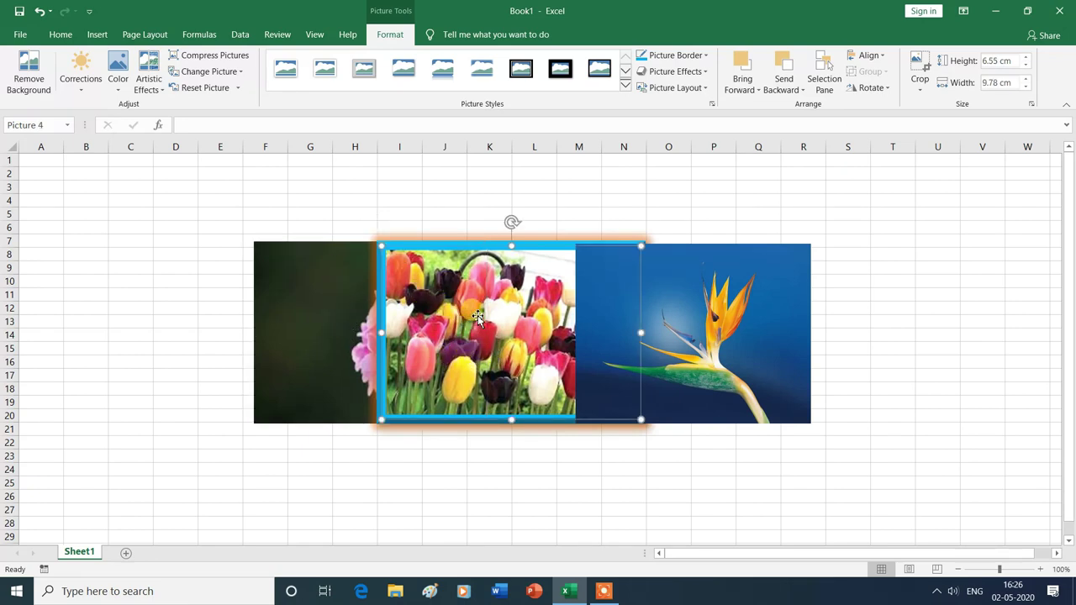
left_click(667, 321)
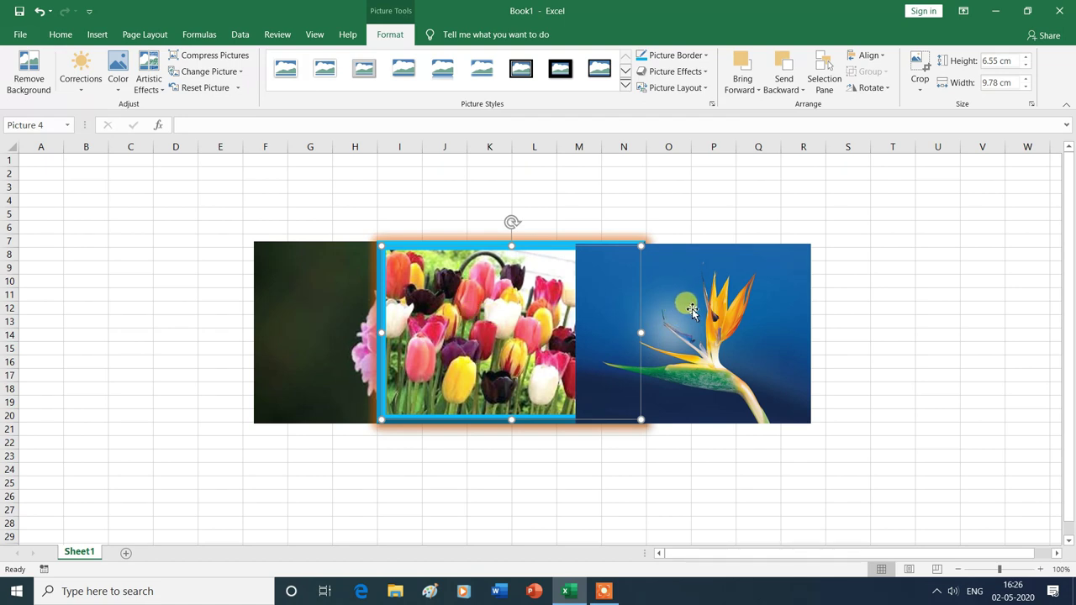
Bring the tulip picture forward, then send it back one layer behind the bird
left_click(759, 93)
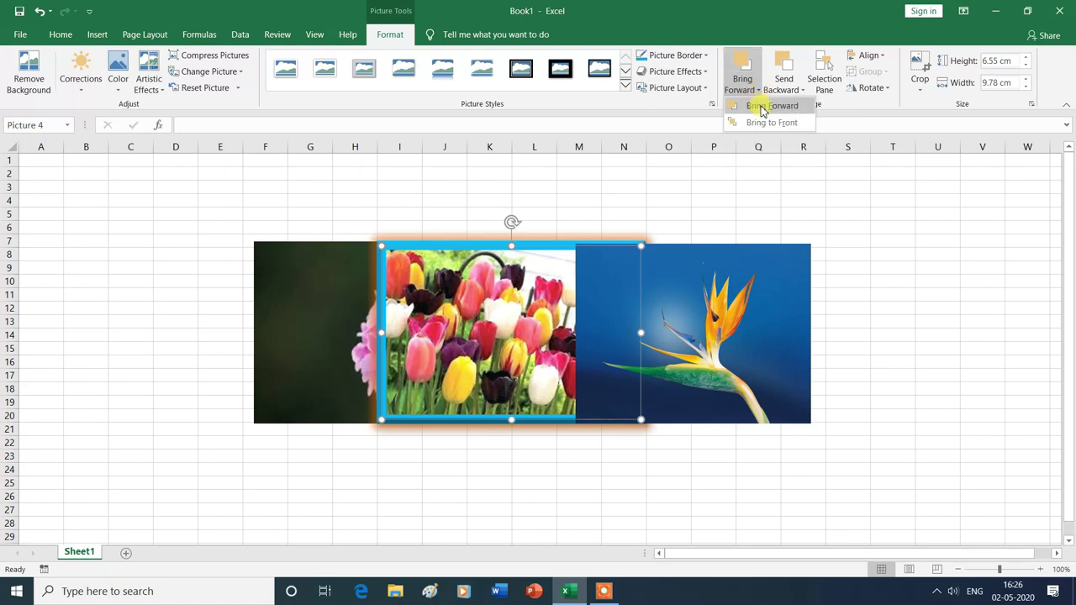
left_click(762, 107)
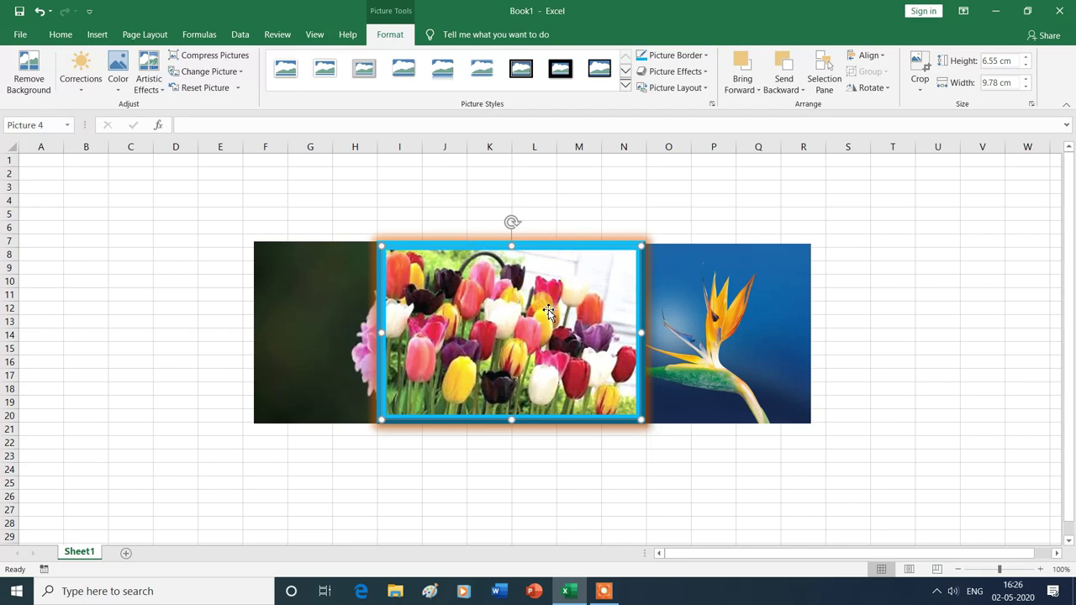
left_click(697, 303)
left_click(803, 93)
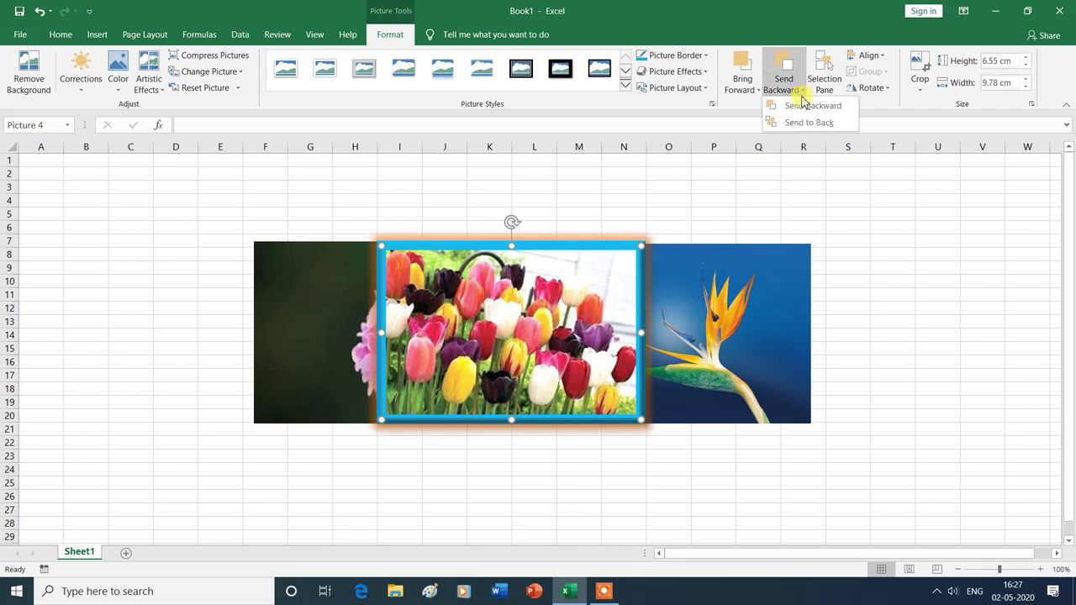
left_click(804, 108)
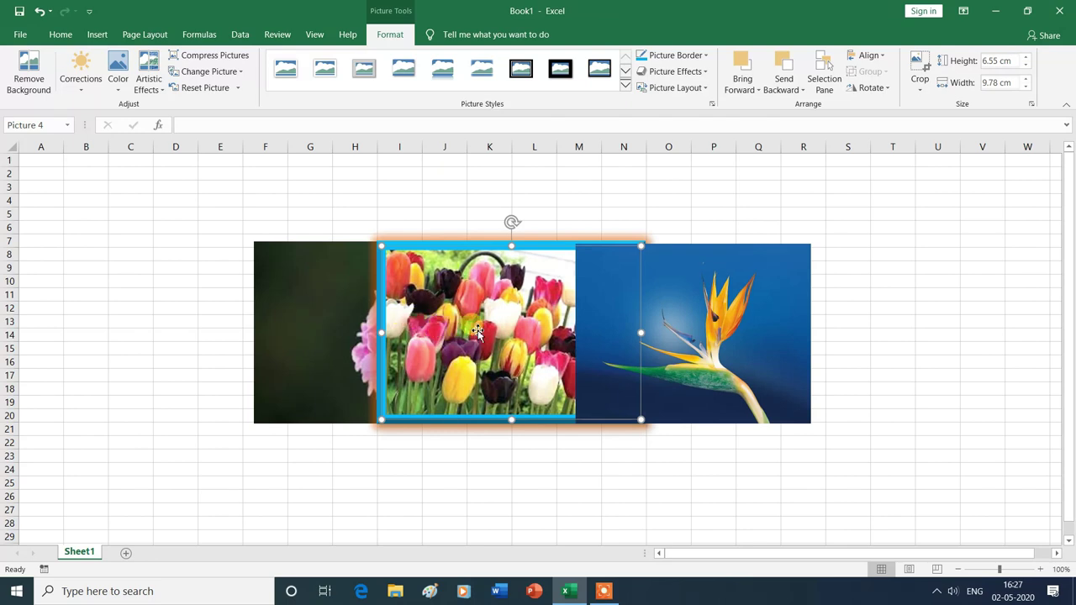
Bring the hydrangea to the front, then move the bird right and the hydrangea left
left_click(311, 308)
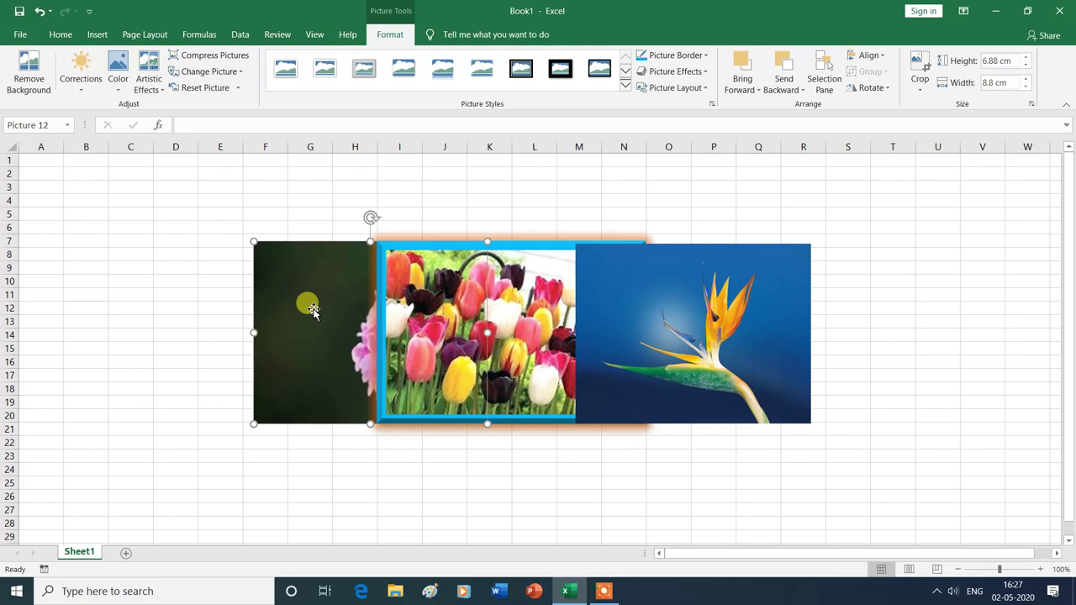
left_click(755, 90)
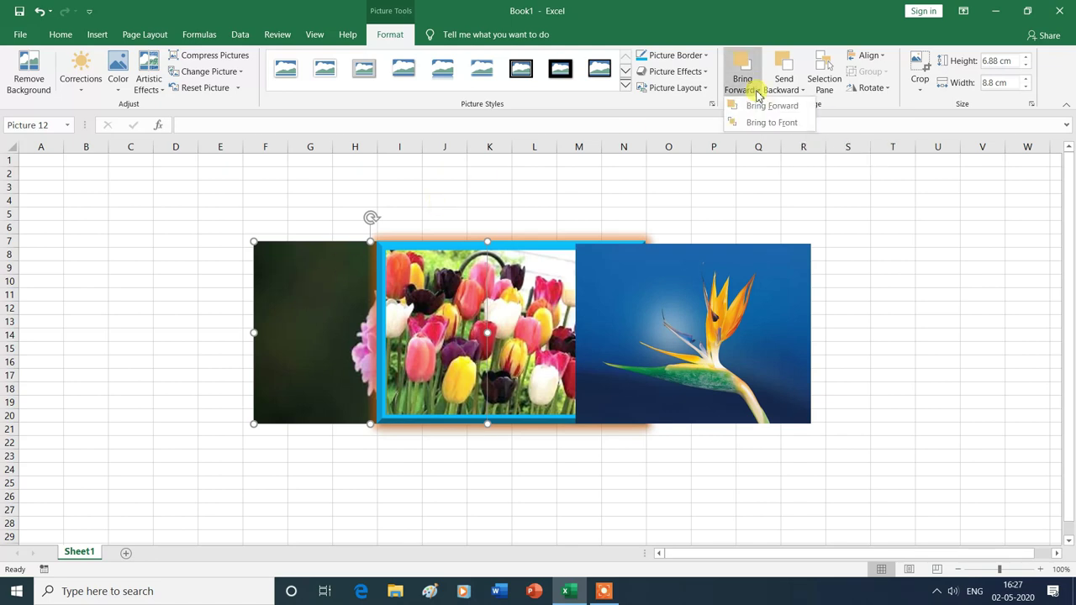
left_click(765, 107)
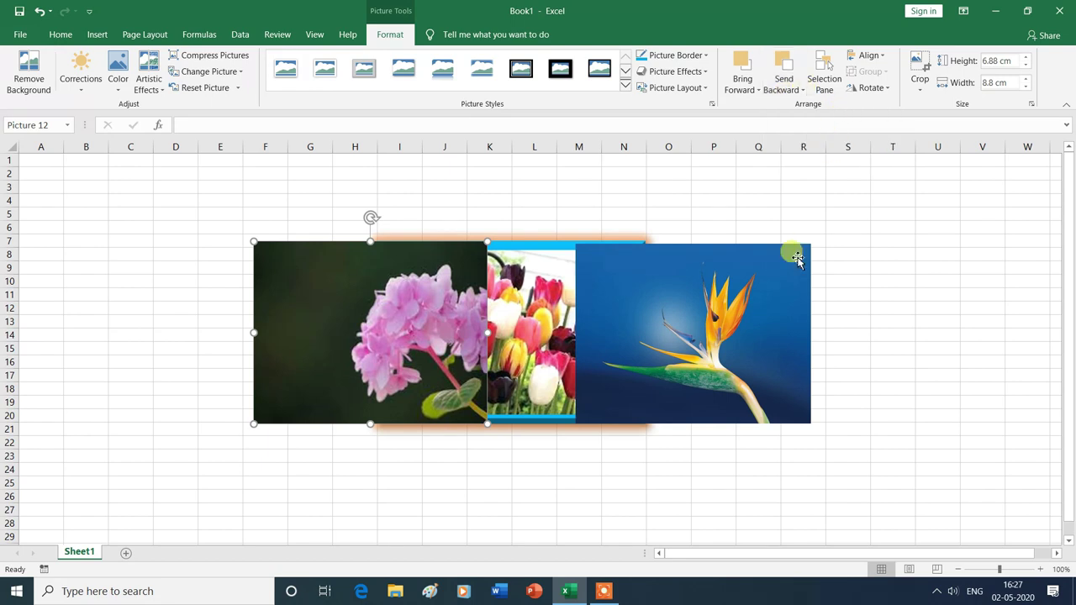
left_click_drag(713, 316, 797, 312)
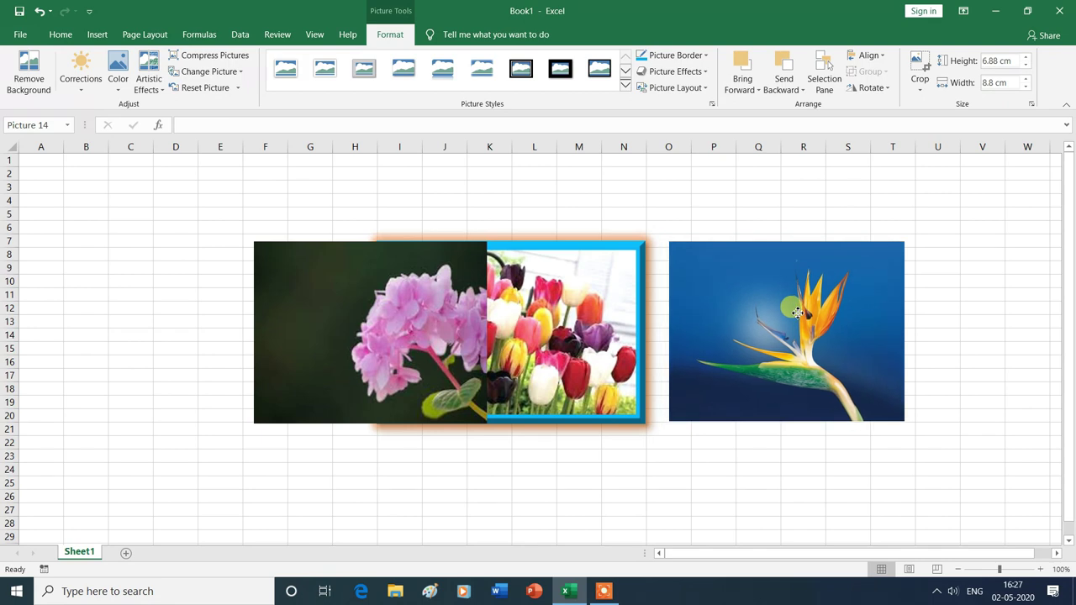
left_click_drag(396, 313, 257, 309)
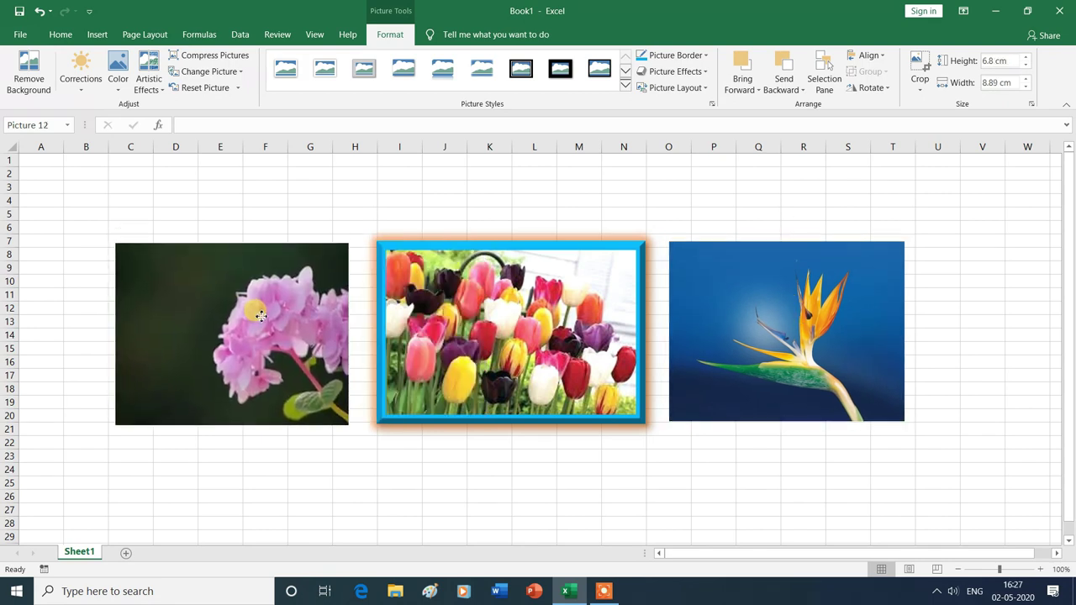
left_click(529, 326)
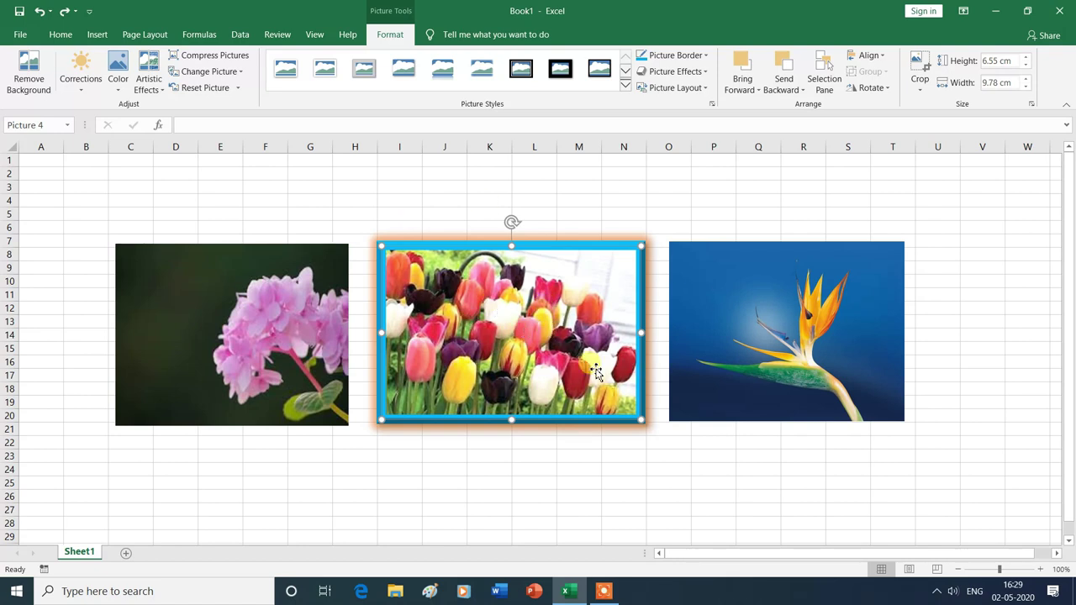
In the Selection Pane, hide the bird-of-paradise, hydrangea and tulip pictures one by one
left_click(825, 79)
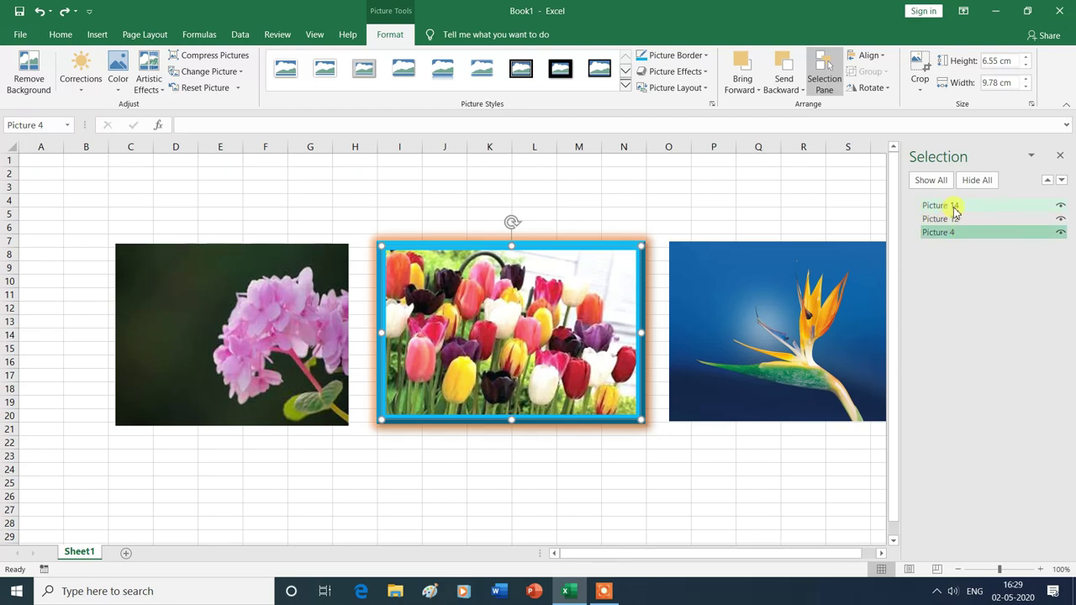
left_click(1061, 206)
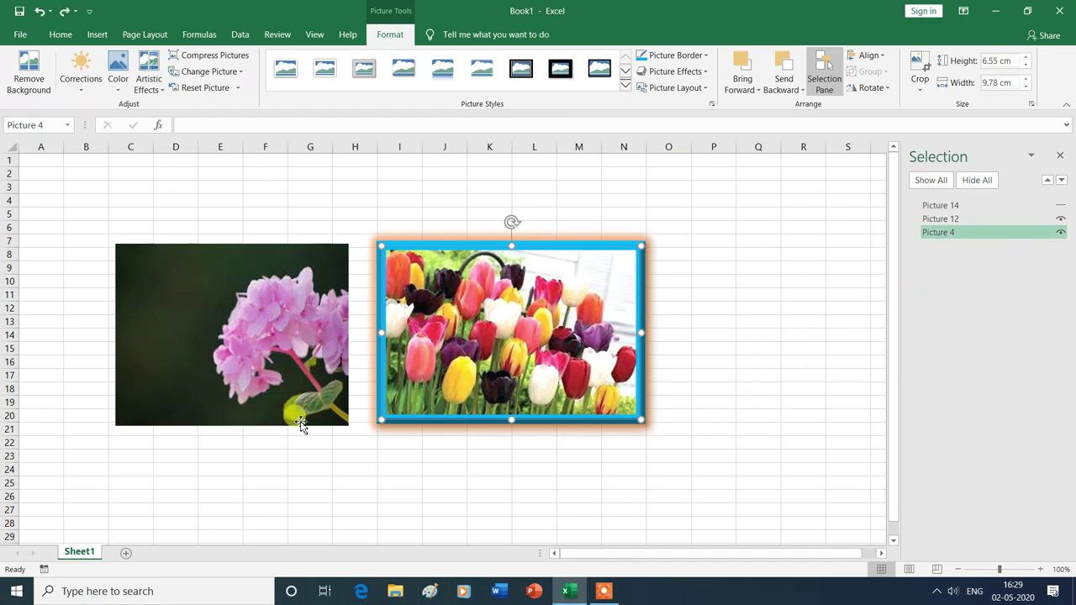
left_click(1062, 221)
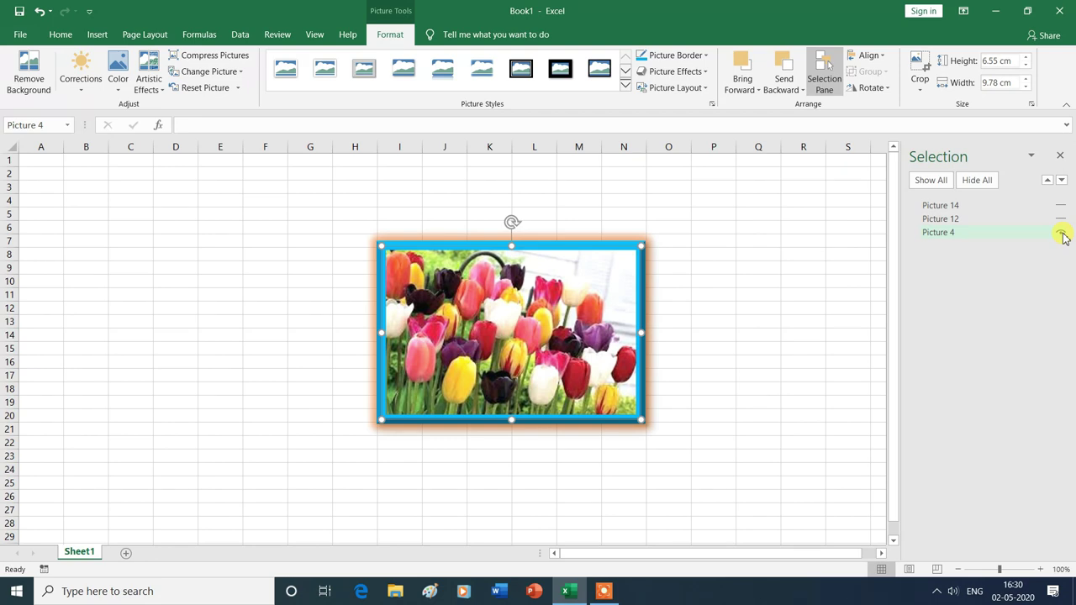
left_click(1061, 233)
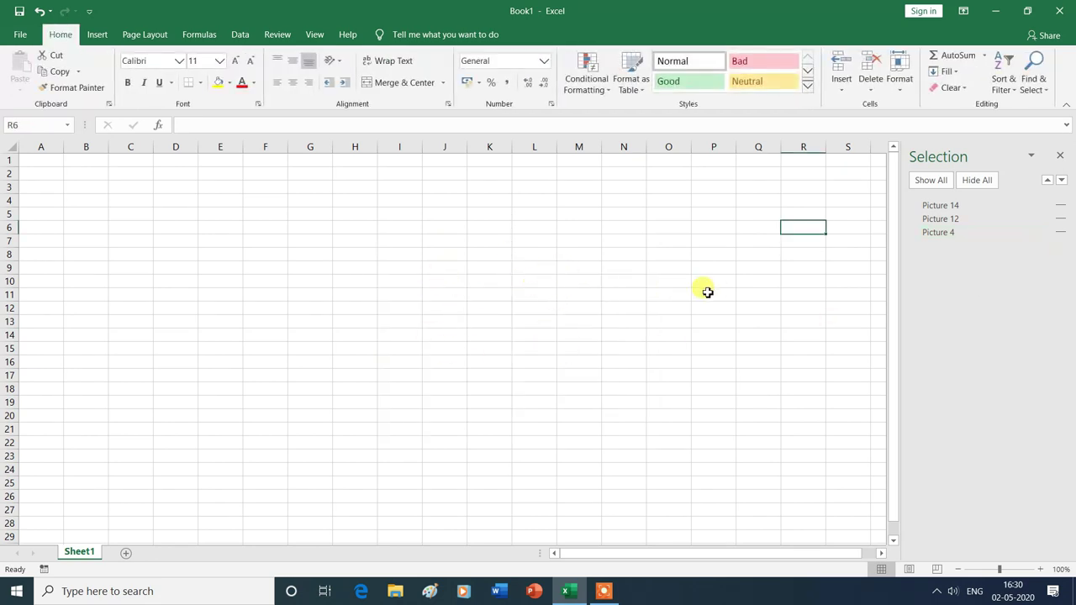
Show each picture again, then try Hide All and finish with Show All
left_click(1060, 206)
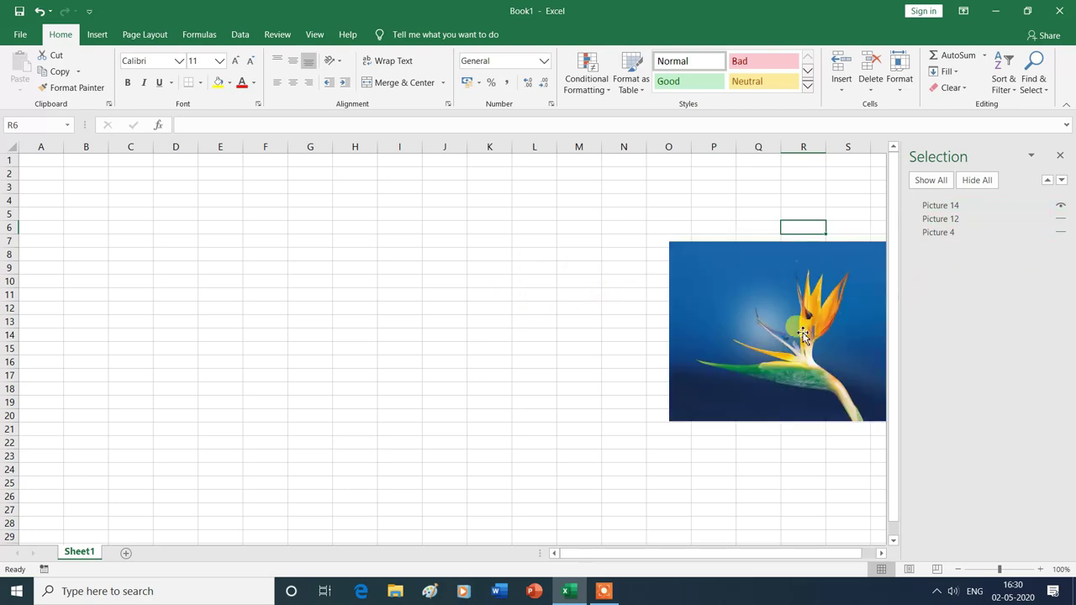
left_click(1061, 219)
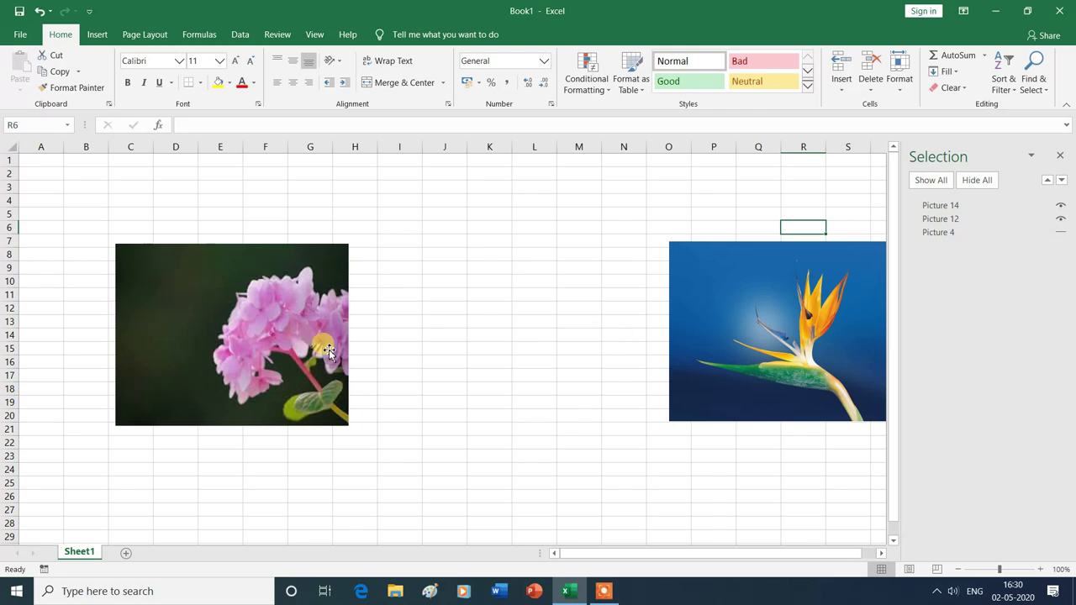
left_click(1060, 233)
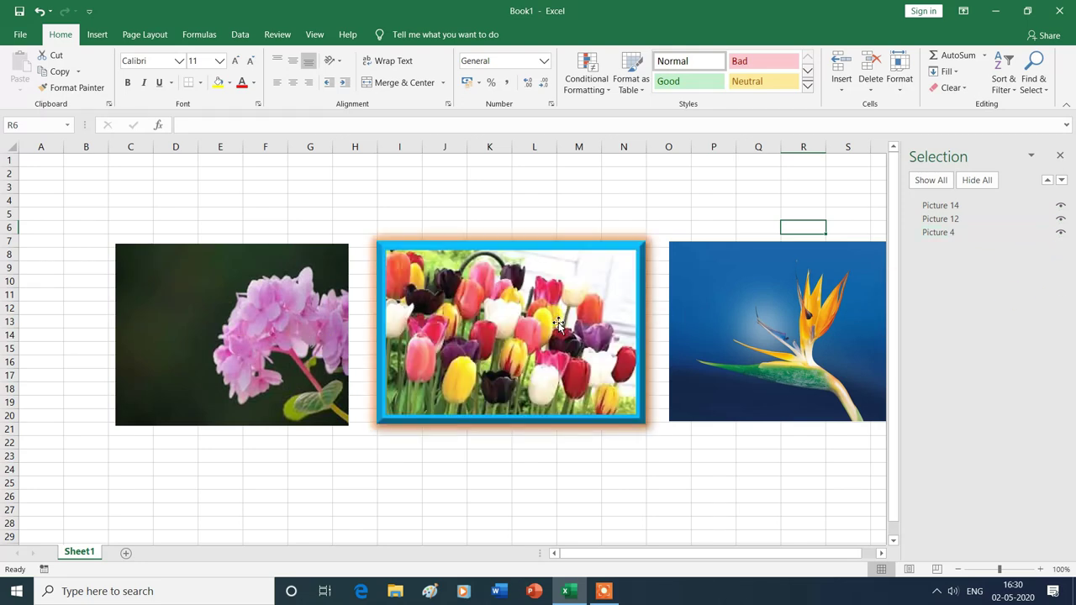
left_click(974, 181)
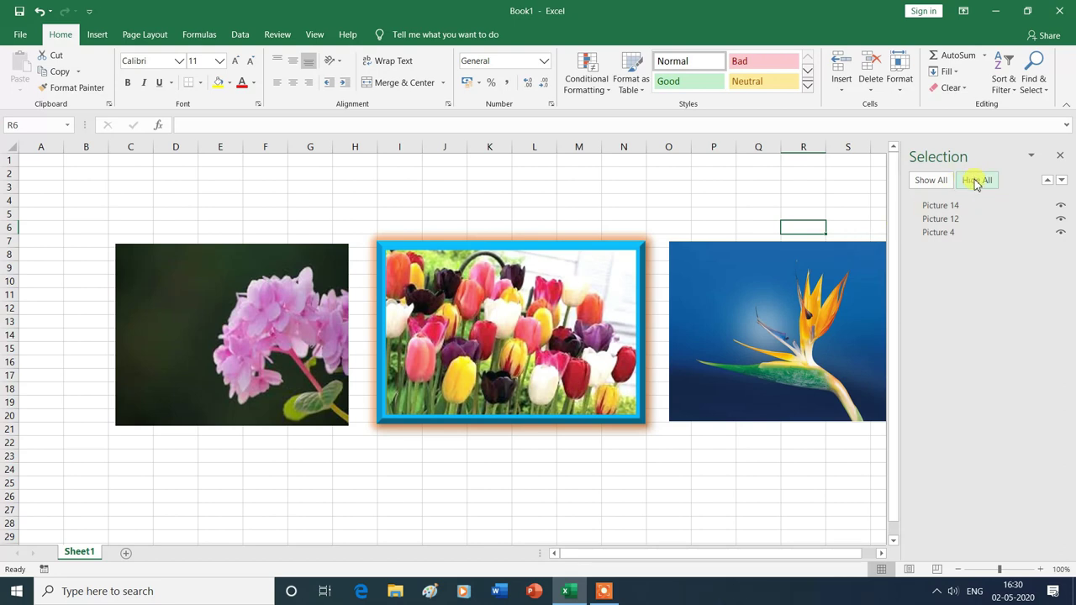
left_click(977, 182)
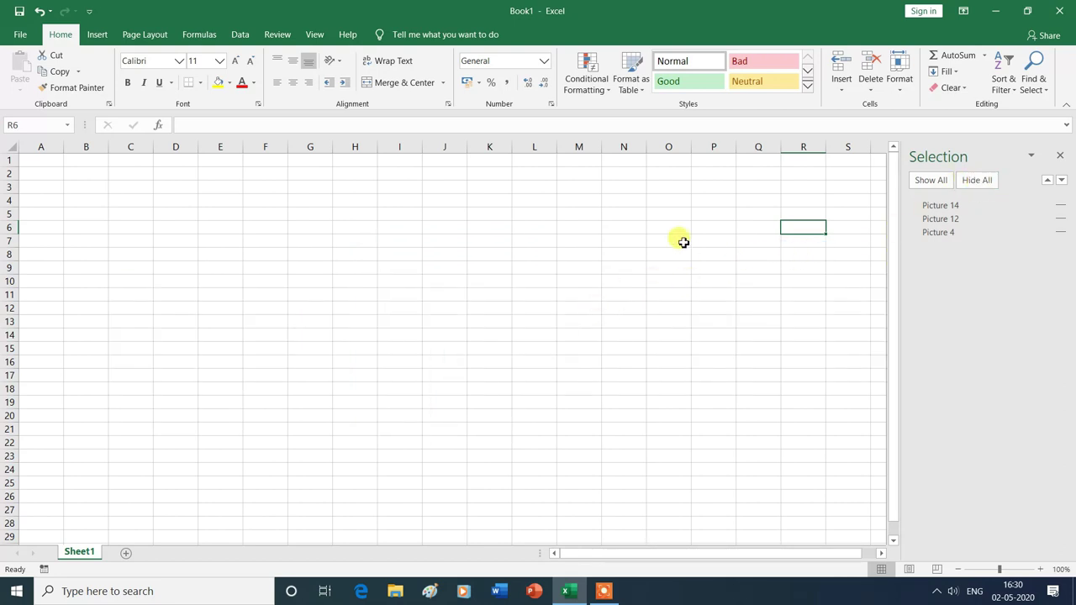
left_click(930, 182)
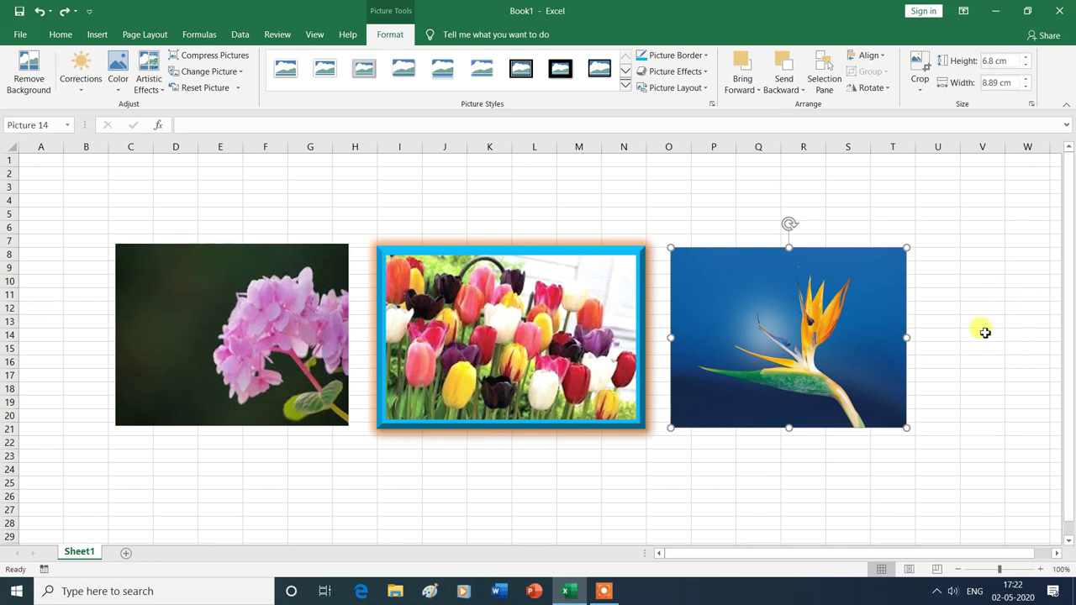
Nudge the tulip picture up and back down into line with the other flowers
left_click(531, 336)
left_click_drag(530, 336, 526, 246)
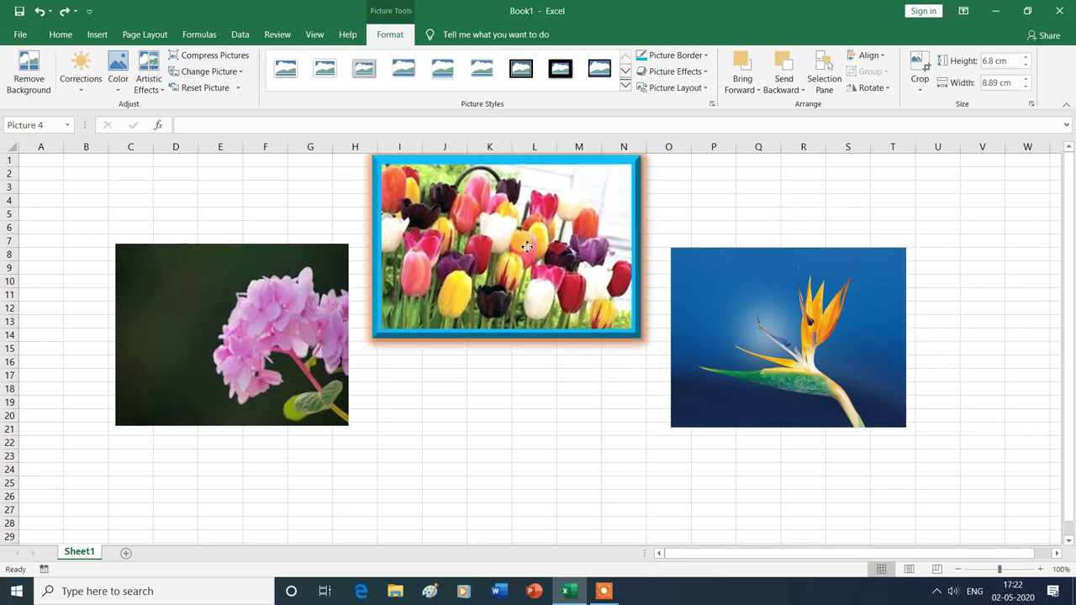
mouse_move(526, 246)
left_mouse_down()
mouse_move(519, 457)
mouse_move(529, 345)
left_mouse_up()
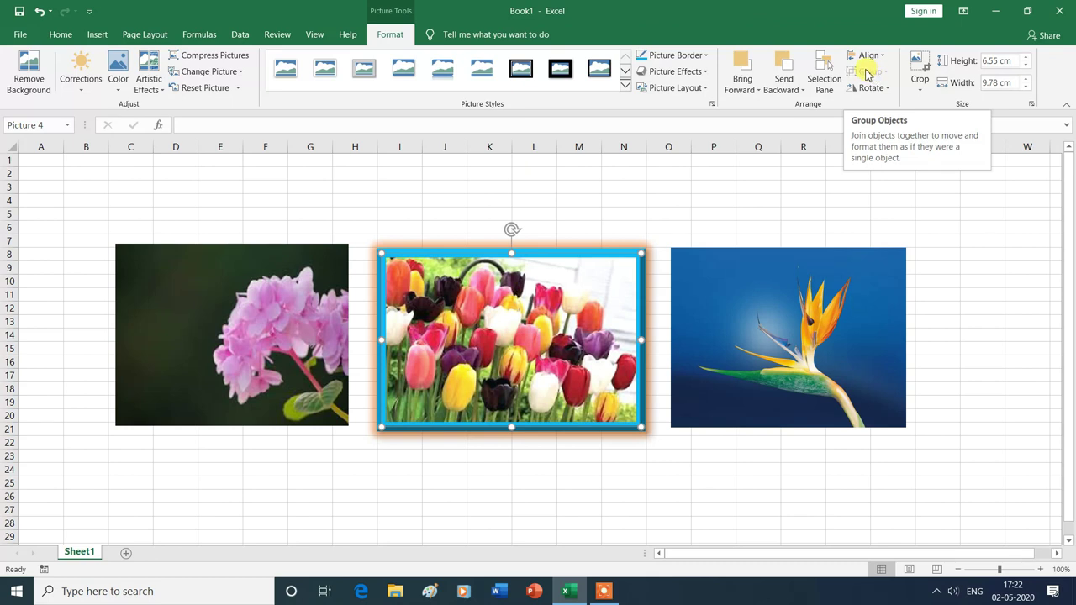
left_click(748, 349, "ctrl")
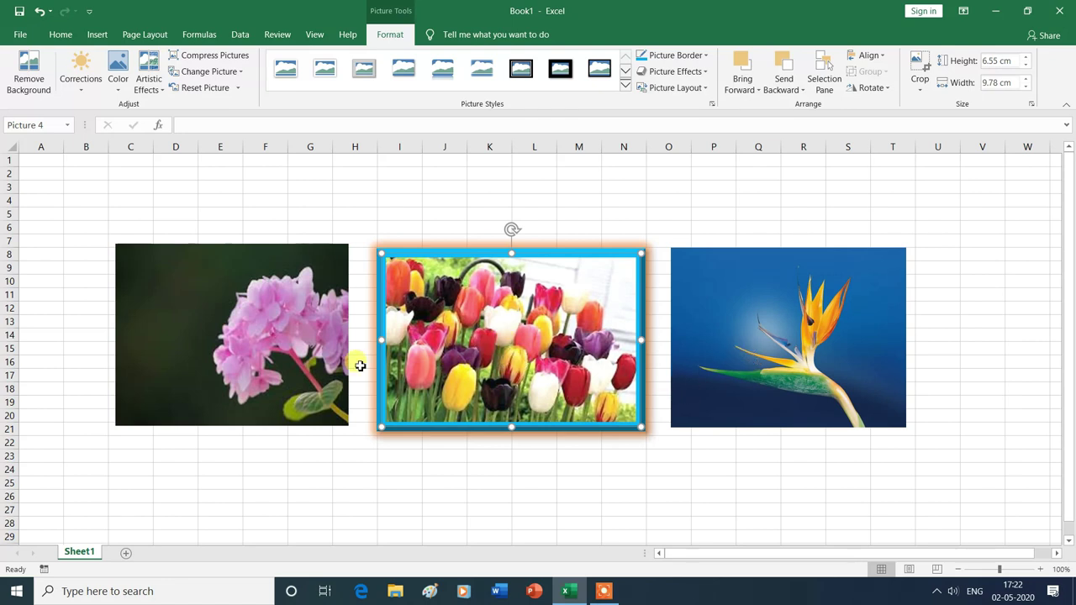
Group the tulip, pink flower and bird pictures and drag the group down near rows 14–28
left_click(282, 339, "ctrl")
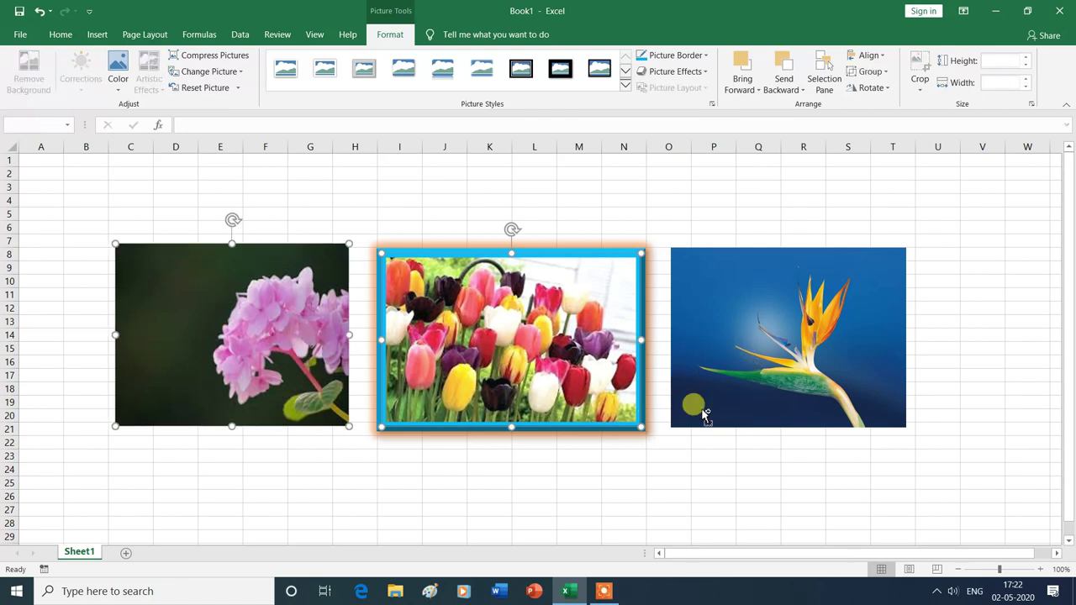
left_click(819, 331, "ctrl")
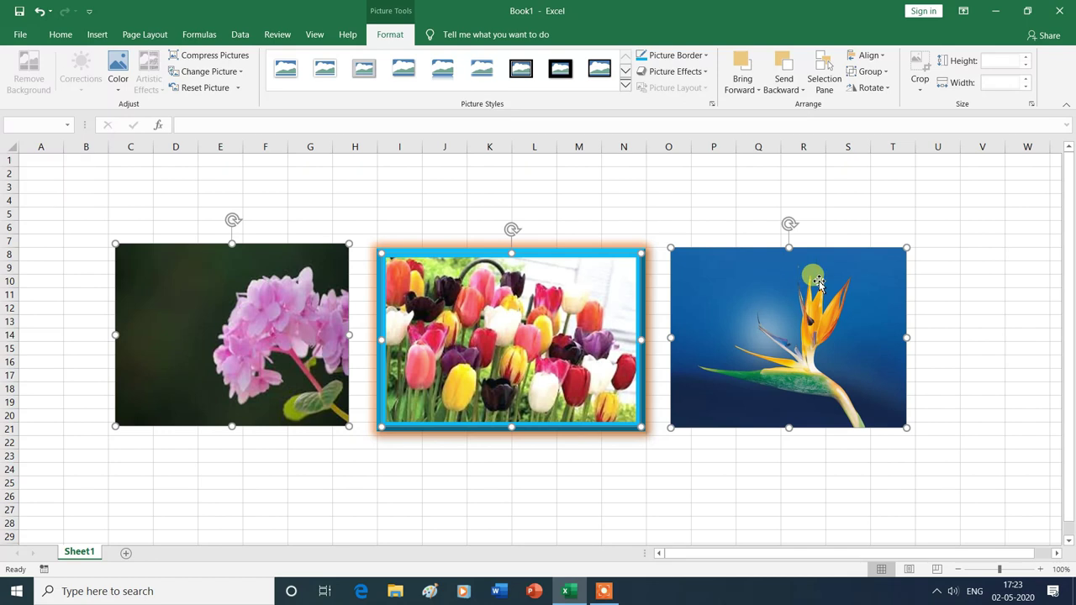
left_click(887, 77)
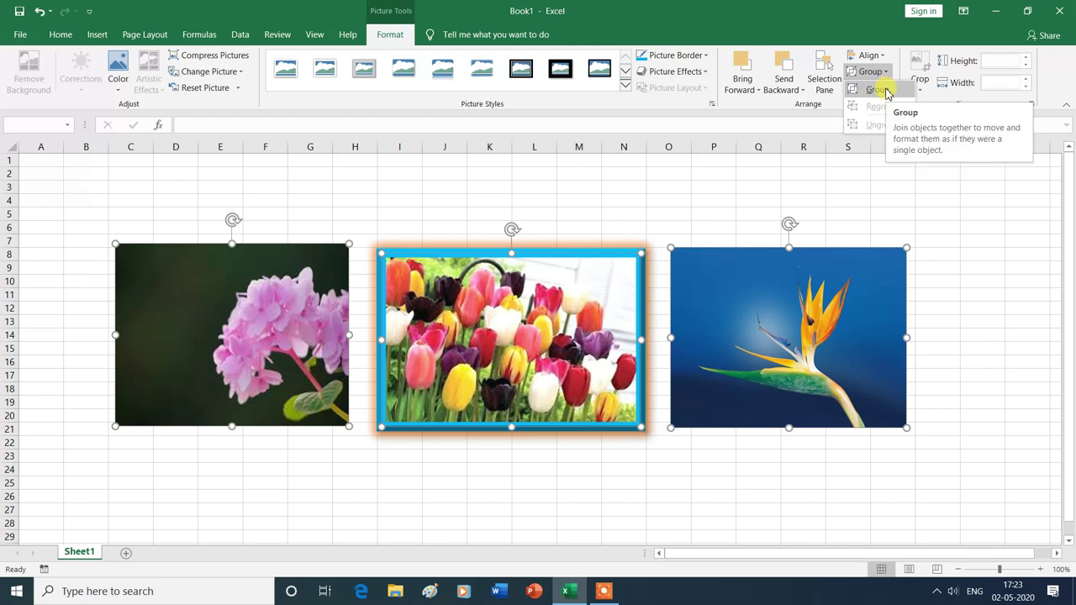
left_click(883, 90)
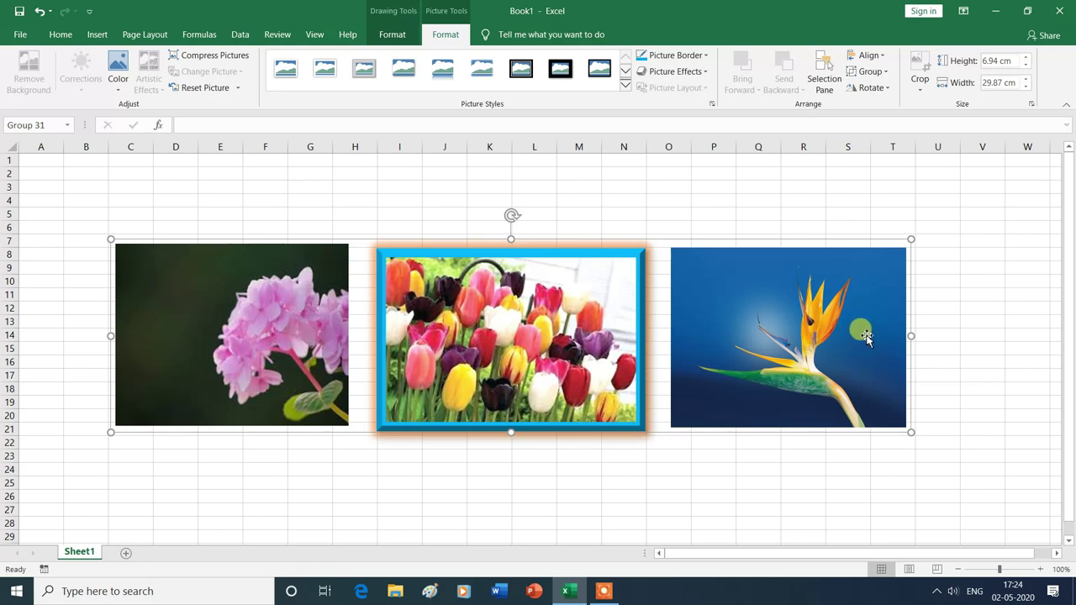
mouse_move(866, 335)
left_mouse_down()
mouse_move(871, 242)
mouse_move(866, 429)
left_mouse_up()
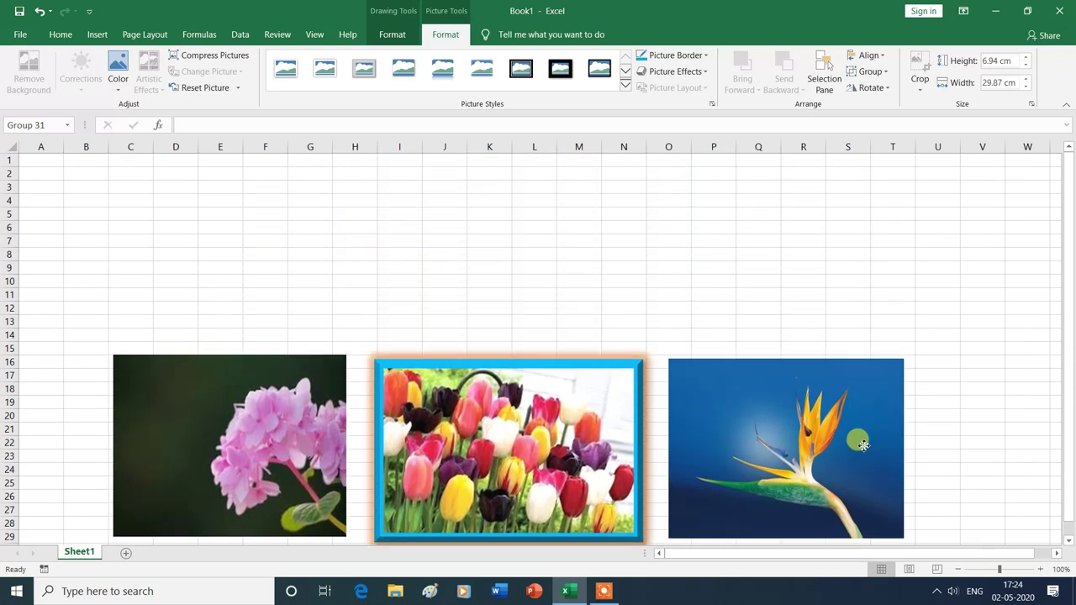
mouse_move(865, 430)
left_mouse_down()
mouse_move(767, 444)
mouse_move(1018, 446)
mouse_move(920, 444)
mouse_move(910, 423)
left_mouse_up()
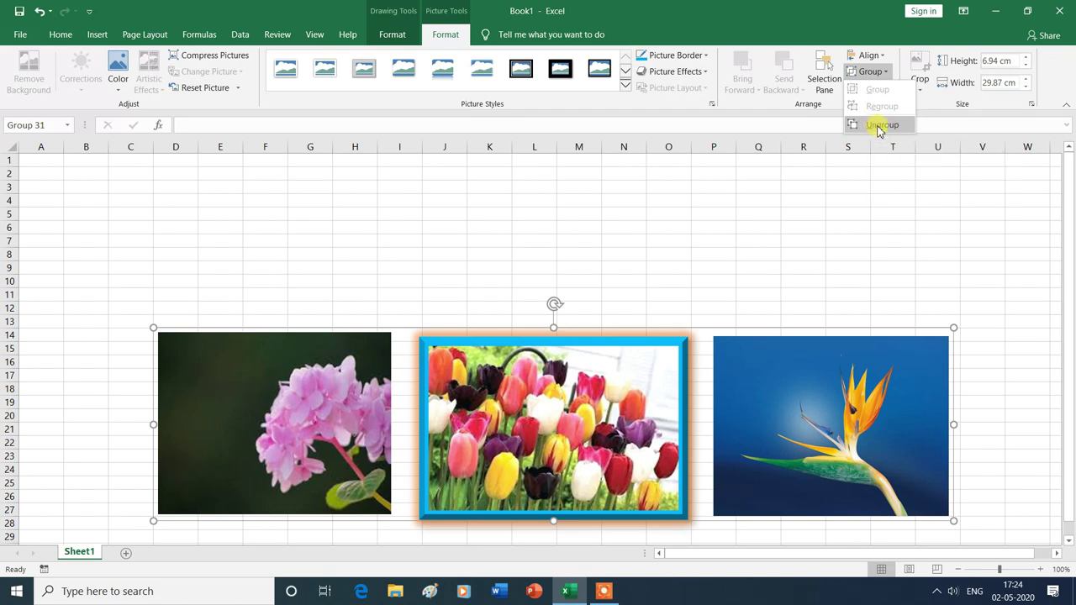
Ungroup the pictures and line up the bird, tulip and pink flower near row 7
left_click(879, 126)
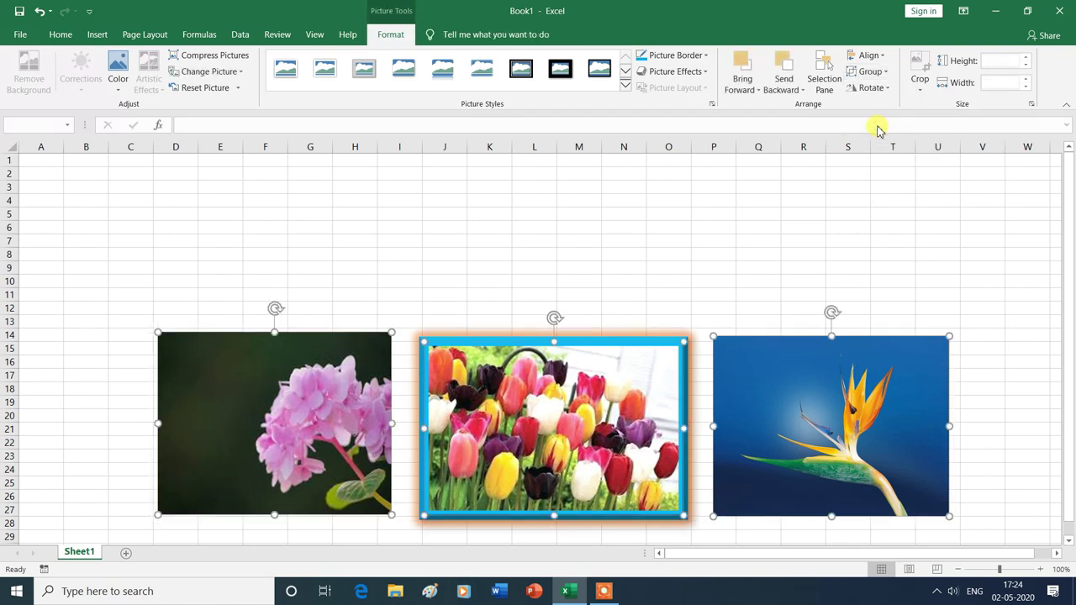
left_click(997, 290)
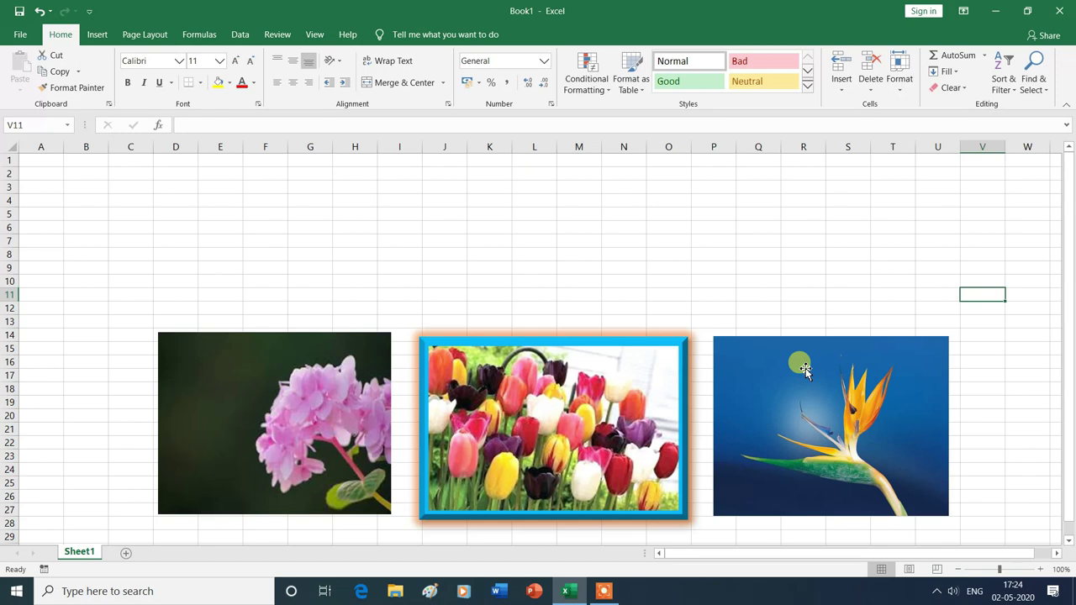
left_click_drag(804, 370, 905, 269)
left_click_drag(654, 400, 662, 296)
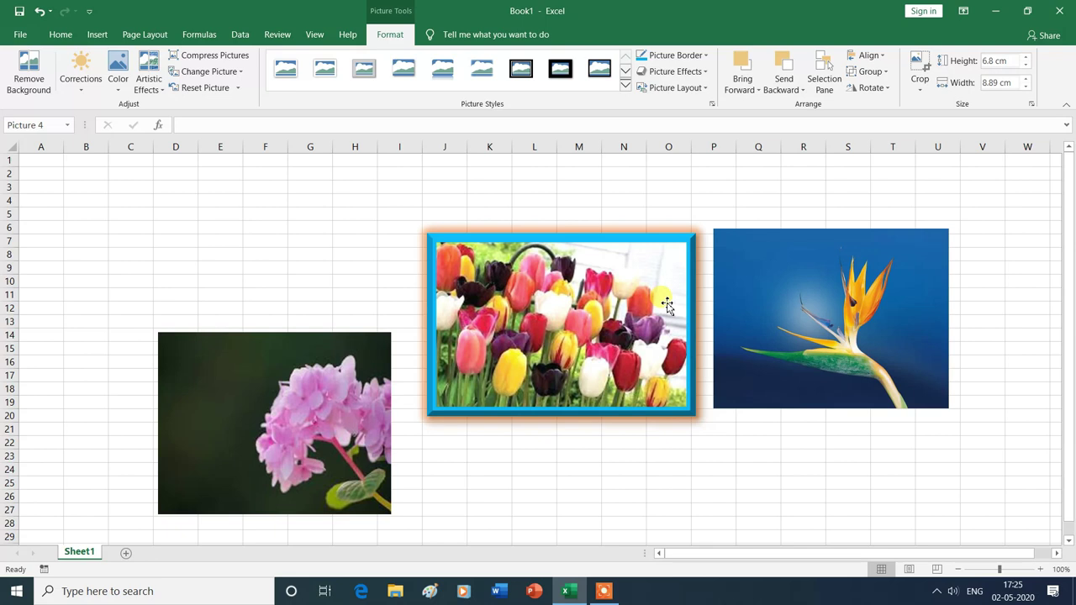
left_click_drag(341, 439, 355, 349)
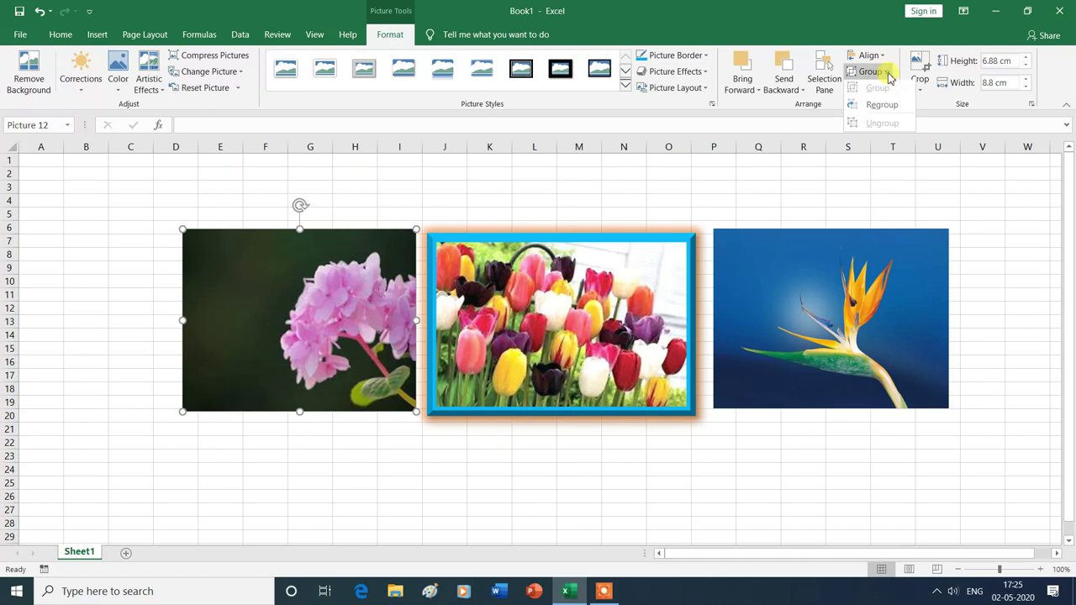
Regroup the three pictures, shift the group up and left, then ungroup them again
left_click(878, 89)
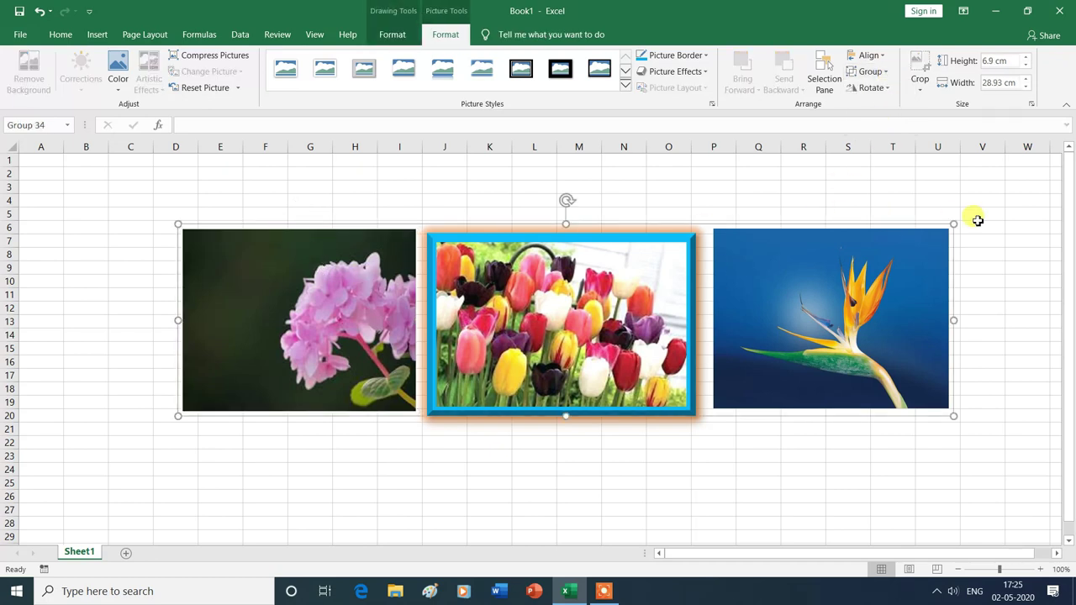
mouse_move(926, 325)
left_mouse_down()
mouse_move(803, 253)
mouse_move(869, 330)
left_mouse_up()
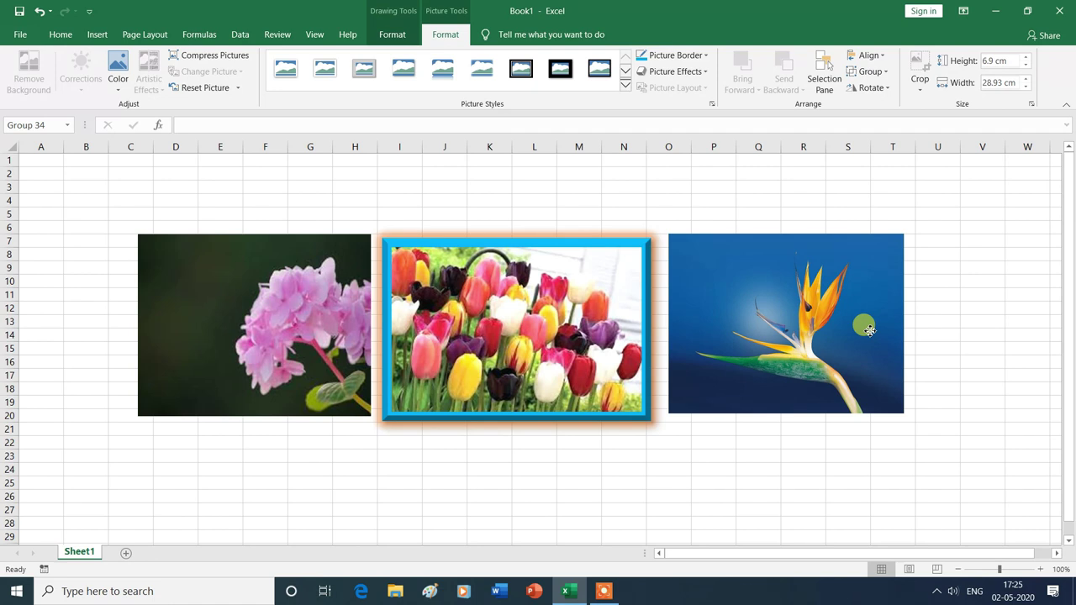
left_click_drag(869, 330, 869, 330)
left_click(871, 72)
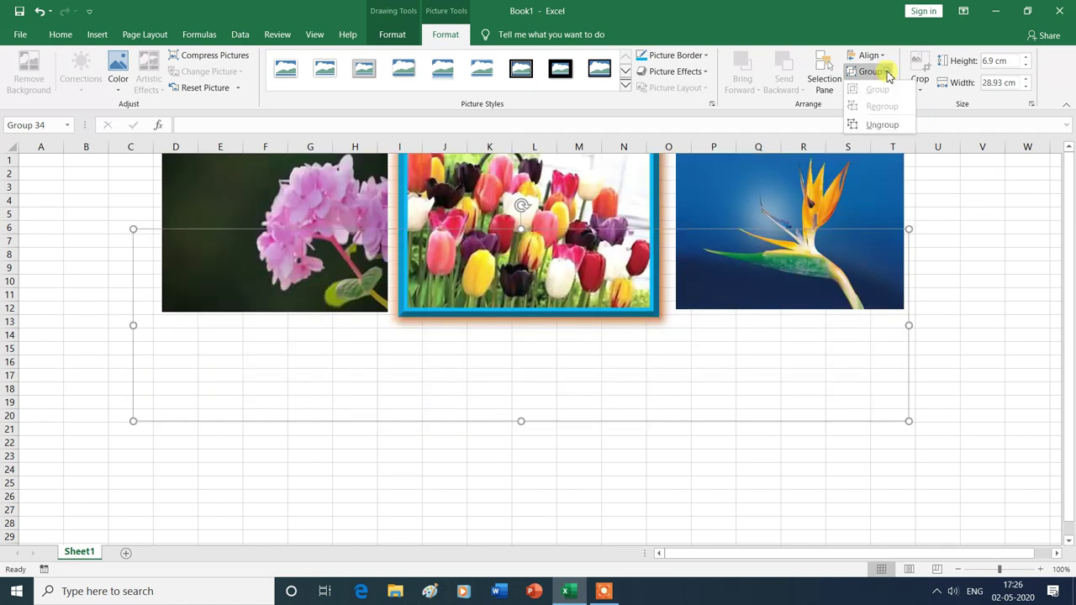
left_click(882, 125)
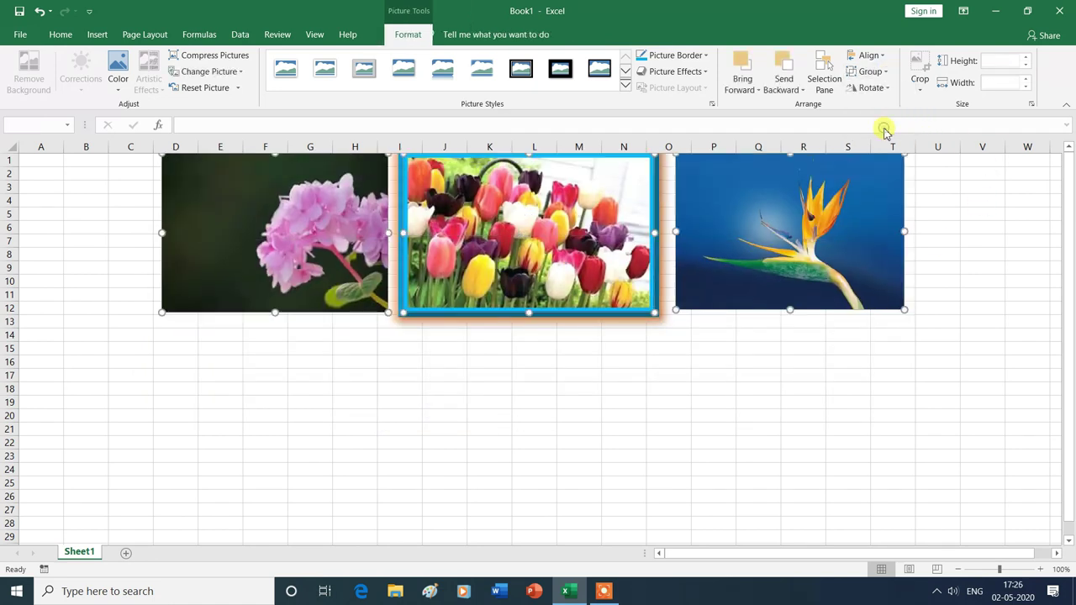
Move the tulip, pink flower and bird pictures down individually into a row
left_click(896, 361)
left_click_drag(555, 274, 549, 375)
left_click_drag(318, 266, 283, 367)
left_click_drag(859, 249, 898, 355)
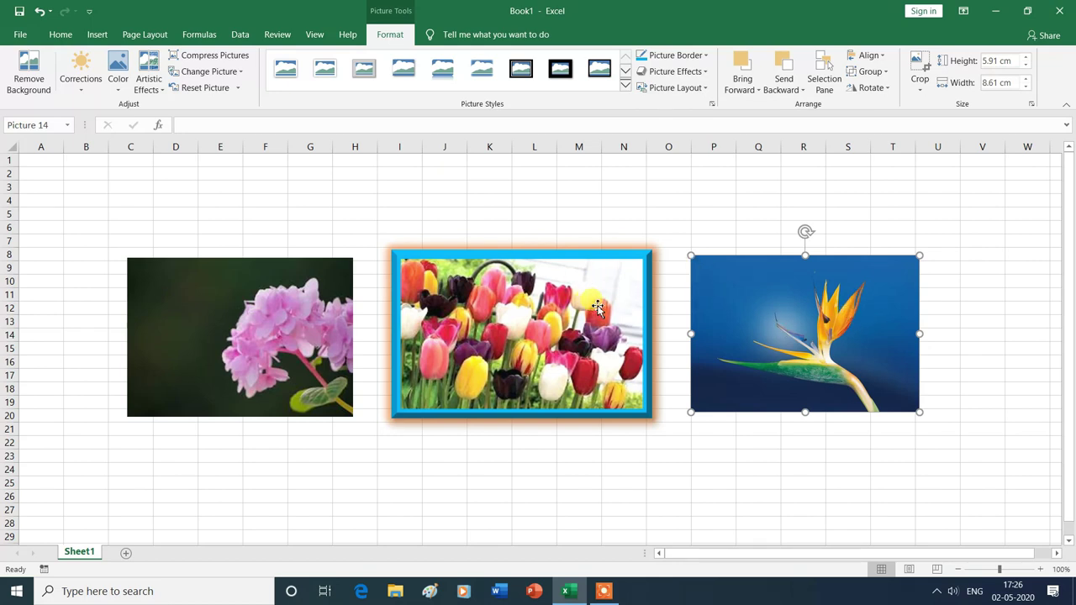
left_click(543, 304)
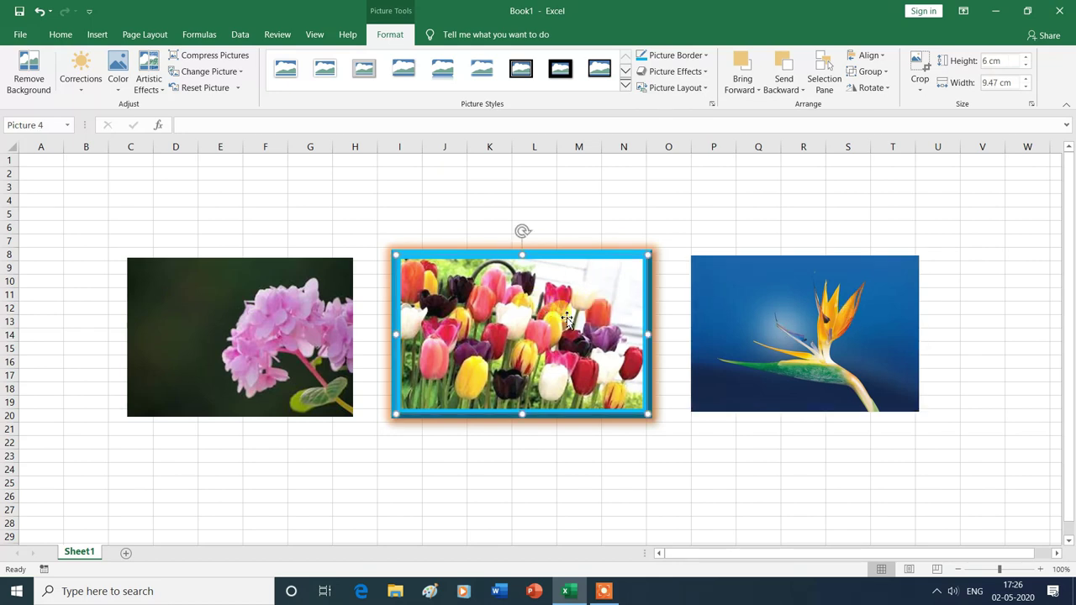
left_click(883, 89)
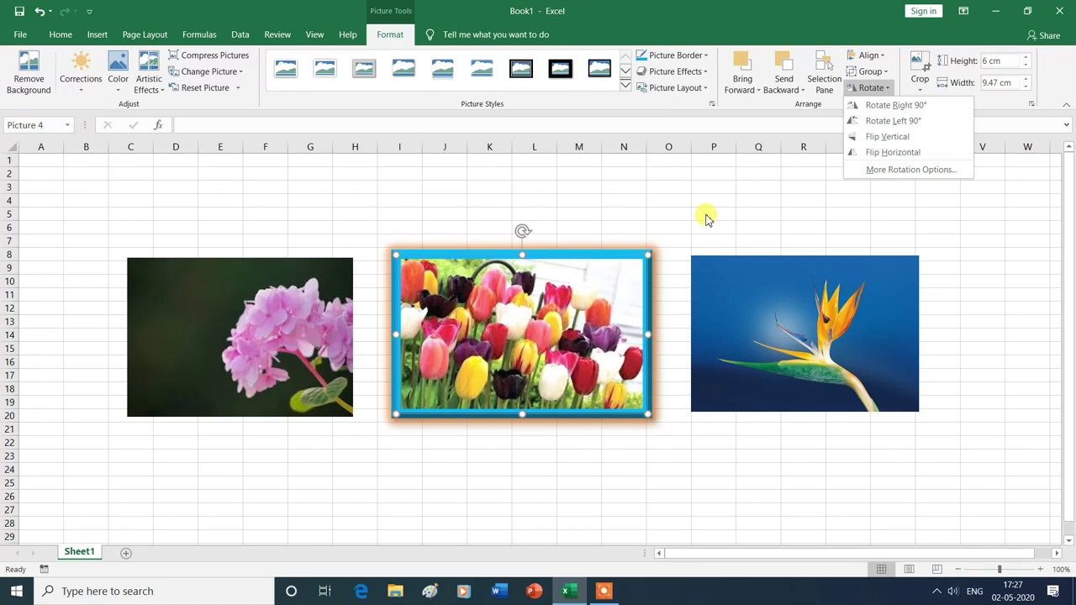
left_click(757, 210)
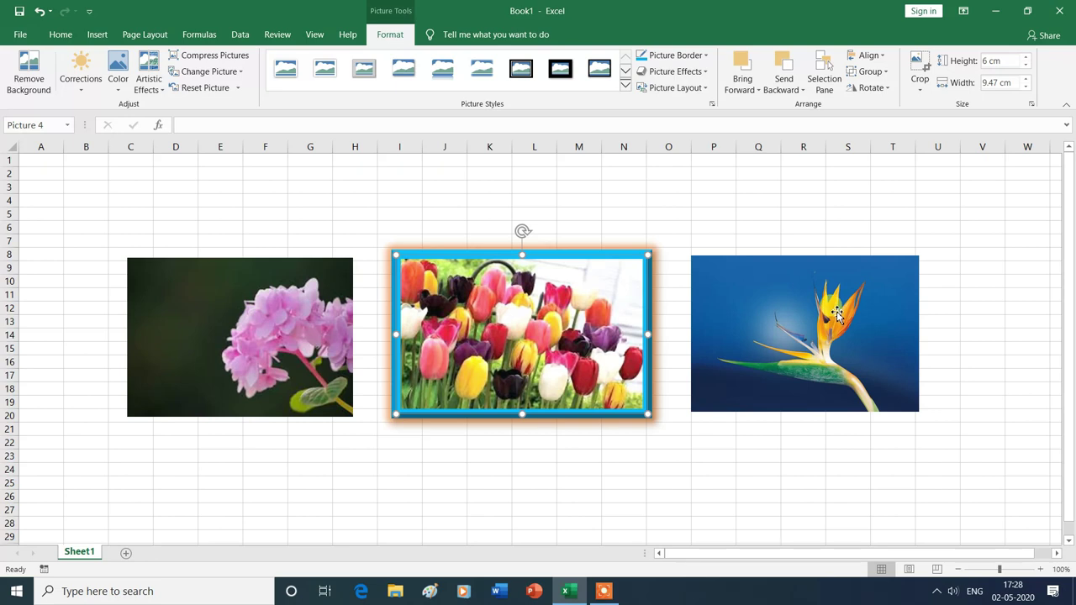
Trim the grey surround of the bird-of-paradise picture to 4.06 × 5.08 cm and nudge it up-left
left_click(837, 314)
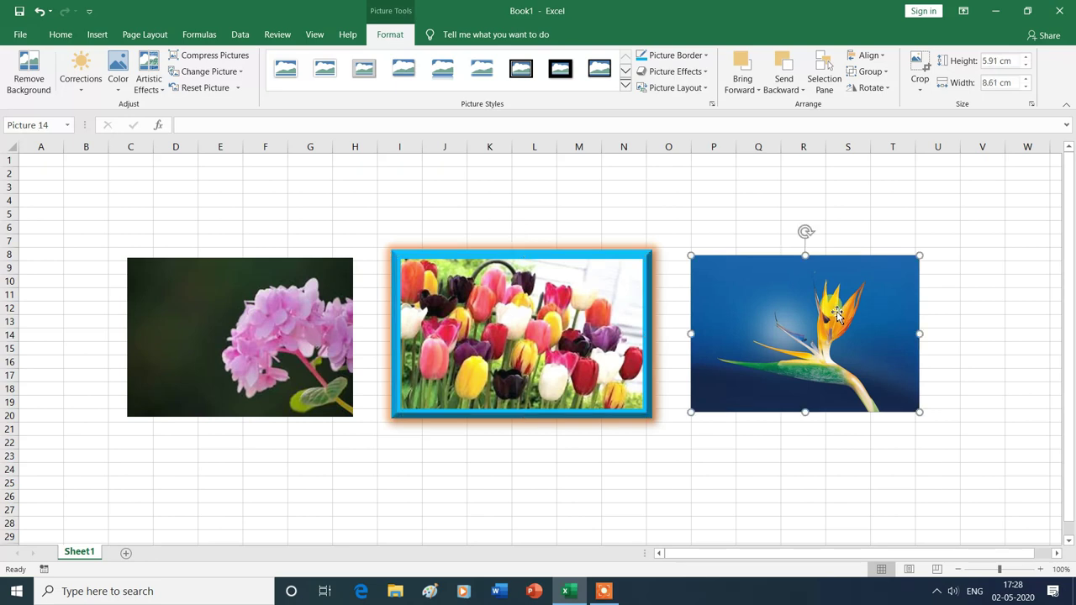
left_click(920, 91)
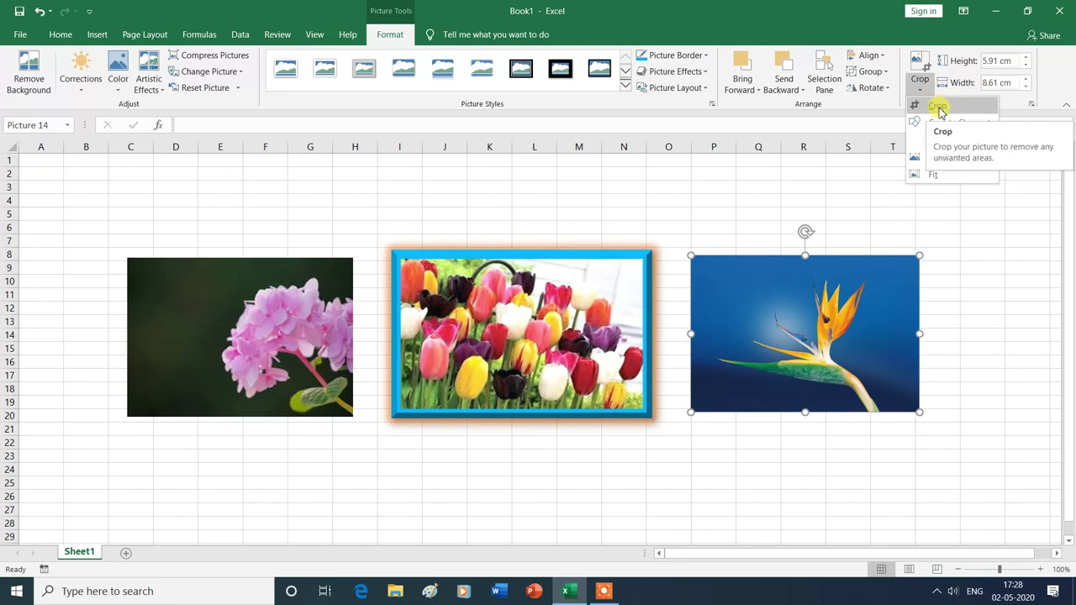
left_click(939, 110)
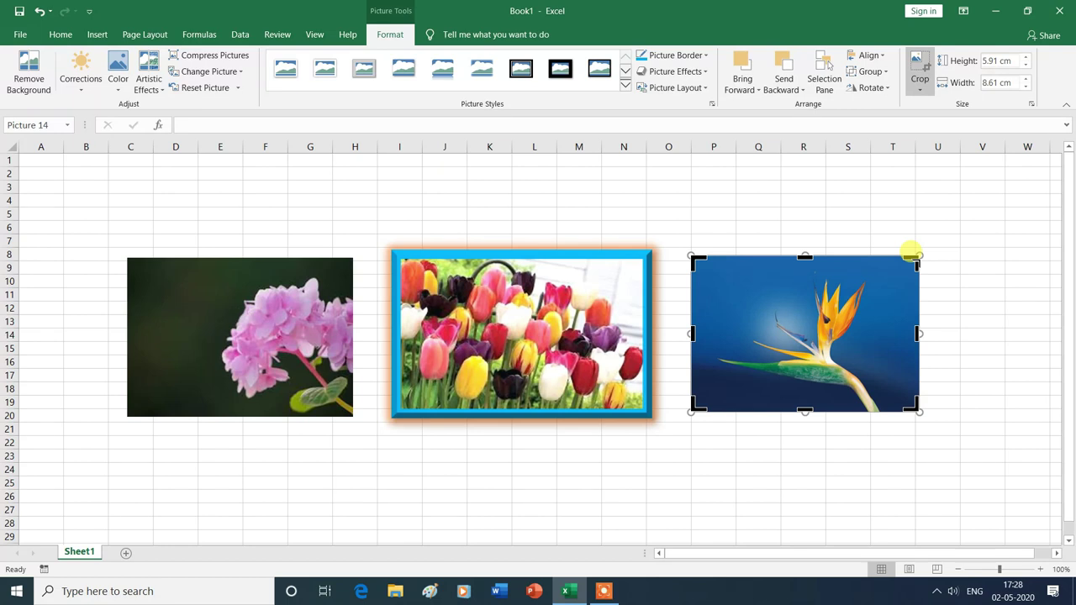
left_click_drag(918, 259, 879, 286)
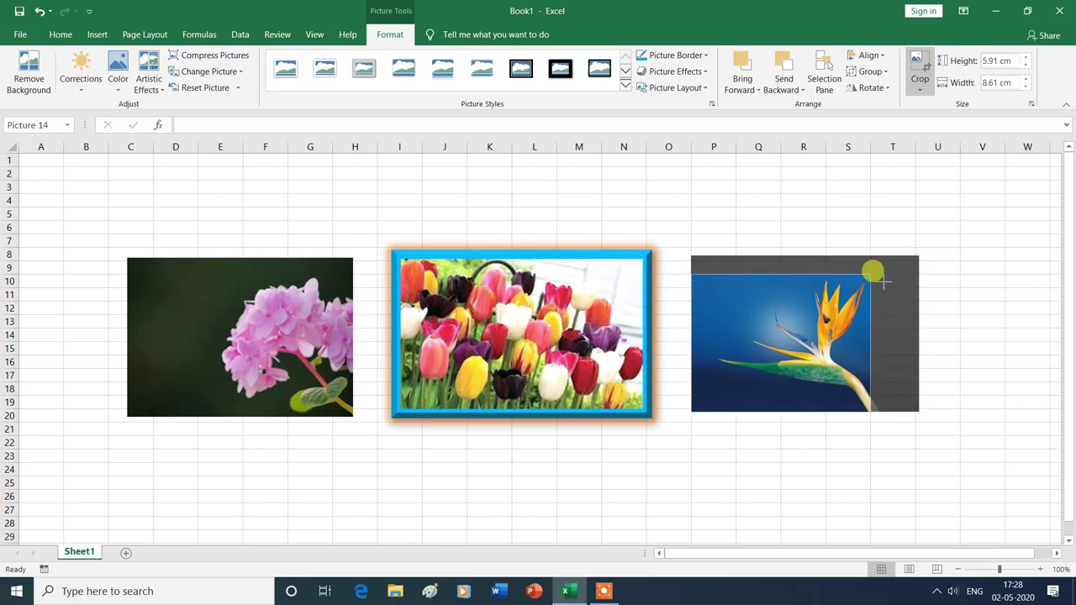
left_click_drag(692, 411, 735, 394)
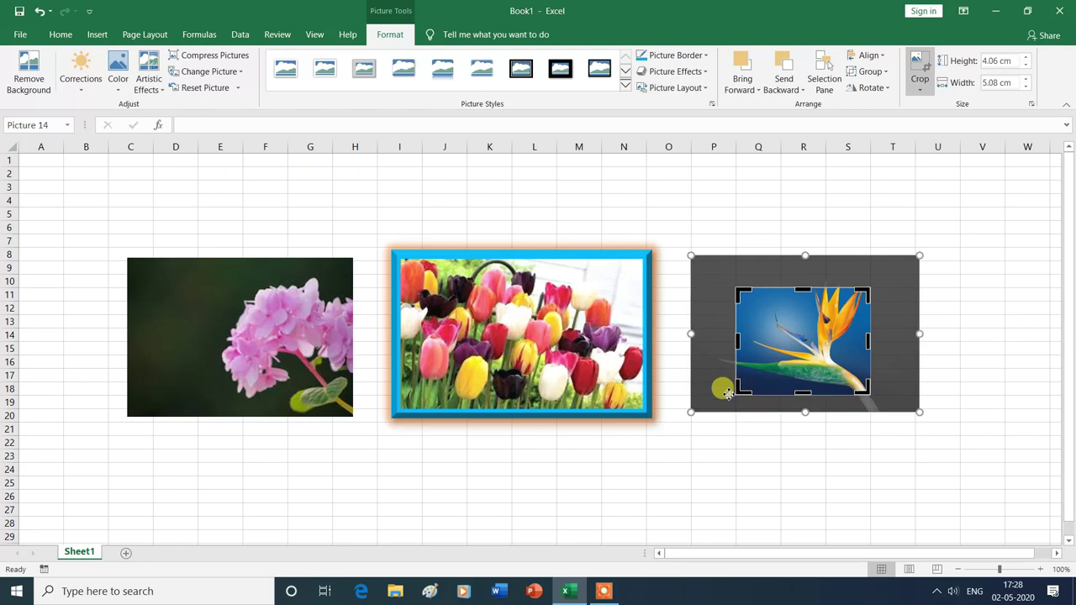
left_click(922, 81)
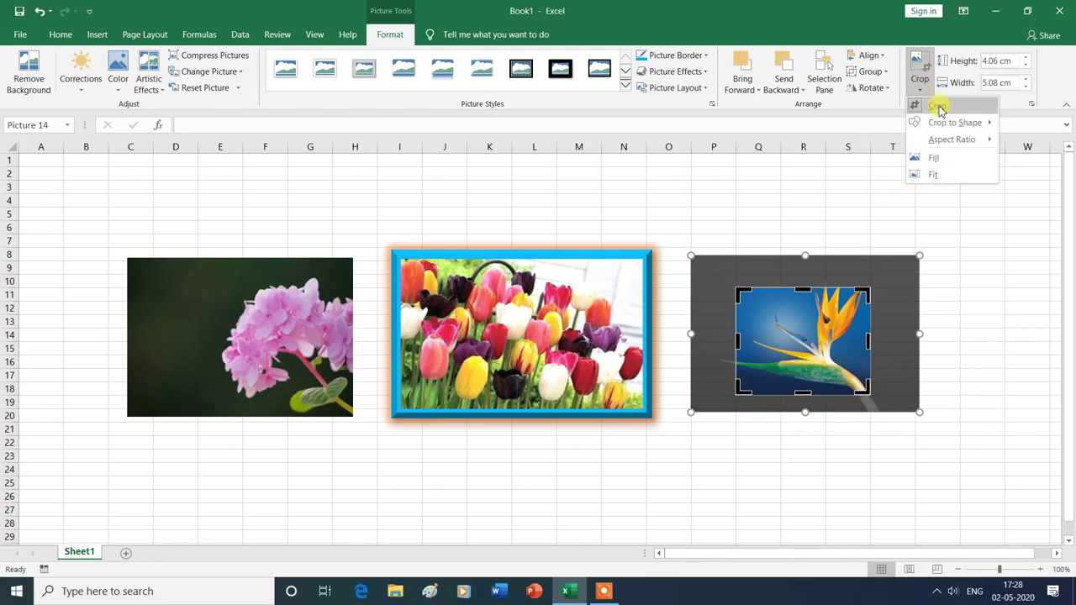
left_click(938, 106)
left_click_drag(814, 326, 794, 303)
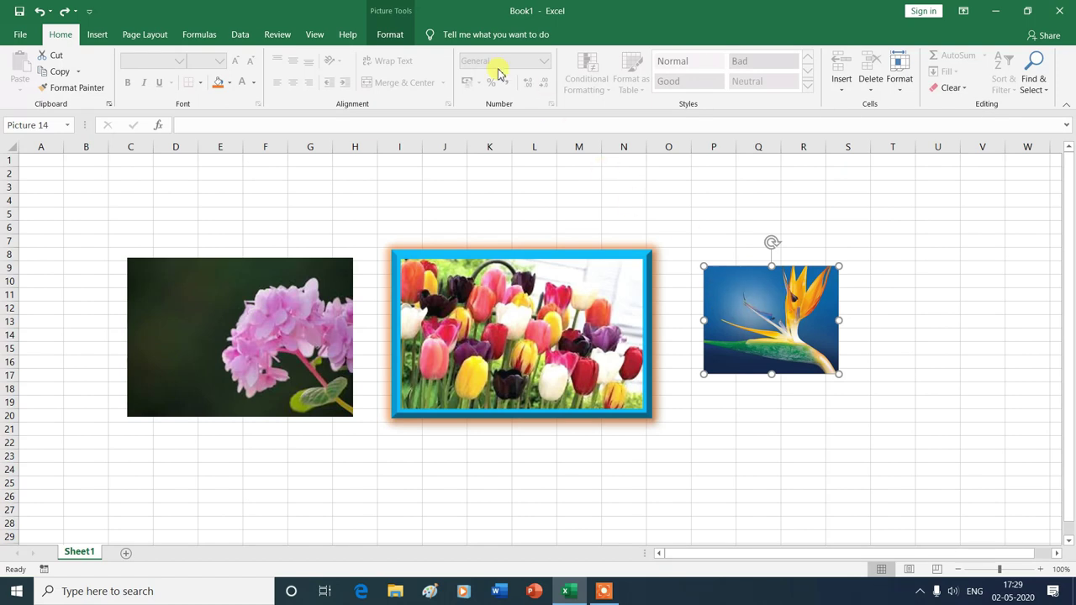
Apply the Oval crop shape to the 4.06 × 5.08 cm bird picture and check the result
left_click(391, 34)
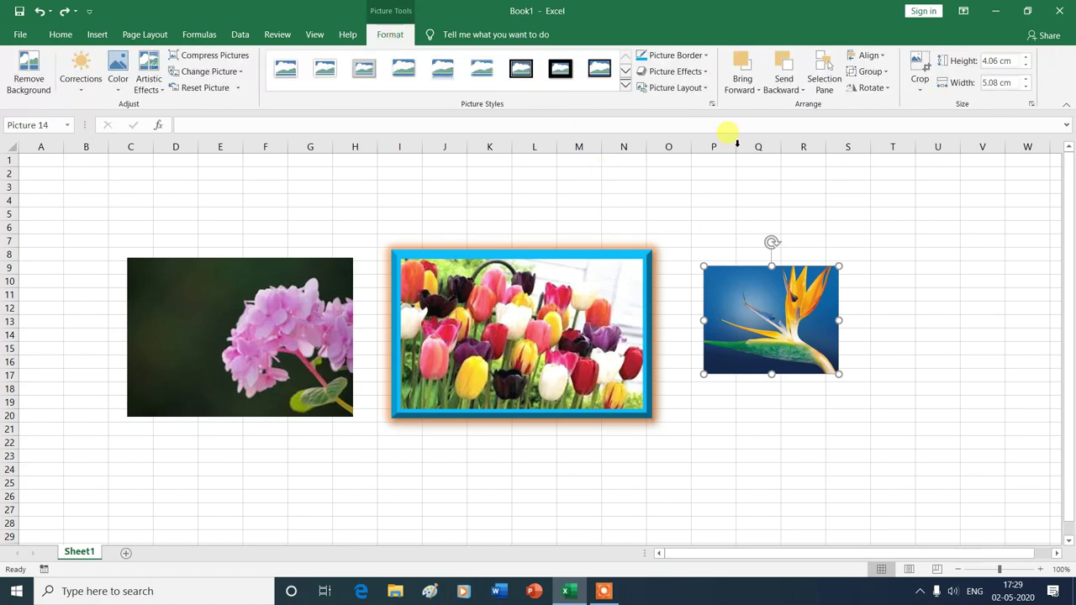
left_click(919, 91)
mouse_move(941, 128)
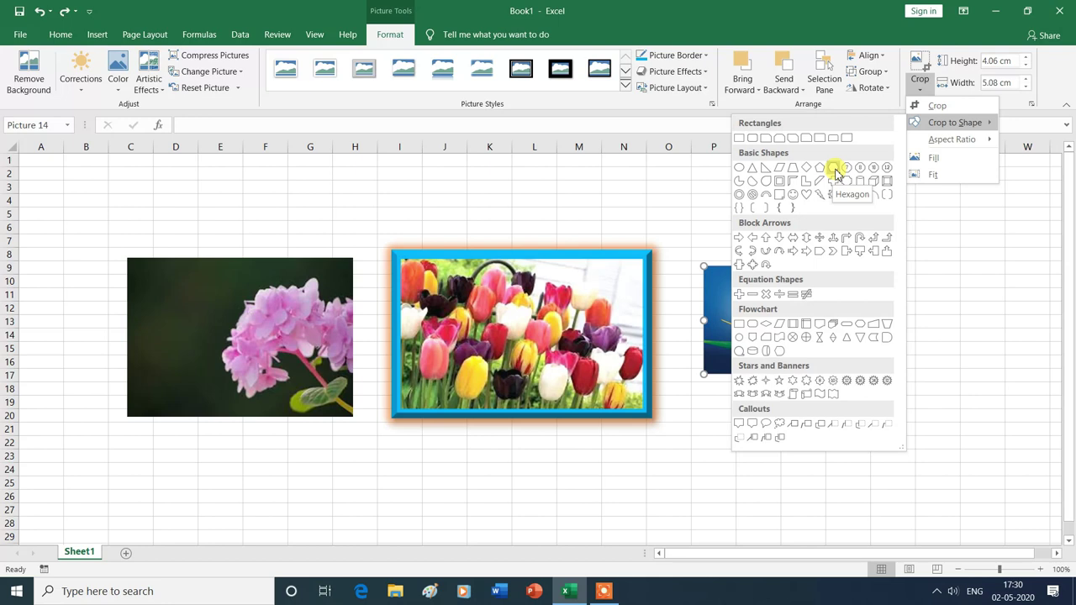
left_click(742, 172)
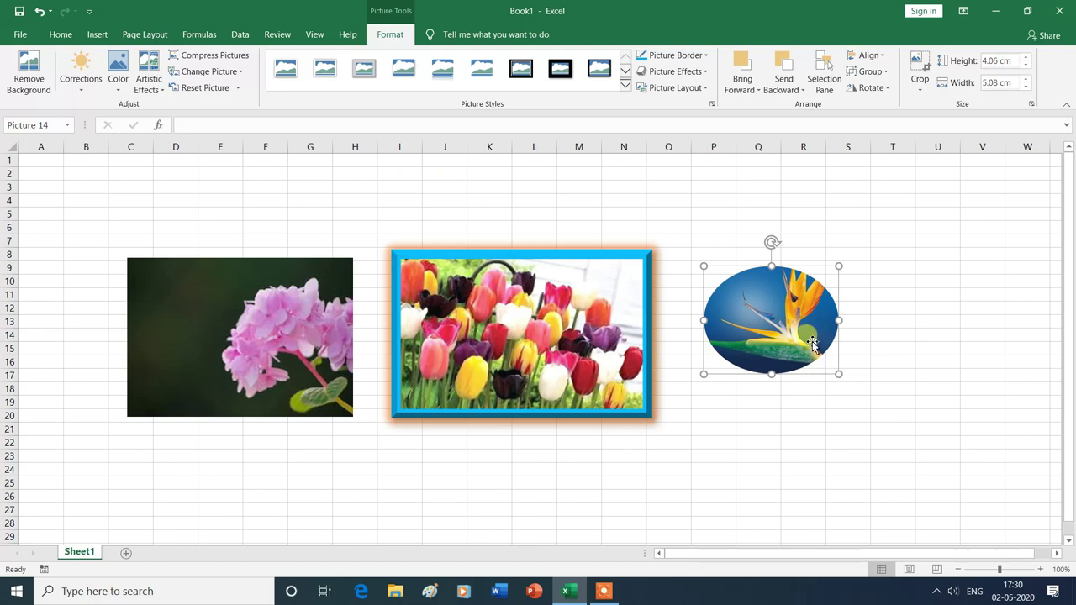
left_click(814, 416)
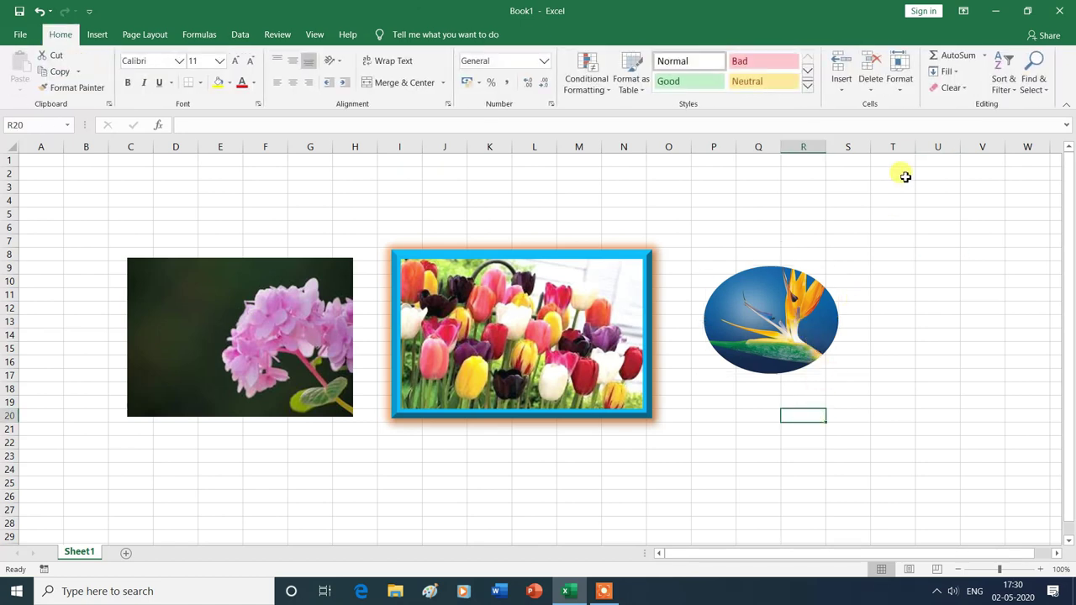
left_click(755, 319)
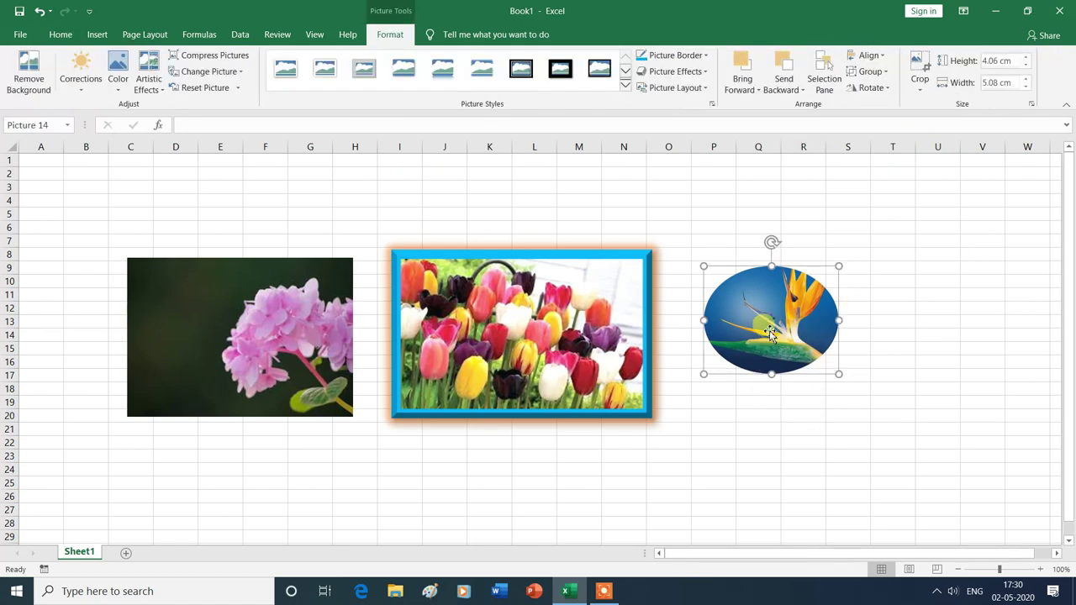
left_click(922, 90)
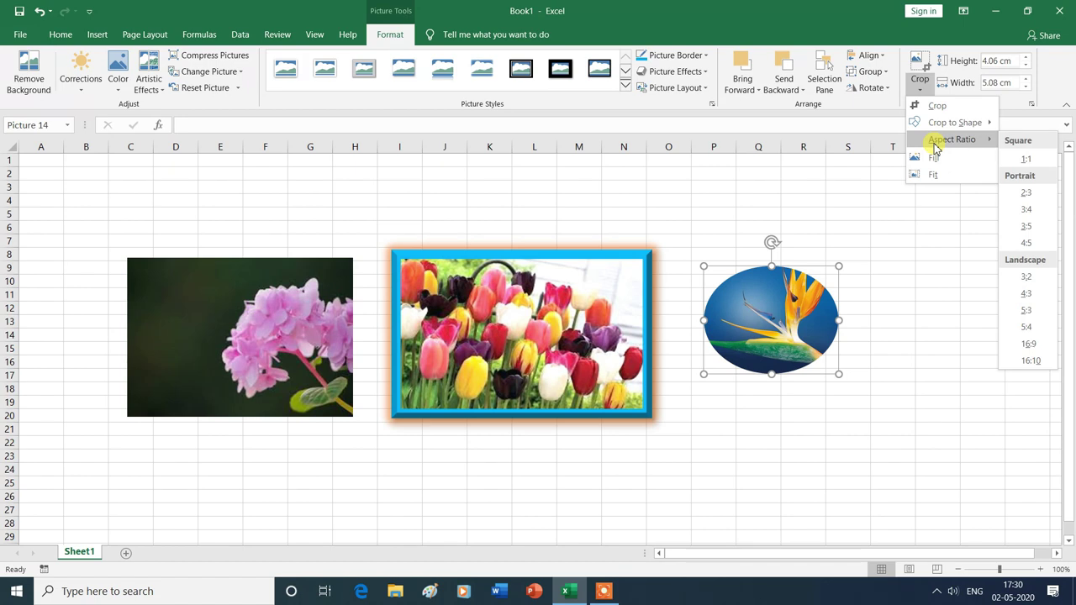
left_click(794, 308)
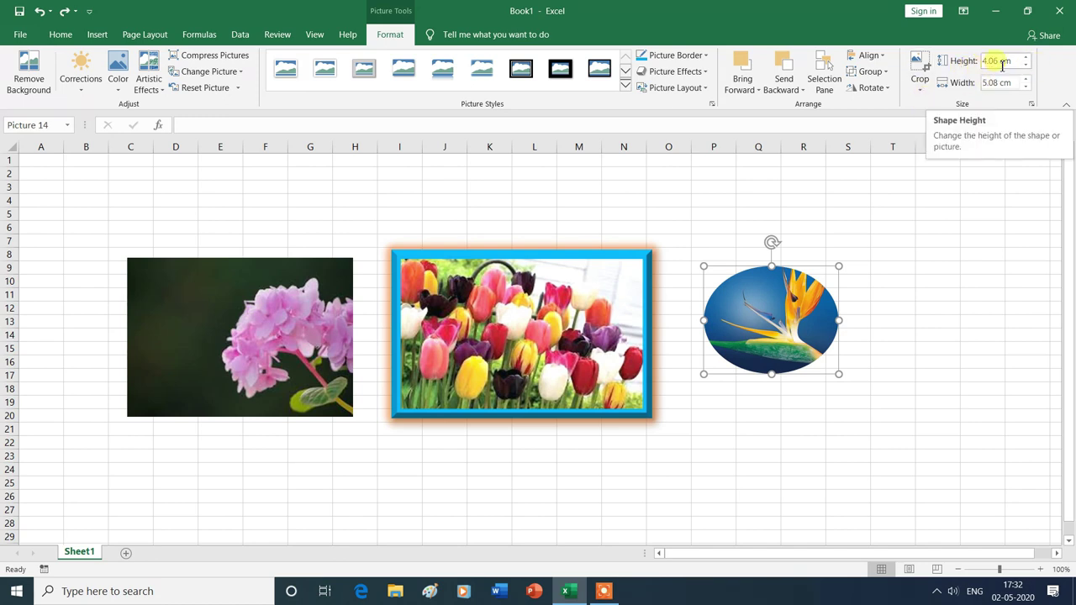
Adjust the oval bird picture's height to 4.48 cm using the height spinner
left_click(1025, 57)
left_click(1025, 57)
left_click(1026, 56)
left_click(1025, 56)
left_click(1026, 56)
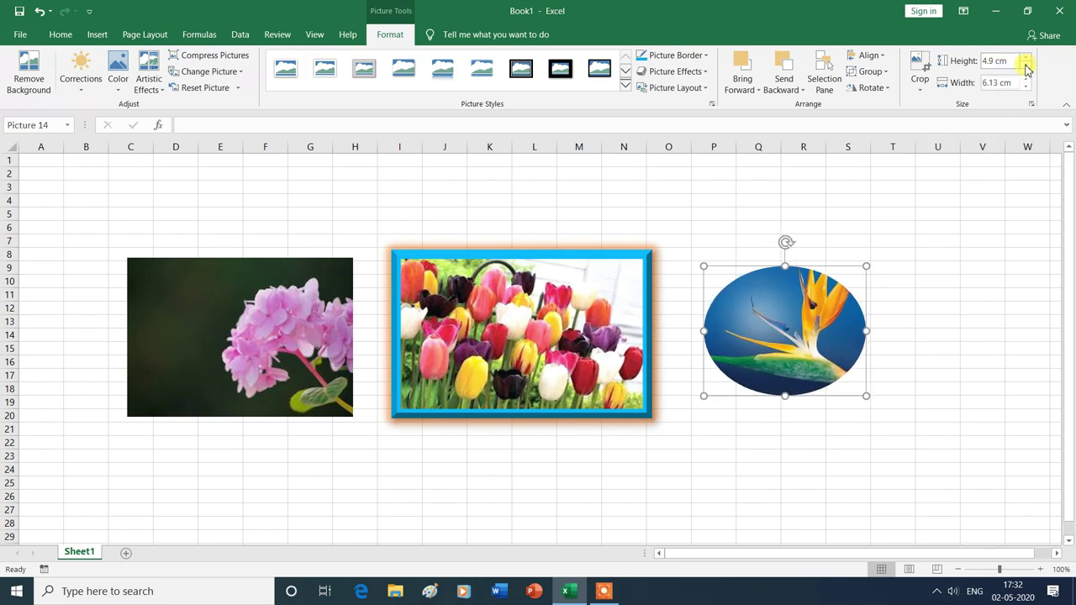
left_click(1025, 66)
left_click(1025, 66)
left_click(1025, 65)
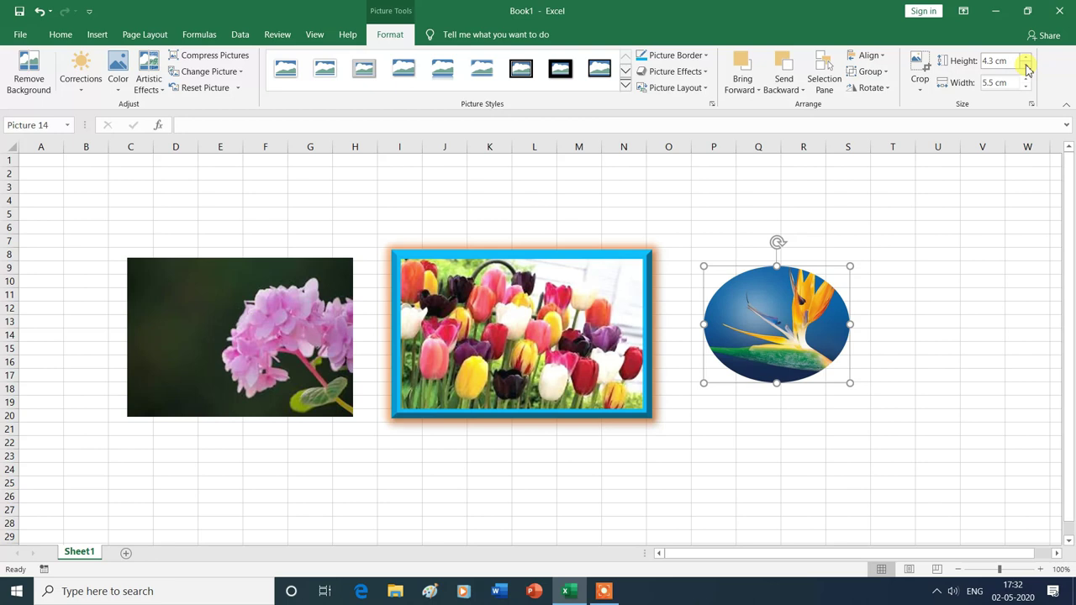
left_click(1025, 65)
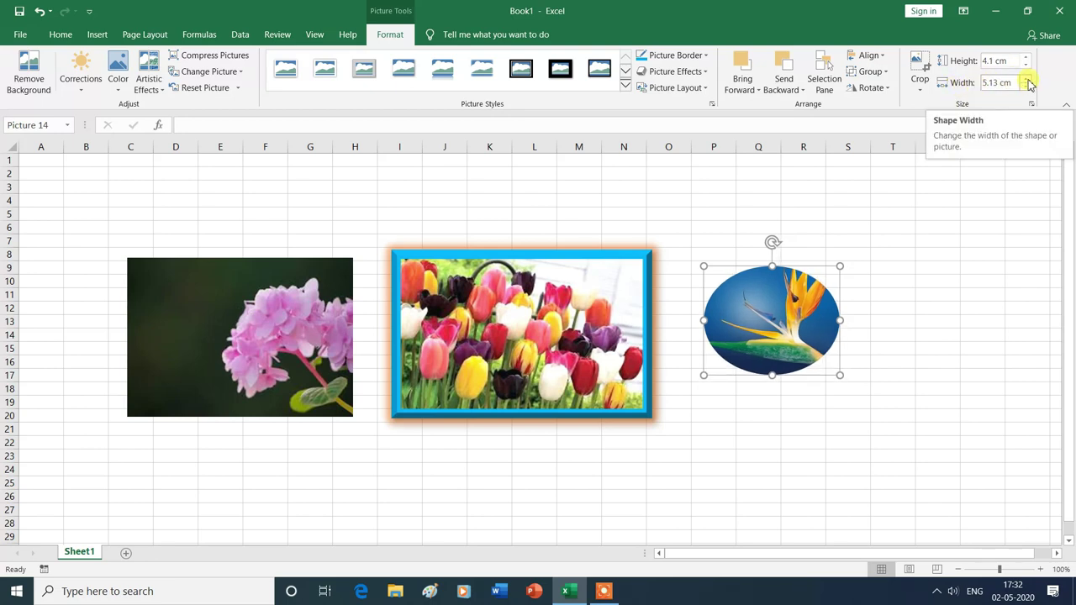
Set the picture's width to 5.6 cm, then add a blank Sheet2
left_click(1026, 80)
left_click(1026, 79)
left_click(1027, 79)
left_click(1027, 79)
left_click(1027, 79)
left_click(1026, 79)
left_click(1026, 79)
left_click(1026, 79)
left_click(1027, 79)
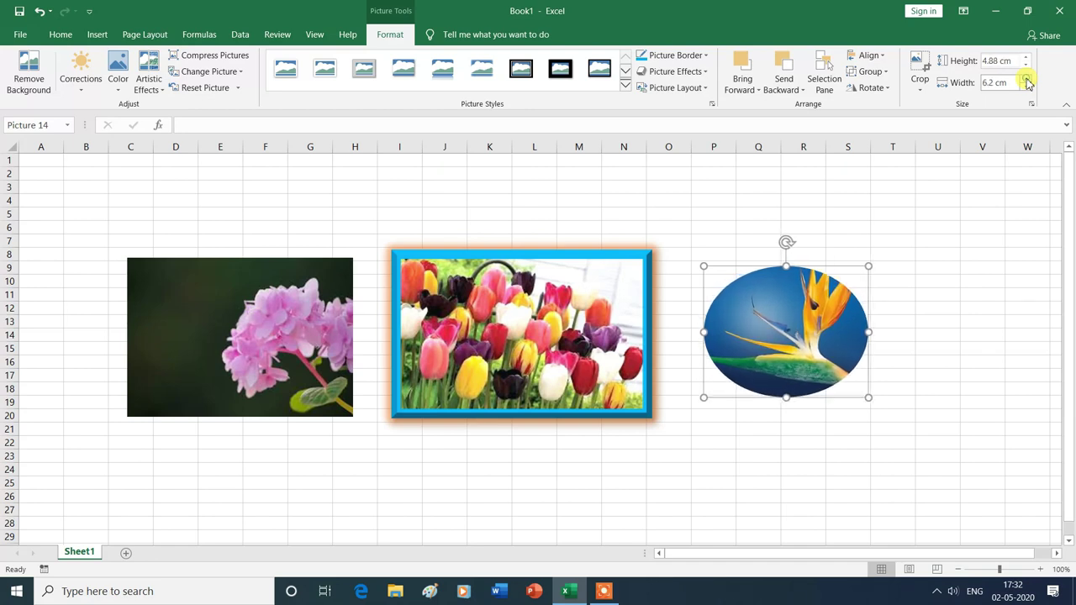
left_click(1027, 86)
left_click(1026, 85)
left_click(1027, 86)
left_click(1027, 86)
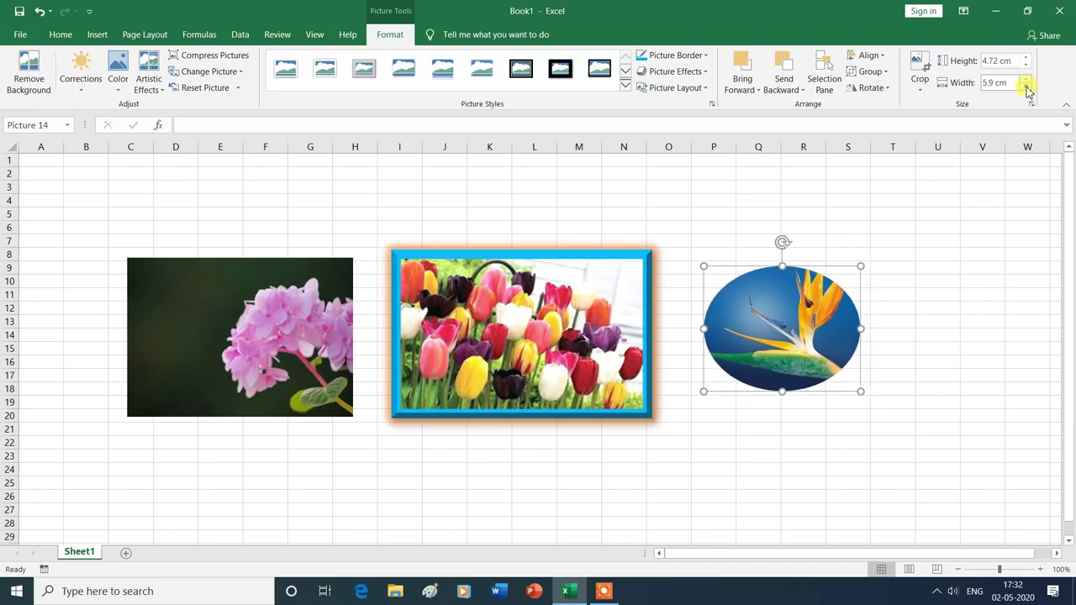
left_click(1027, 86)
left_click(1026, 86)
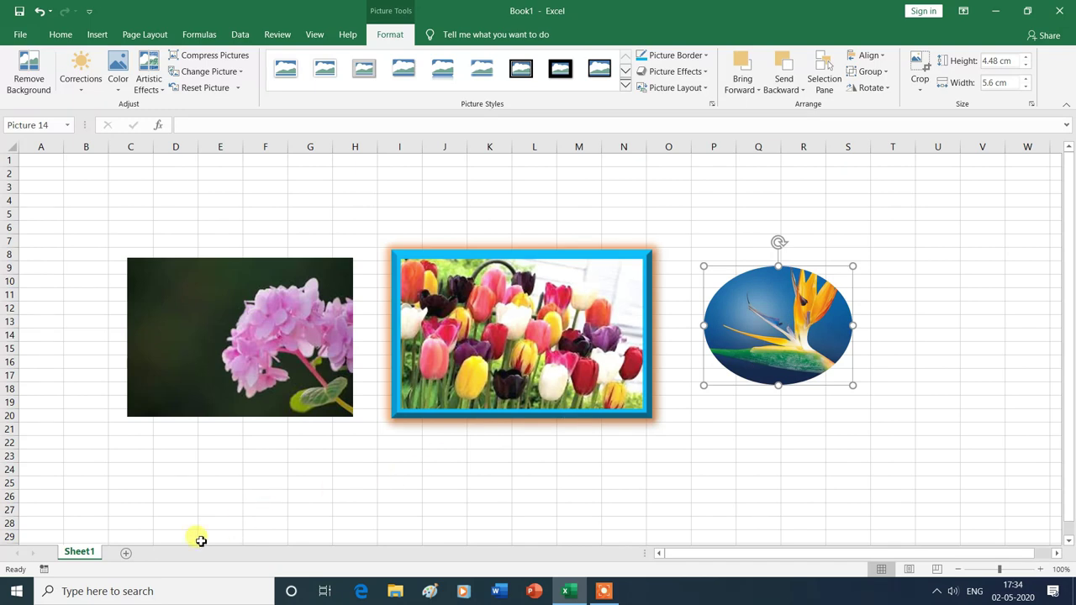
left_click(122, 554)
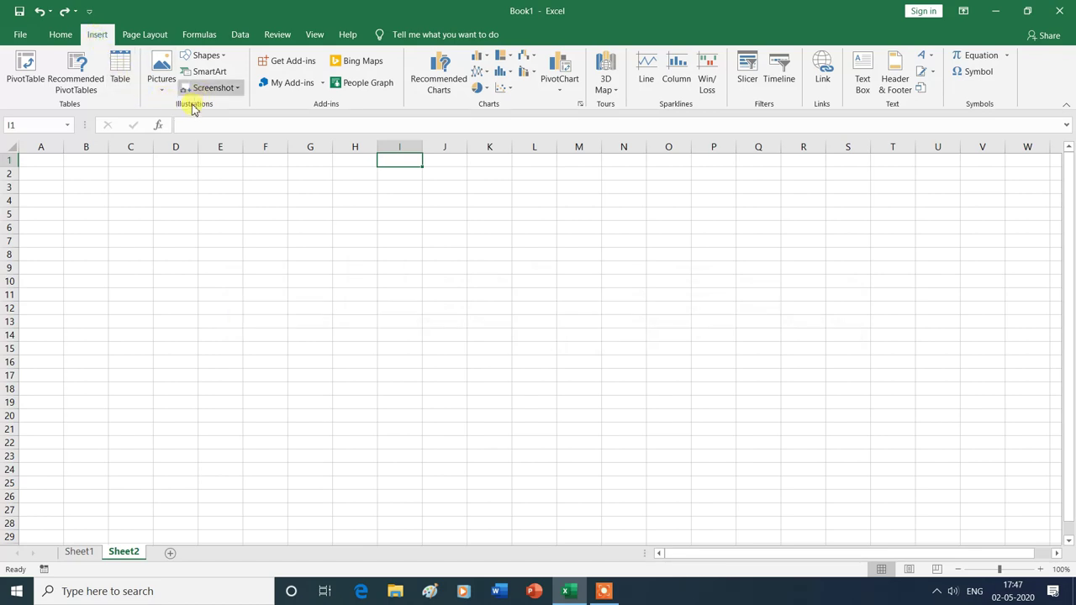
Insert a red apple photo from a Bing online search for 'apple' and shift it slightly left and down
left_click(164, 93)
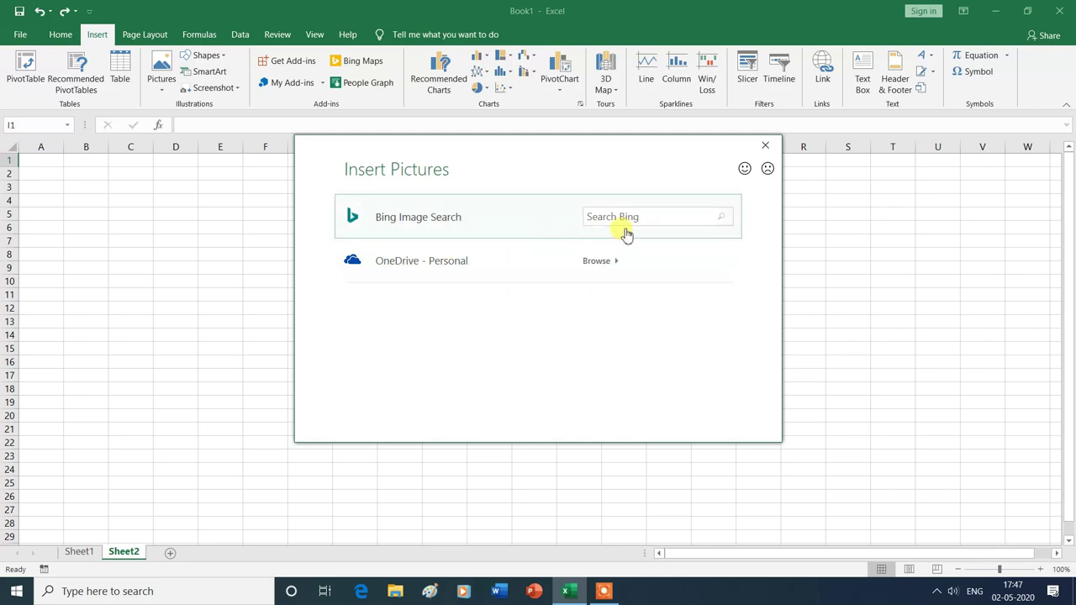
left_click(655, 220)
type("apple")
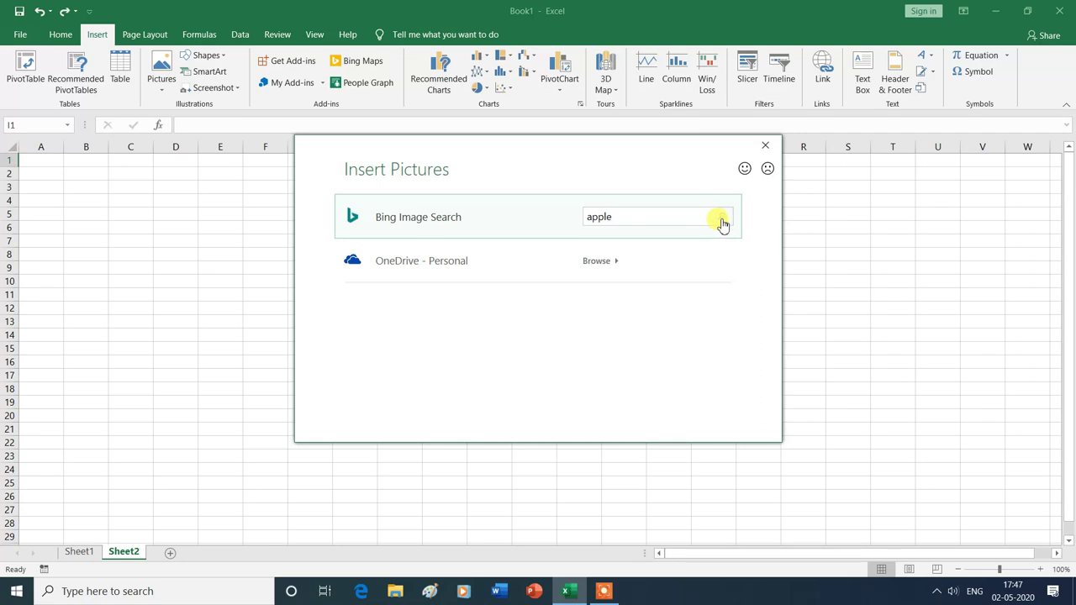
key("Return")
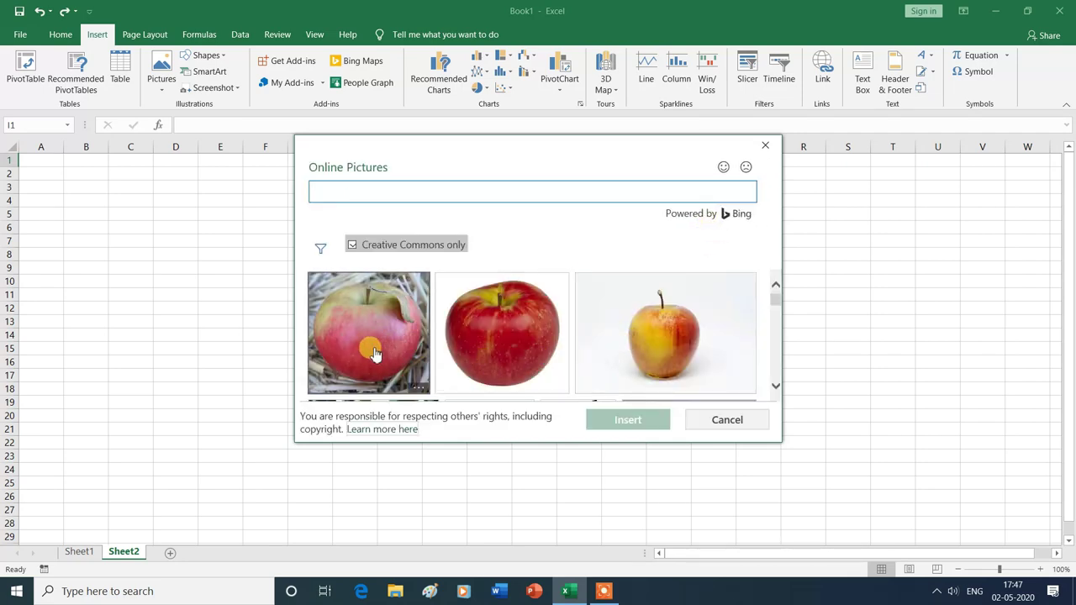
left_click(775, 386)
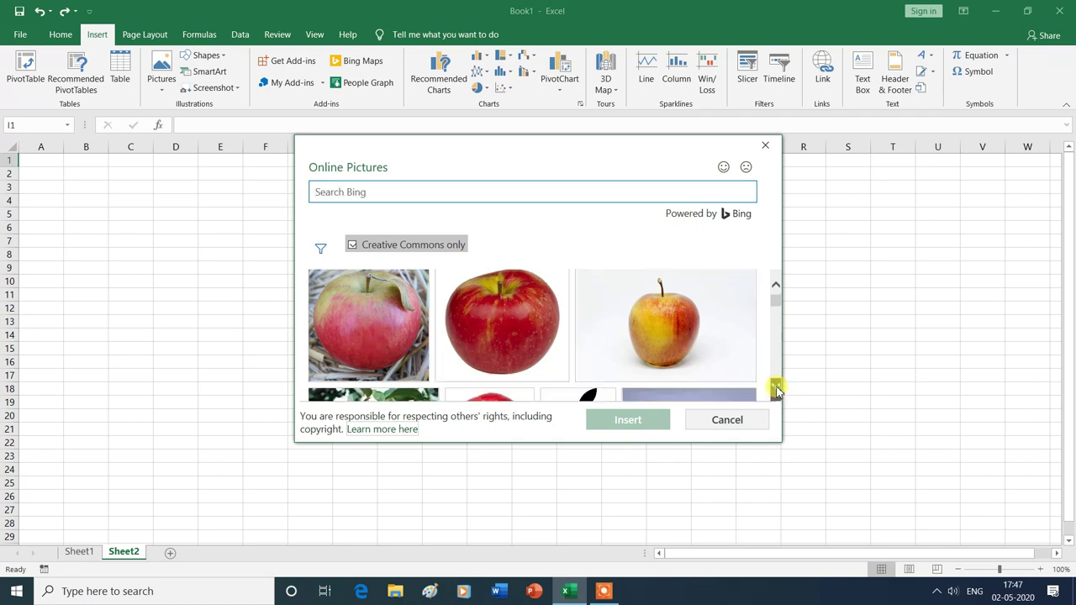
scroll(383, 346, "up", 1)
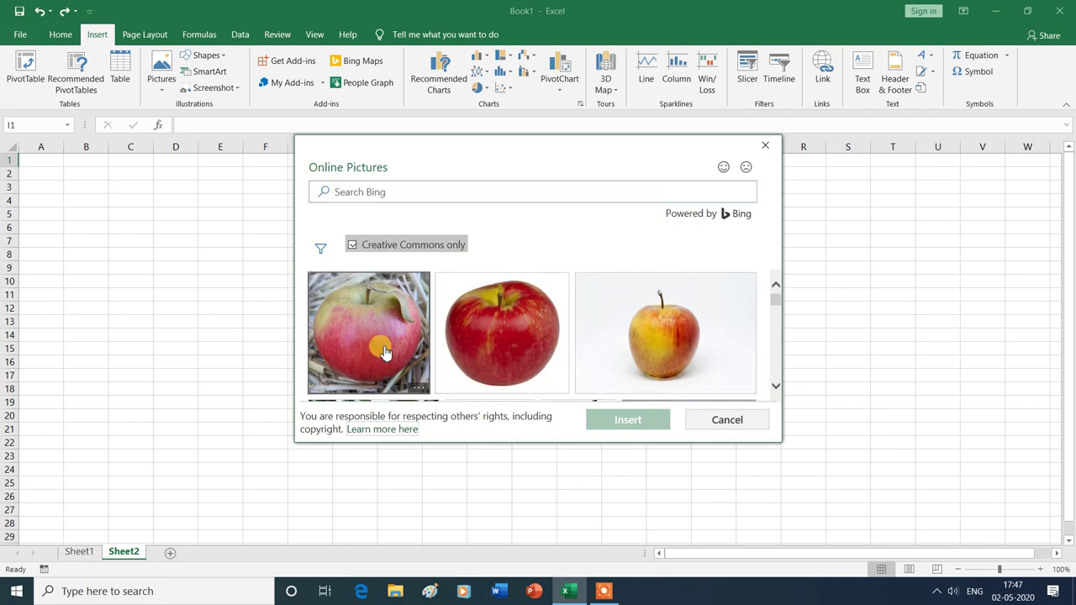
left_click(527, 338)
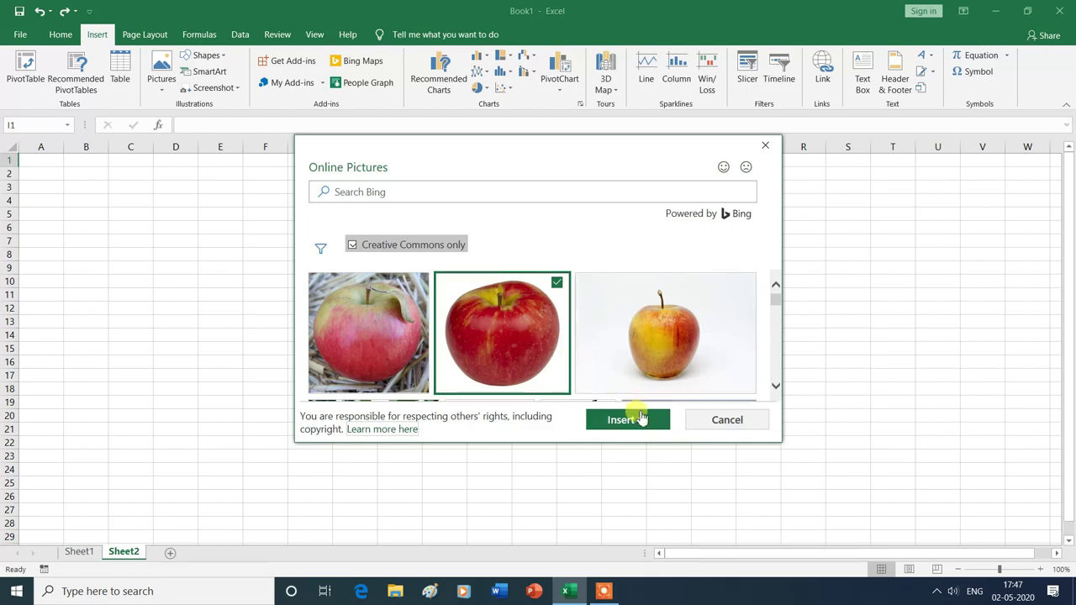
left_click(629, 420)
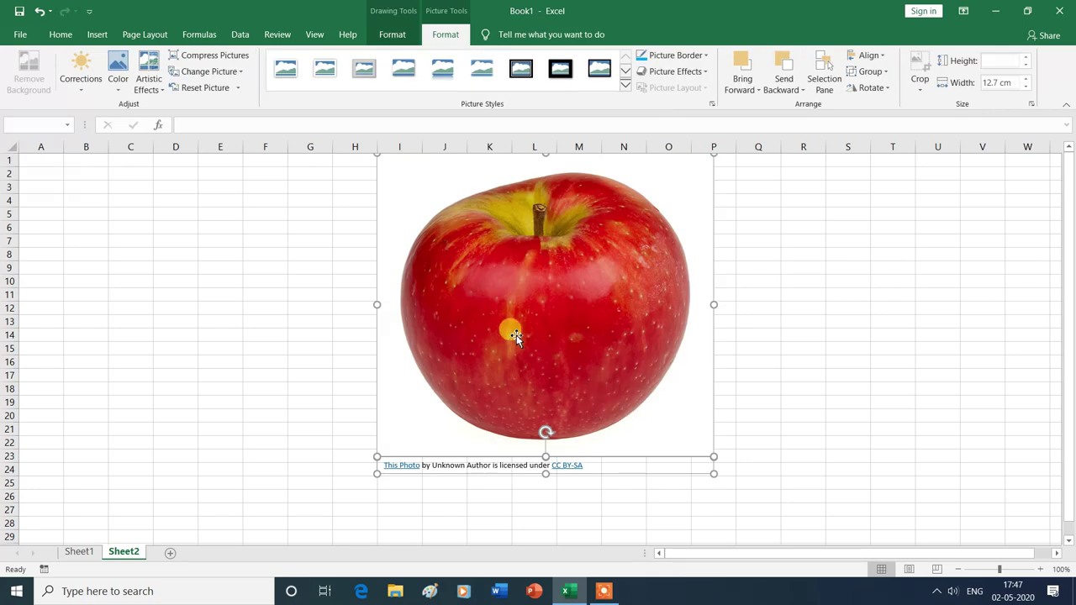
left_click_drag(516, 335, 470, 360)
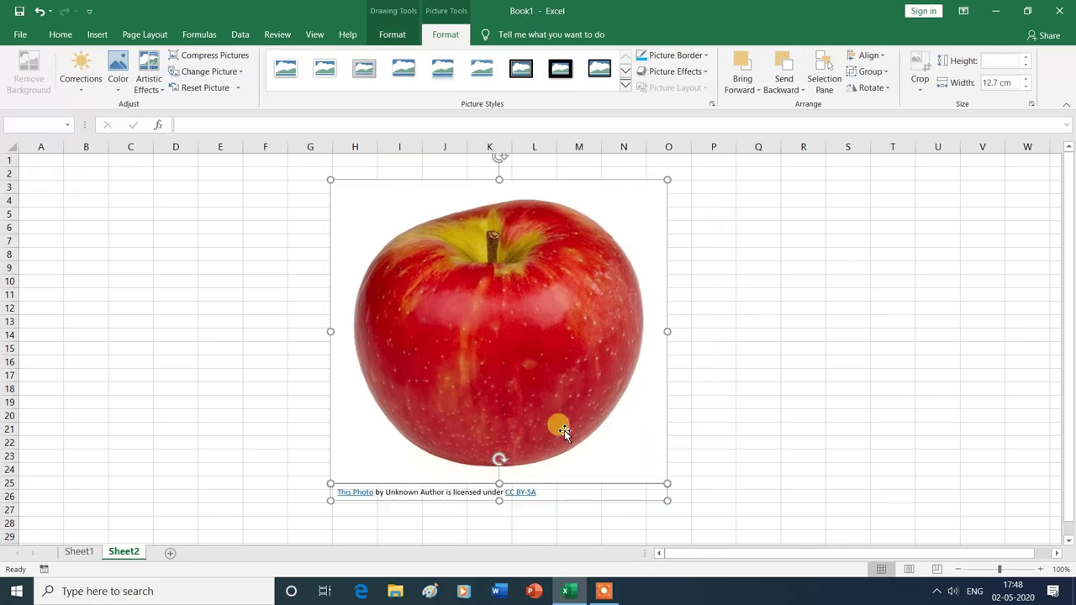